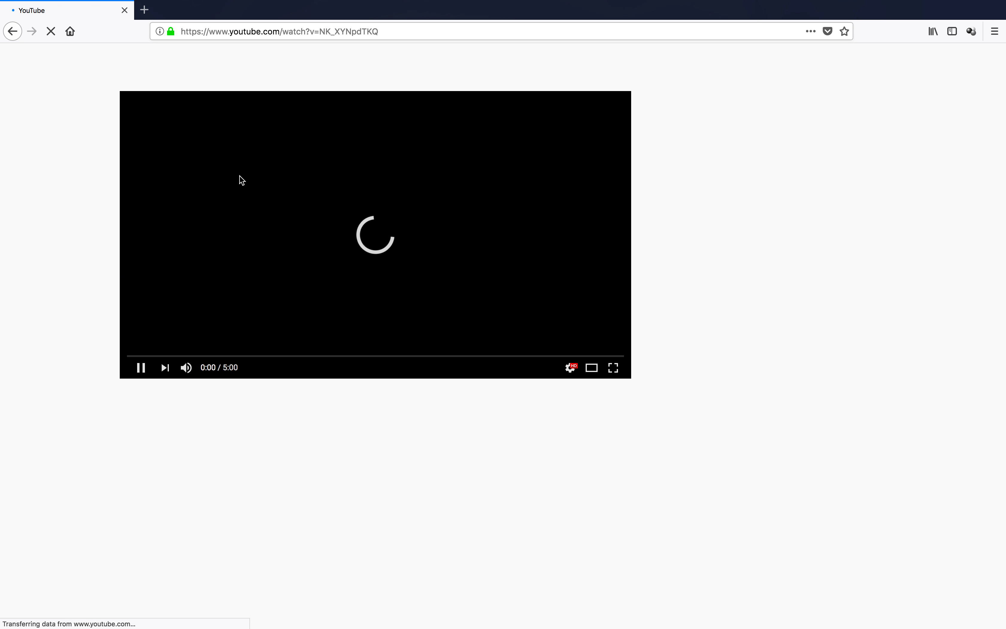
# Mute the Spider Web Generator video and skim through it up to about 4:26
pyautogui.click(185, 369)
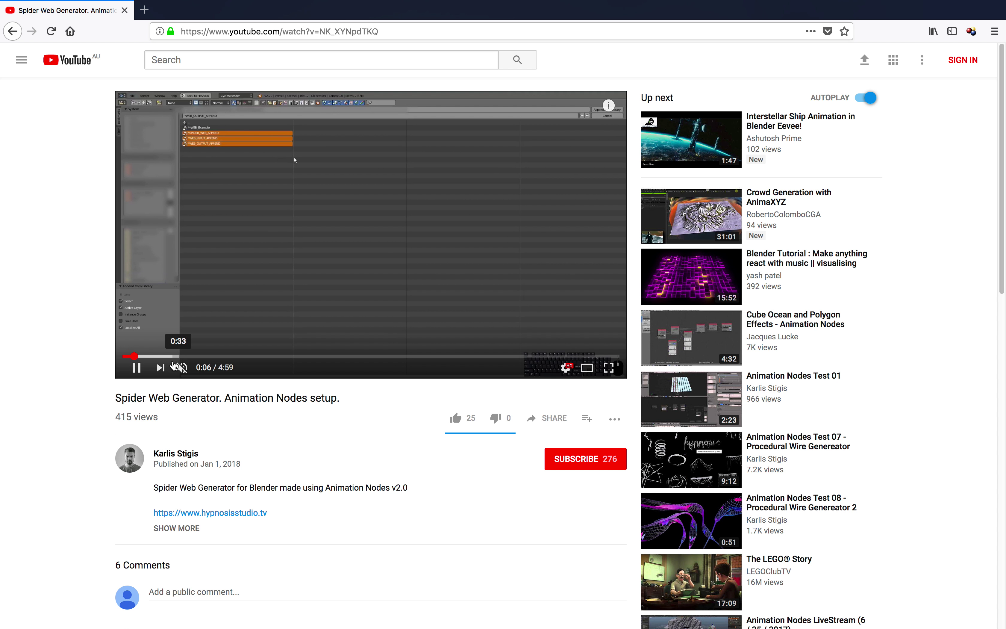
pyautogui.click(186, 355)
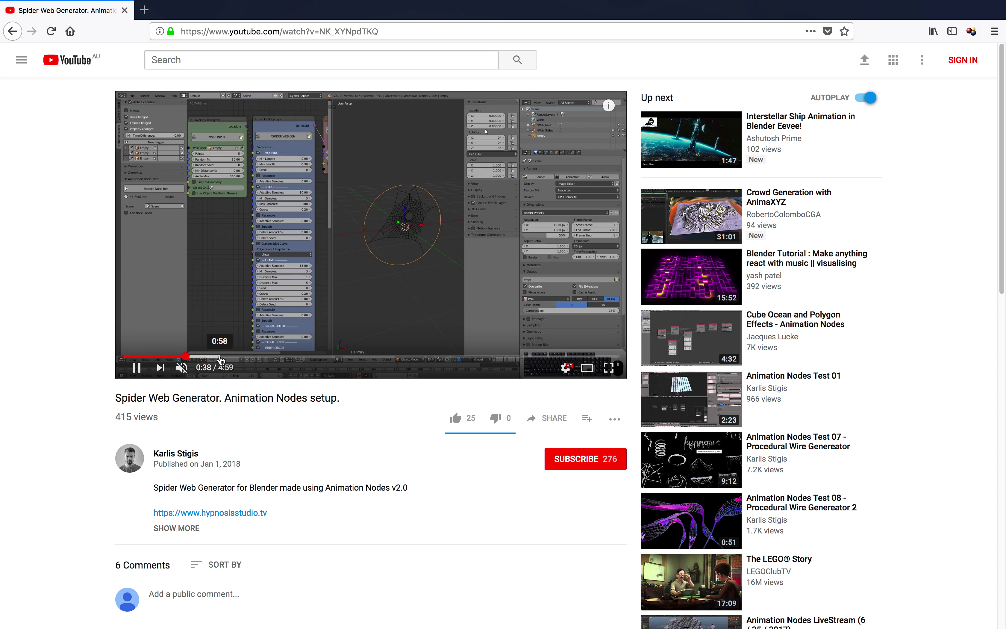
pyautogui.click(219, 357)
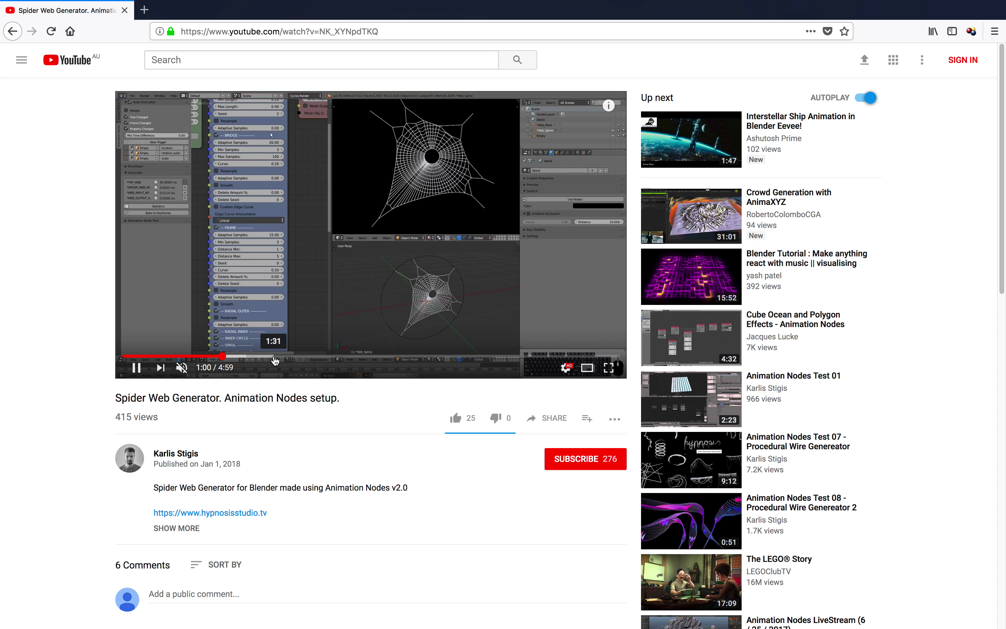
pyautogui.click(269, 356)
pyautogui.click(310, 356)
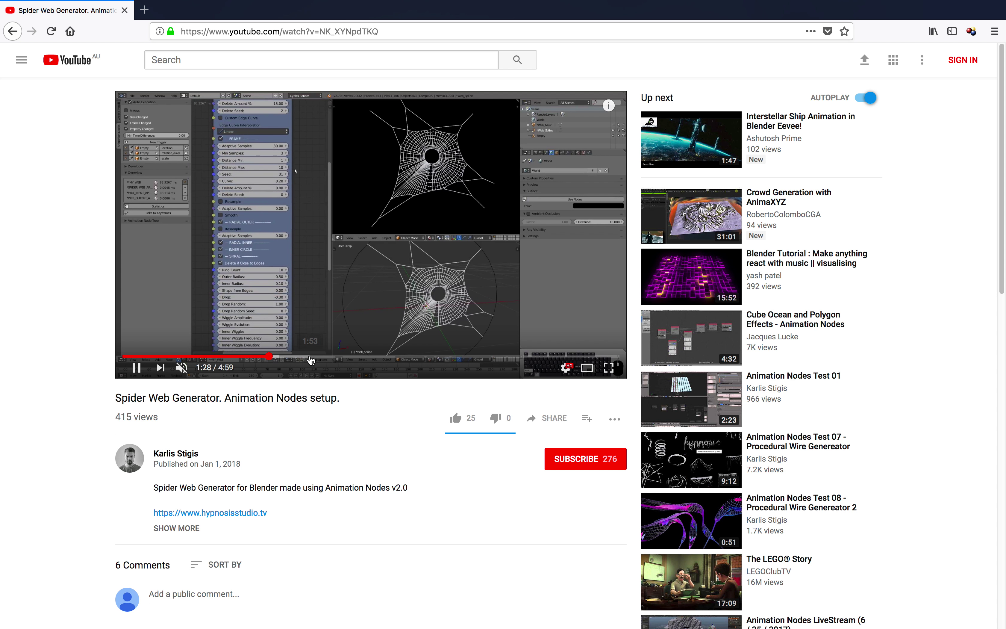
pyautogui.click(332, 357)
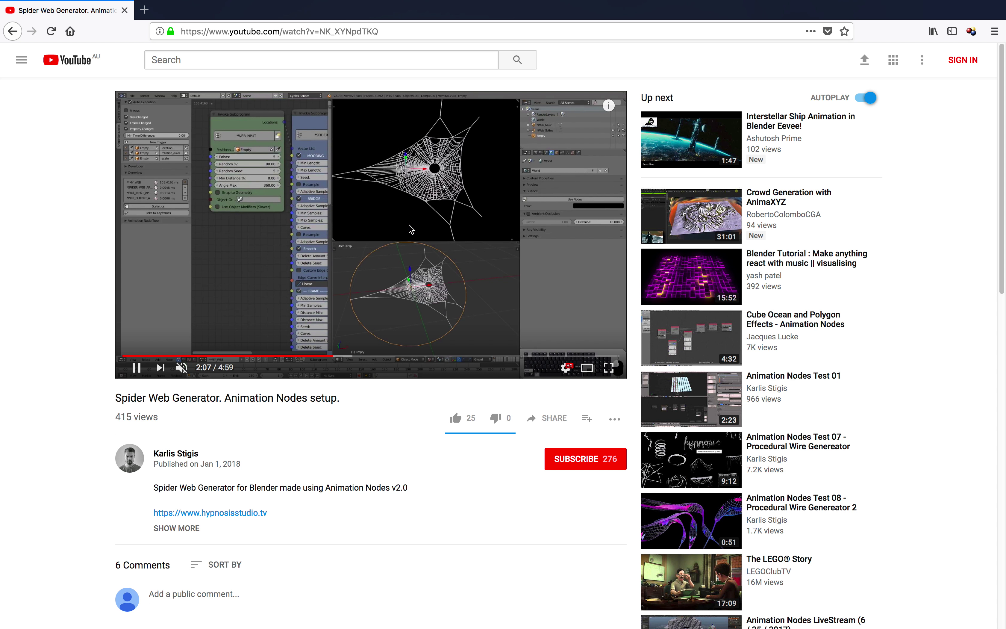
pyautogui.click(381, 356)
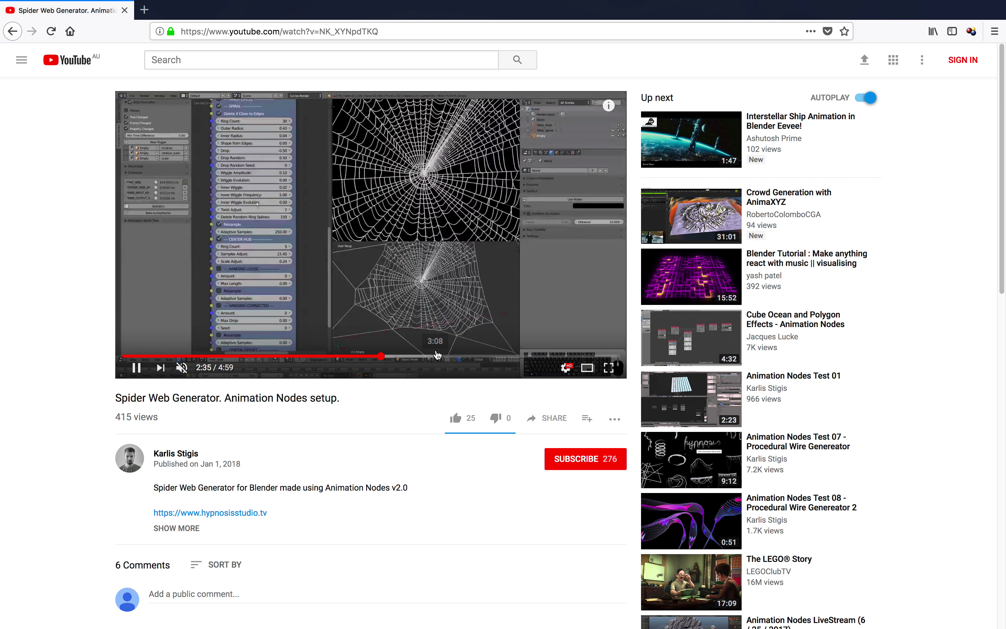
pyautogui.click(438, 356)
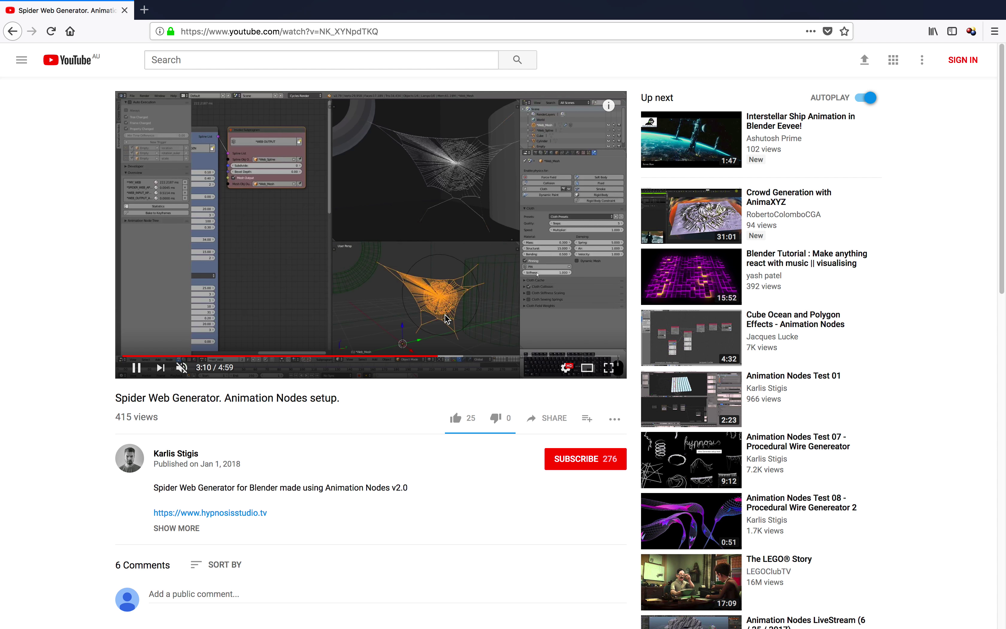
pyautogui.click(462, 357)
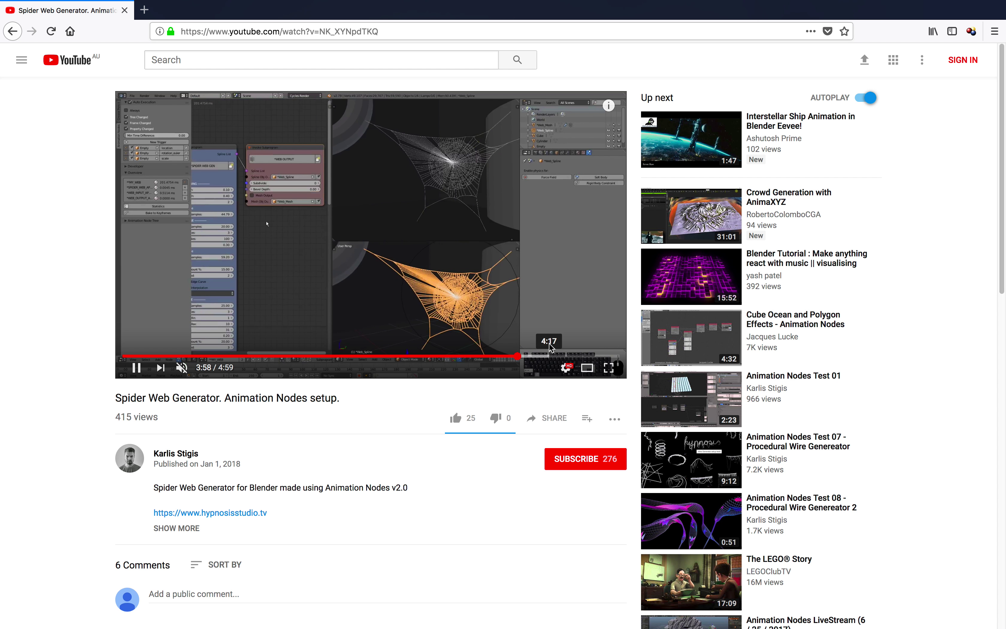
pyautogui.click(566, 357)
# Pause and resume the video, and revisit its earlier sections showing how the web parameters shape the web
pyautogui.click(449, 275)
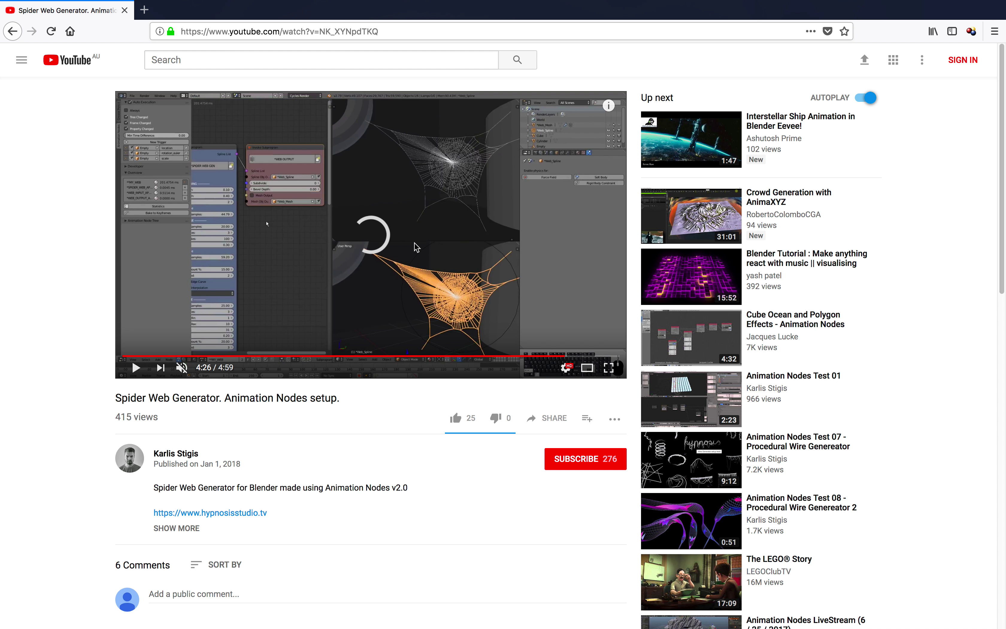
pyautogui.click(416, 247)
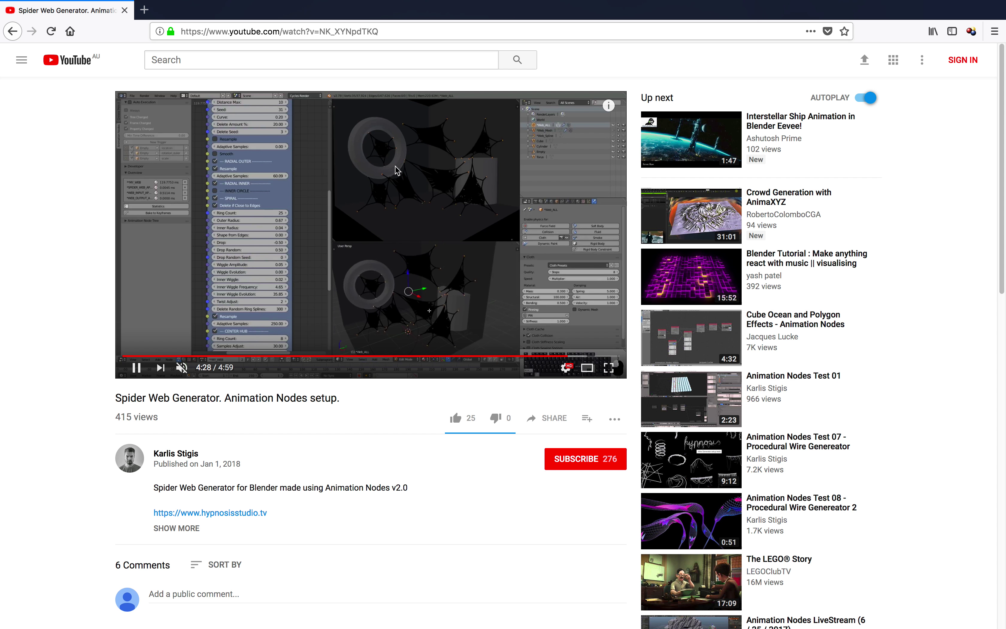
pyautogui.click(514, 357)
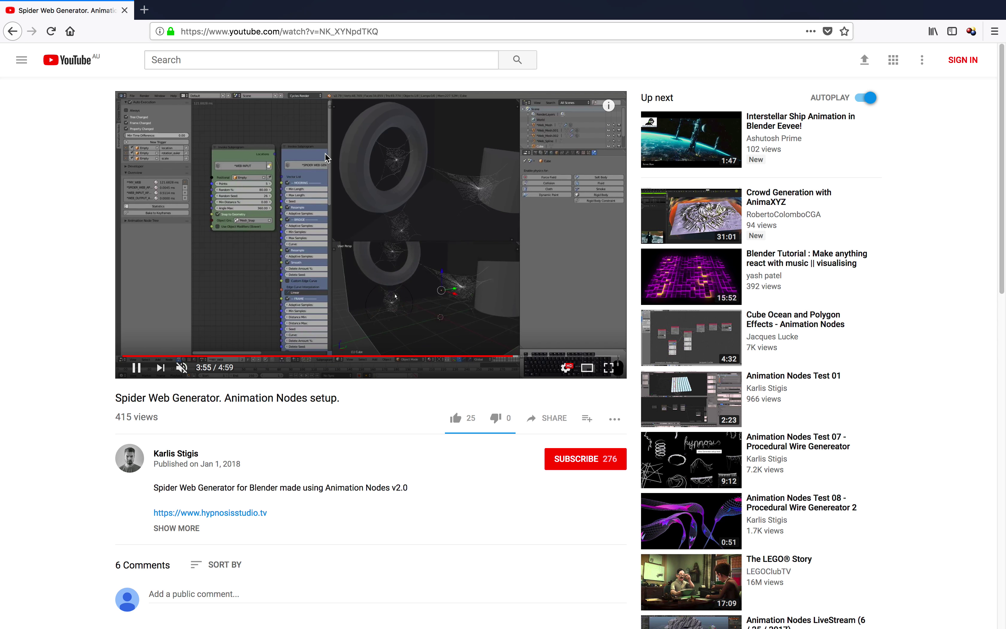
pyautogui.click(309, 357)
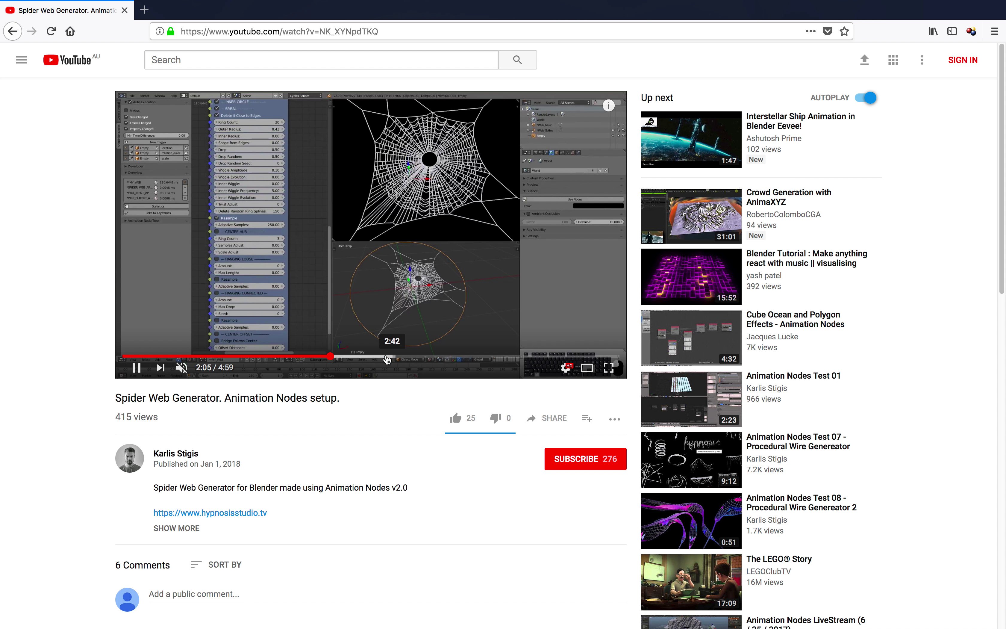
pyautogui.click(377, 356)
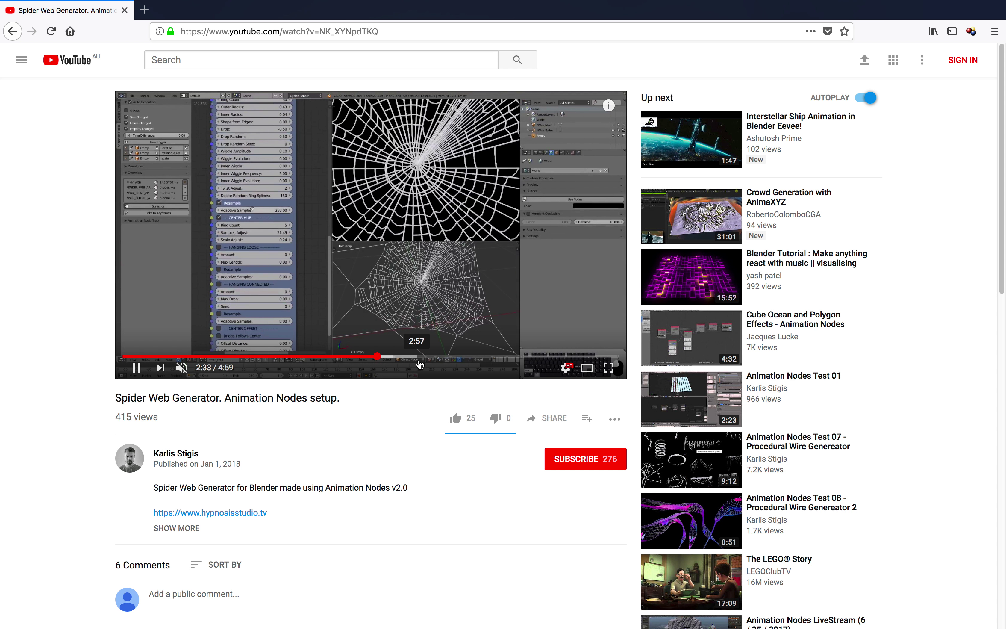
pyautogui.click(441, 356)
# Switch to Blender and delete all the default objects from the scene
pyautogui.click(47, 6)
pyautogui.click(66, 118)
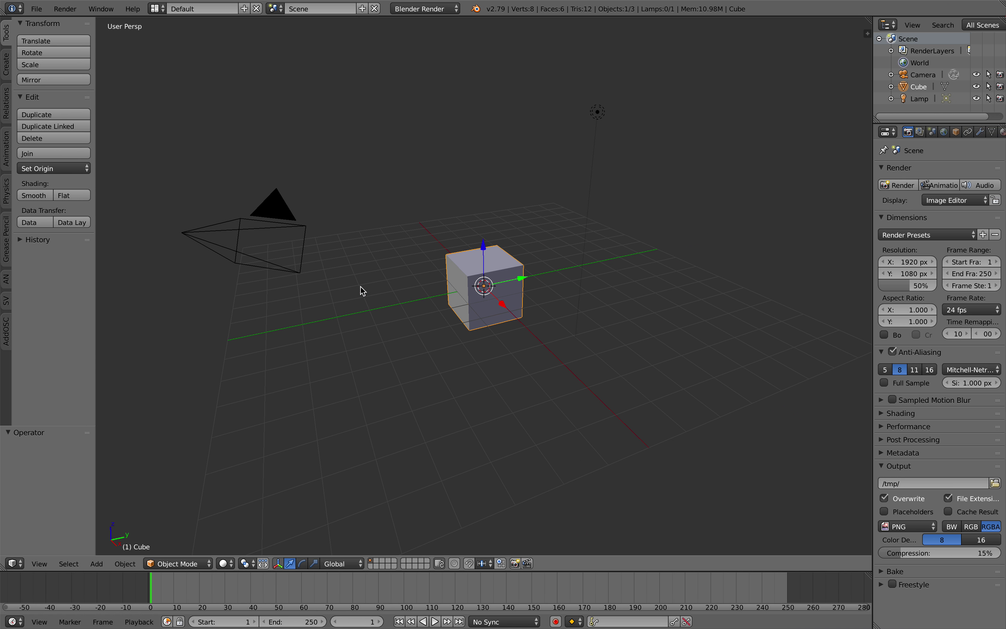
pyautogui.press('a')
pyautogui.press('a')
pyautogui.press('x')
pyautogui.click(377, 272)
# Switch to the Compositing screen layout and set the node editor to Sverchok nodes
pyautogui.click(158, 9)
pyautogui.click(194, 48)
pyautogui.click(144, 370)
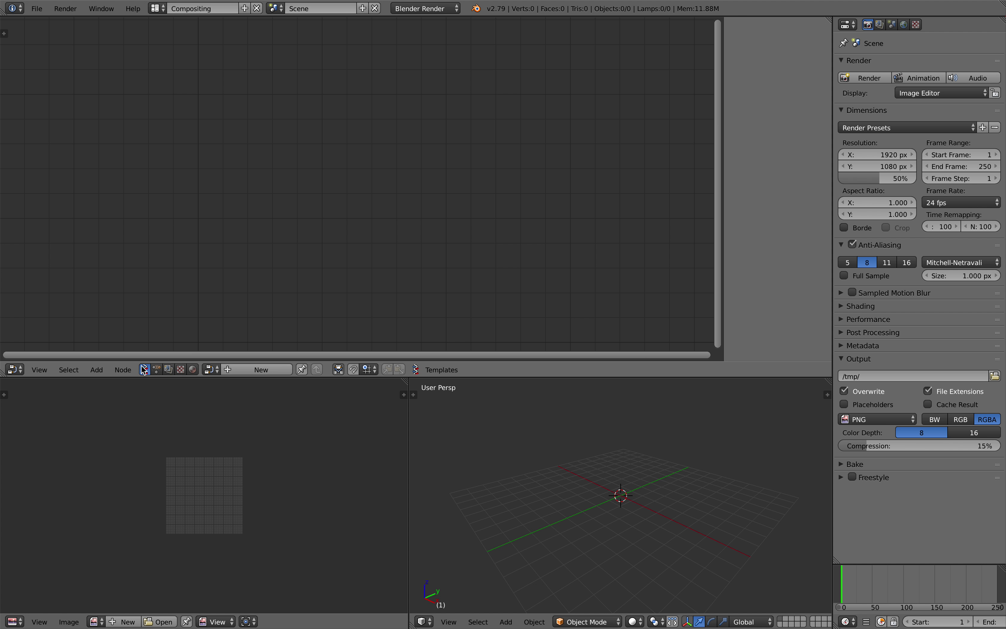
# Extend the 3D view over the image editor area and create a new Sverchok node tree
pyautogui.moveTo(412, 380); pyautogui.dragTo(291, 382)
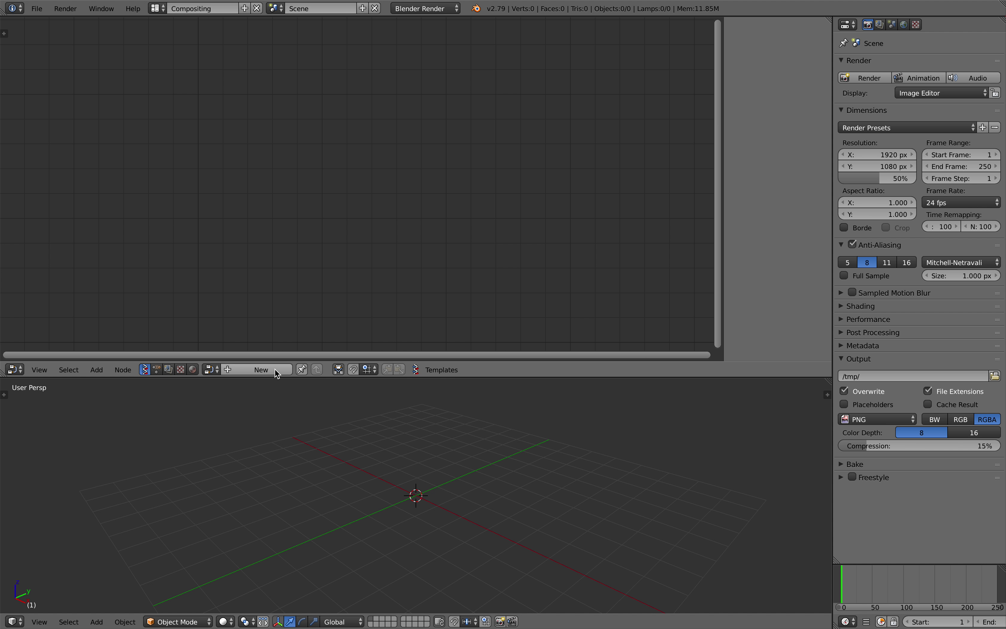
pyautogui.click(274, 369)
pyautogui.moveTo(415, 377); pyautogui.dragTo(415, 357)
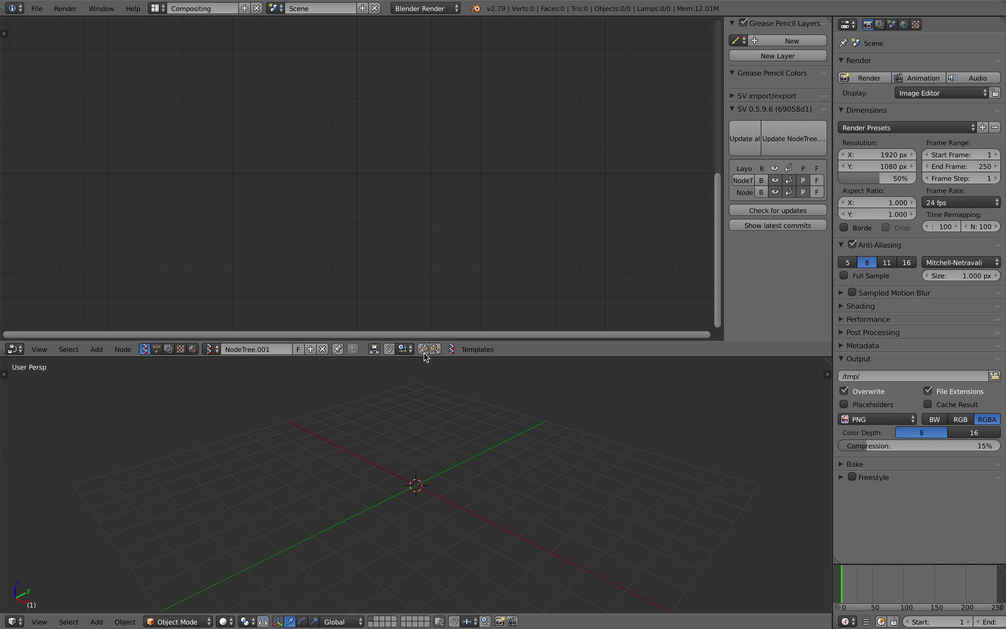
pyautogui.moveTo(724, 221); pyautogui.dragTo(809, 225)
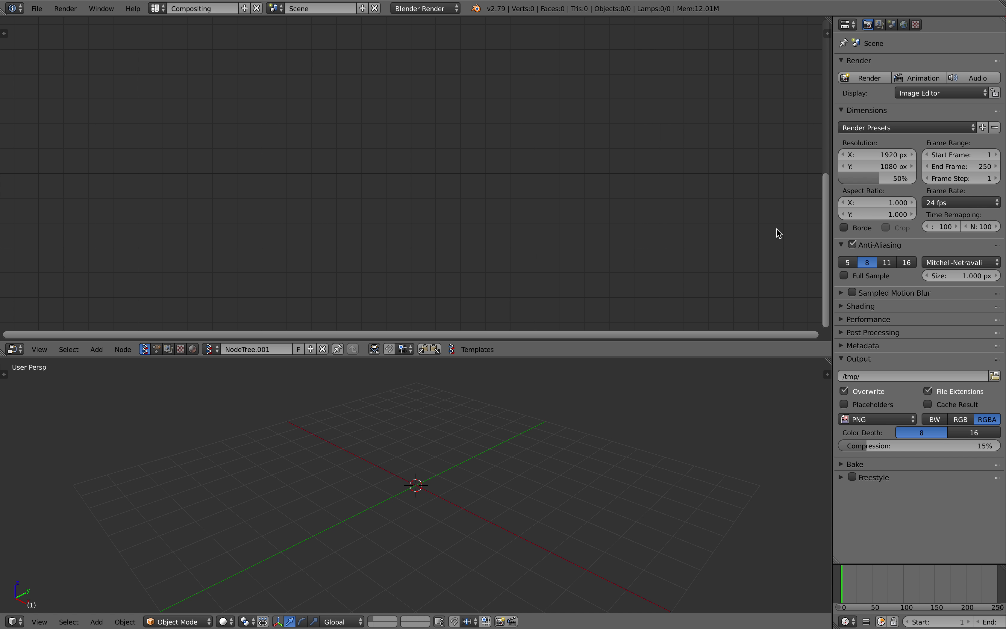
# Try to add an NGon node to the Sverchok tree through the node search
pyautogui.moveTo(464, 428); pyautogui.dragTo(445, 416, button='middle')
pyautogui.hotkey('shift', 'a')
pyautogui.moveTo(326, 160)
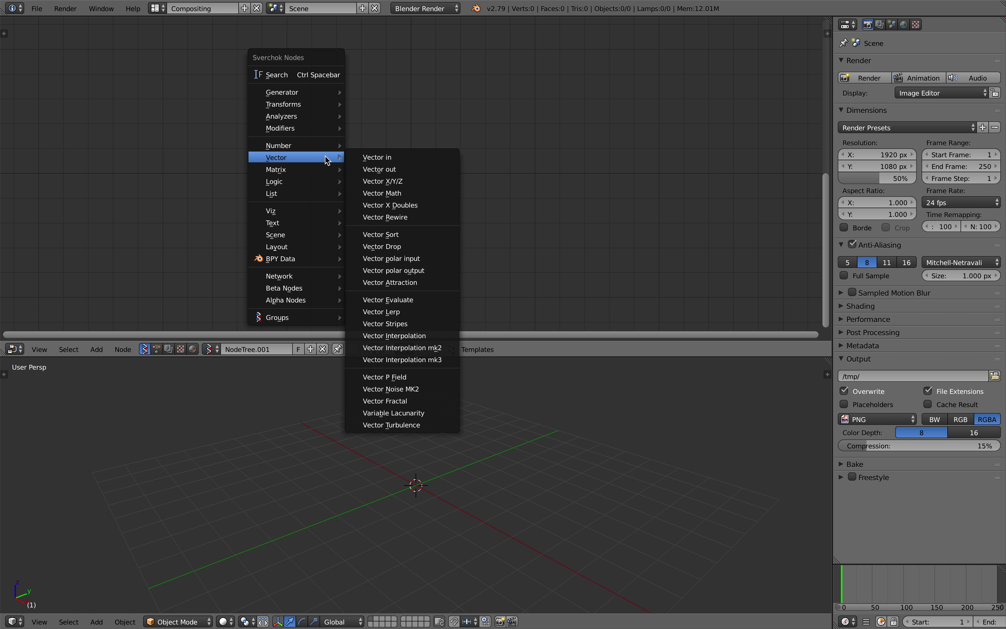
pyautogui.click(306, 76)
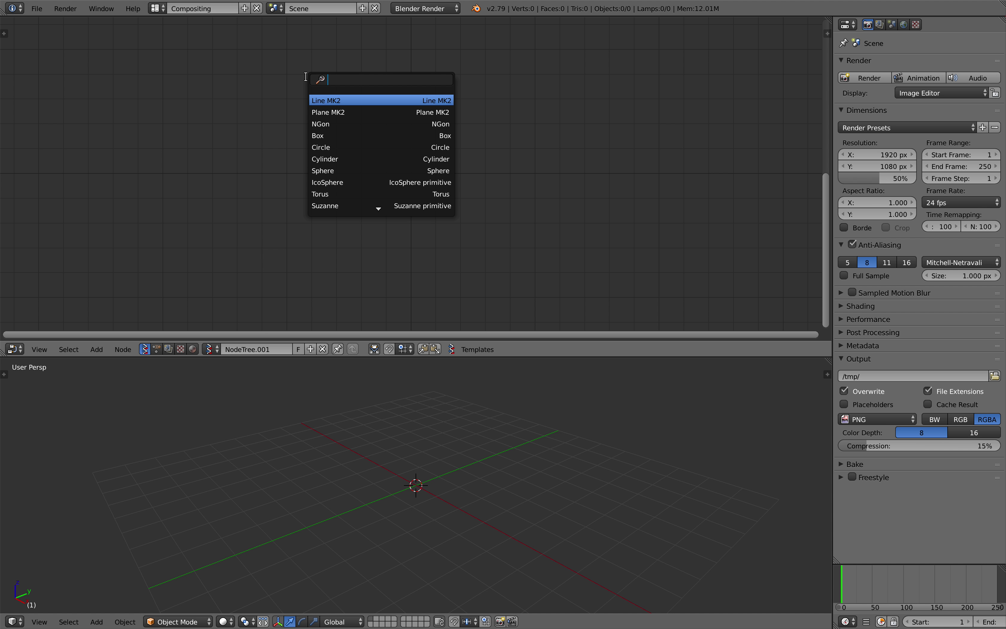
pyautogui.write('ng')
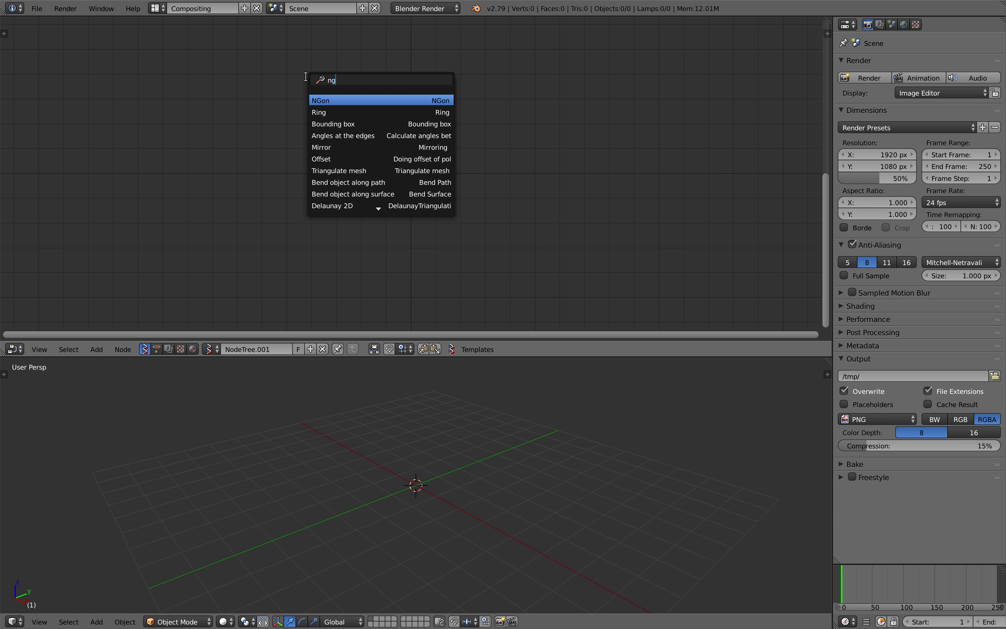
pyautogui.click(344, 100)
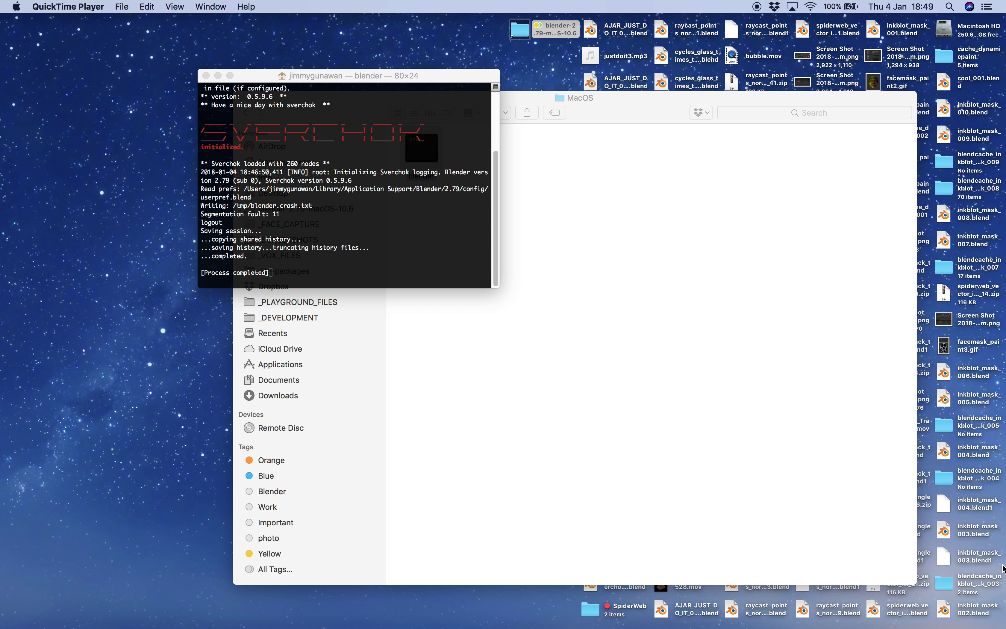
# Close the terminal window and relaunch Blender in full screen
pyautogui.click(206, 76)
pyautogui.doubleClick(421, 148)
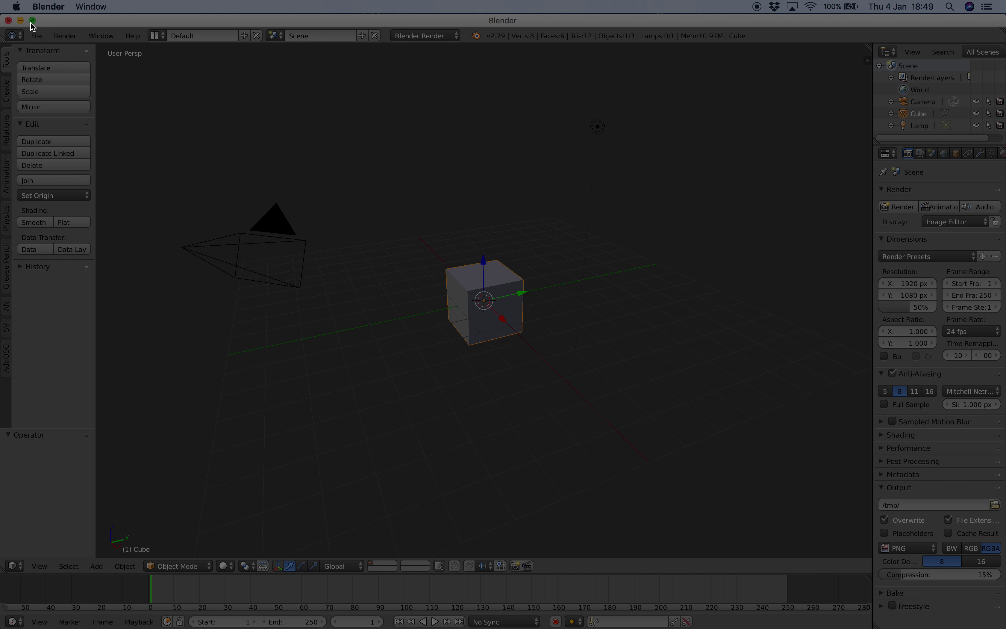
pyautogui.click(33, 20)
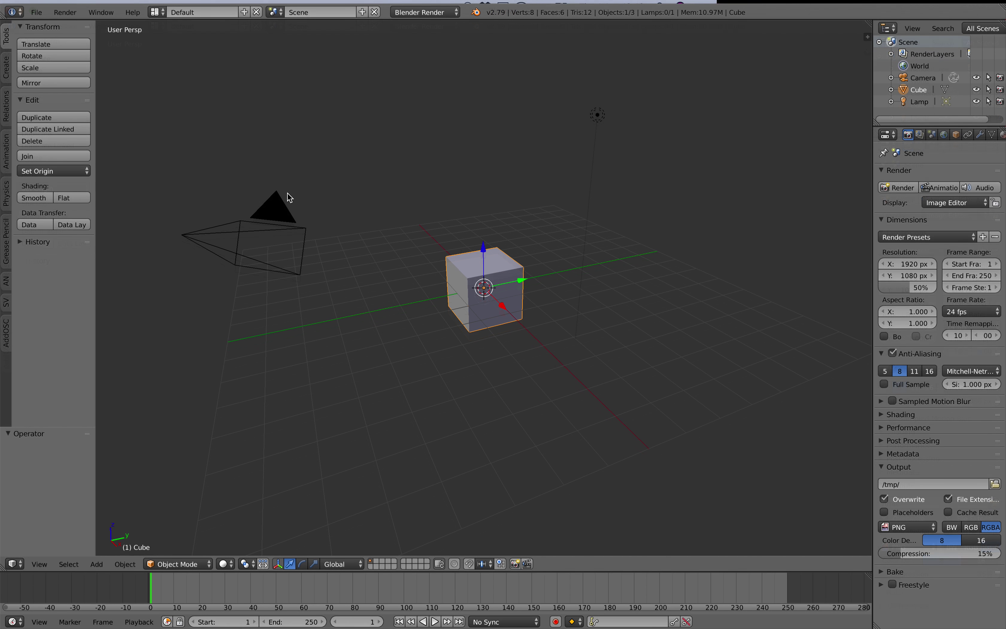
# Delete every default object in the new scene
pyautogui.press('a')
pyautogui.press('a')
pyautogui.press('Delete')
# Use the Compositing screen layout and create a new Sverchok node tree in its node editor
pyautogui.click(158, 8)
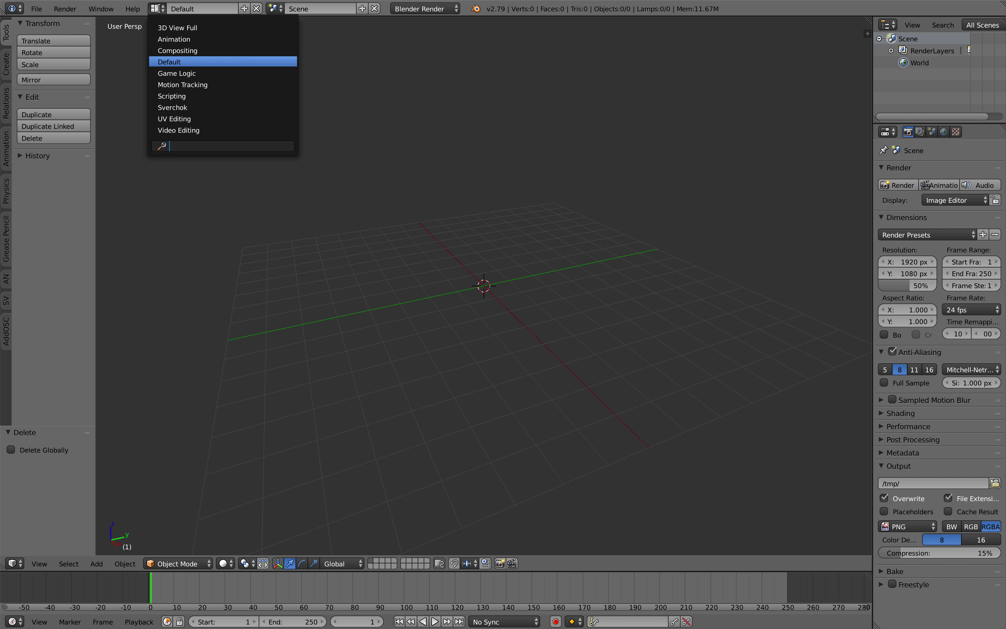
pyautogui.click(187, 47)
pyautogui.click(233, 369)
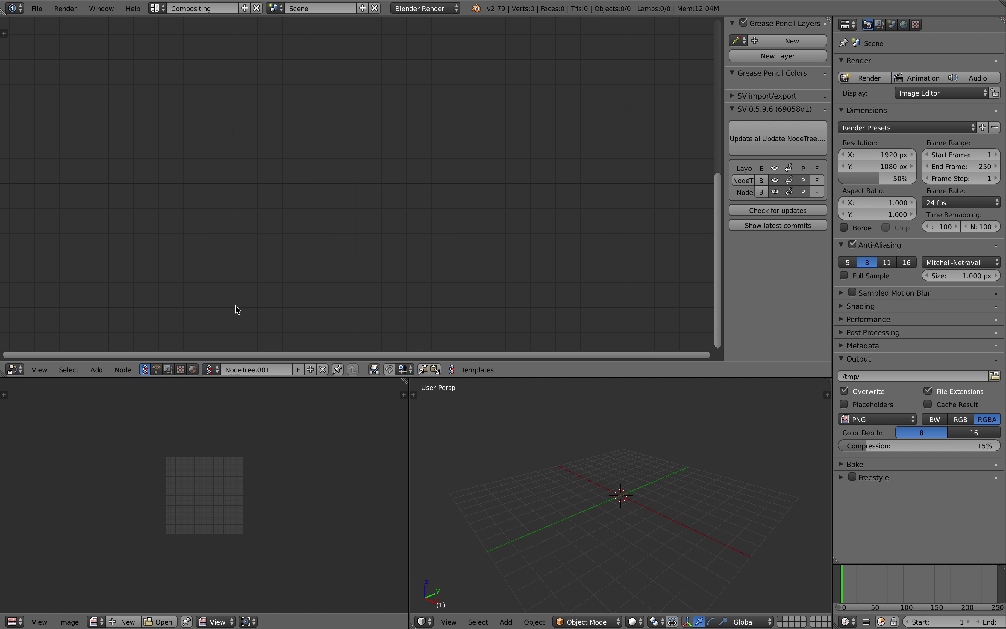
# Add an NGon node to the tree and connect a Viewer Draw node to it
pyautogui.hotkey('shift', 'a')
pyautogui.click(231, 129)
pyautogui.write('ngon')
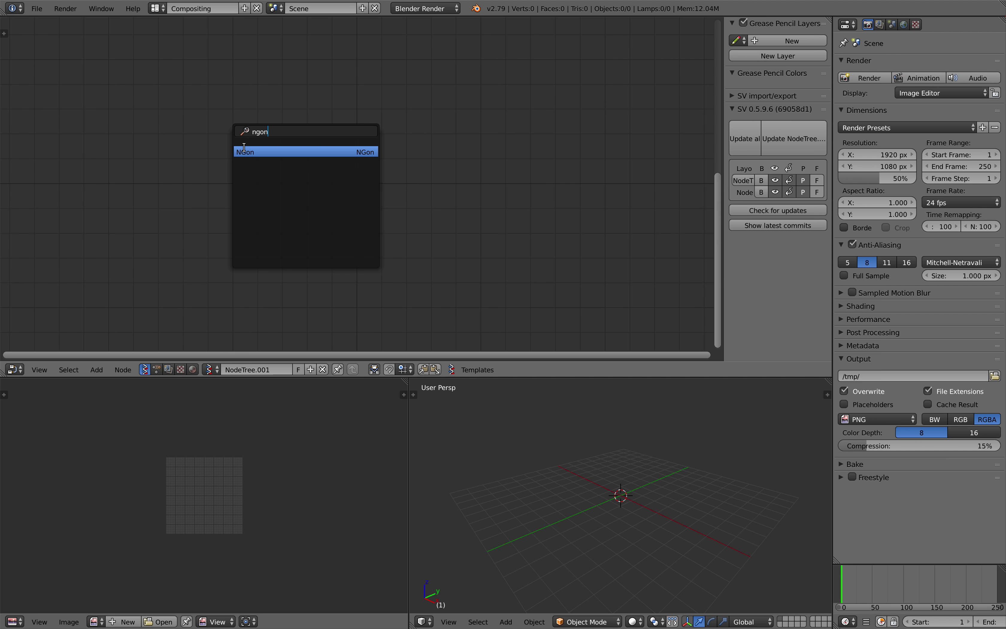
pyautogui.click(244, 151)
pyautogui.click(305, 117)
pyautogui.keyDown('shift'); pyautogui.rightClick(303, 117); pyautogui.keyUp('shift')
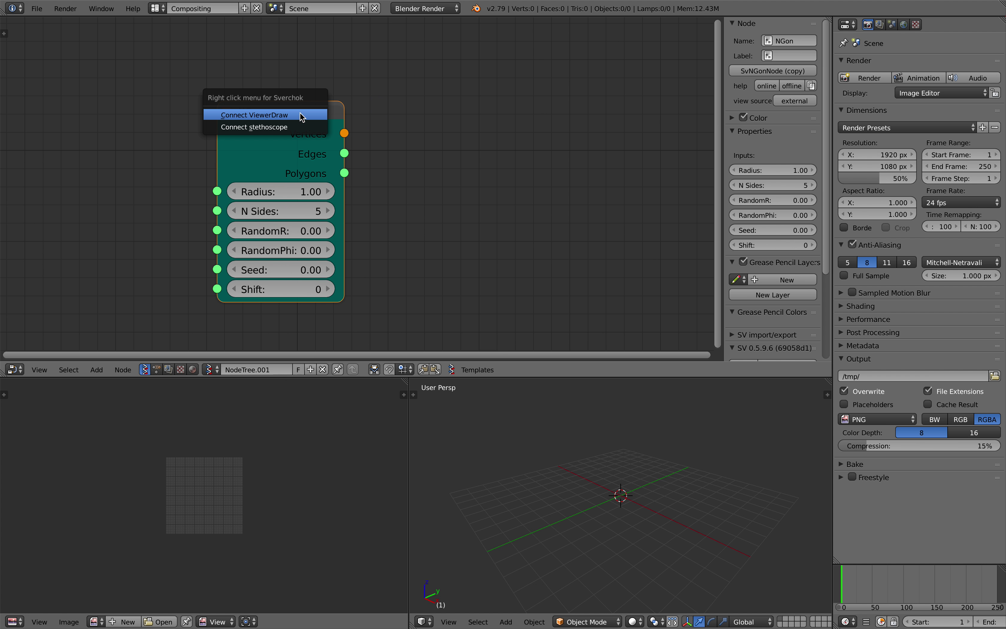
pyautogui.click(295, 117)
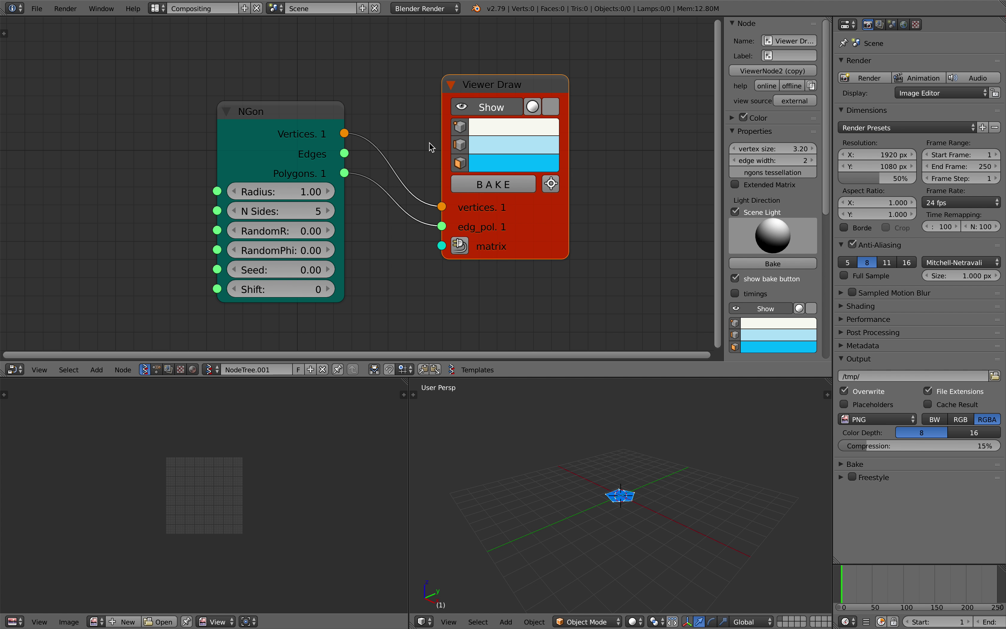
# Save the file to the Desktop as sv_spiderweb_demo_001.blend
pyautogui.hotkey('ctrl', 's')
pyautogui.click(248, 53)
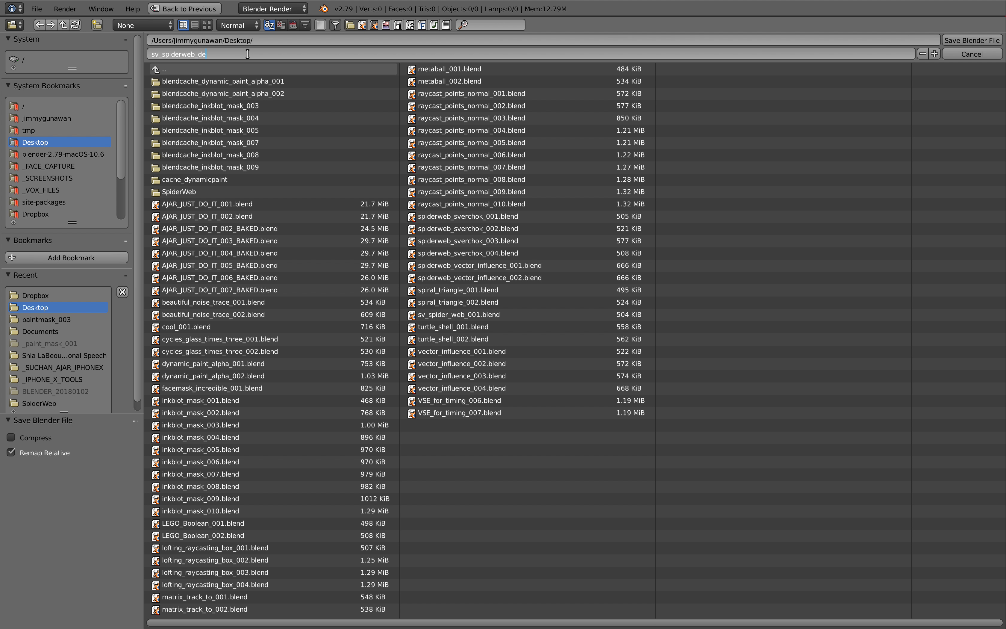
pyautogui.press('Return')
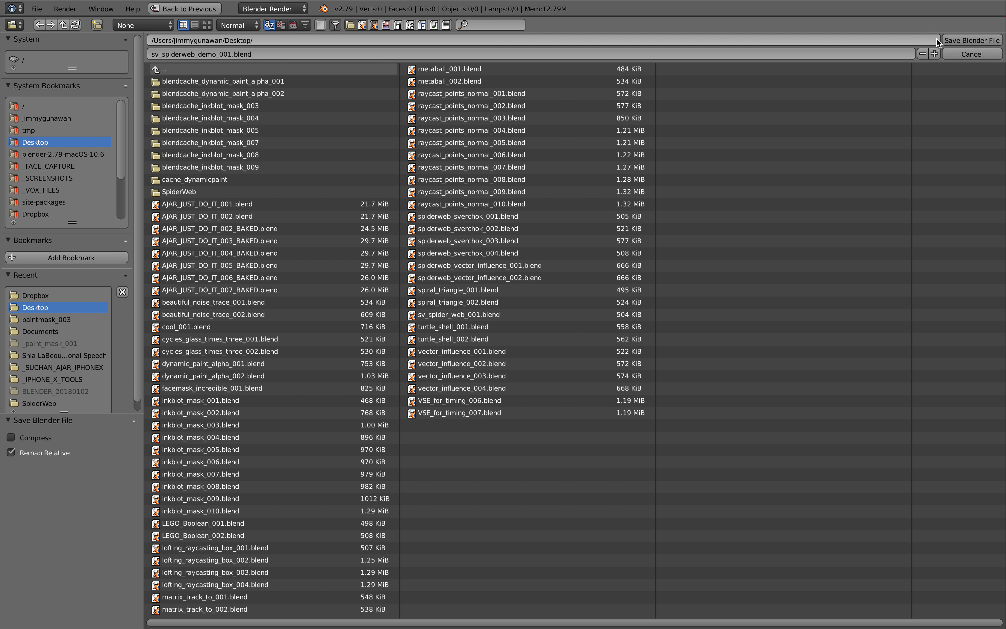
pyautogui.click(972, 40)
# Extend the 3D view over the image editor area, make it slightly taller, and hide the node editor's properties sidebar
pyautogui.moveTo(412, 383); pyautogui.dragTo(342, 397)
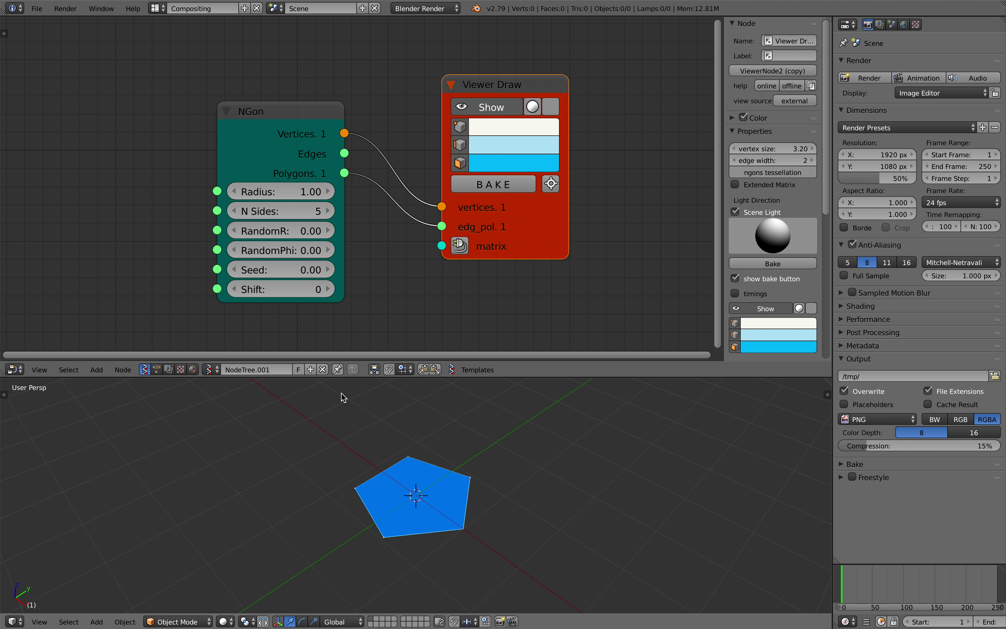
pyautogui.moveTo(438, 378); pyautogui.dragTo(441, 360)
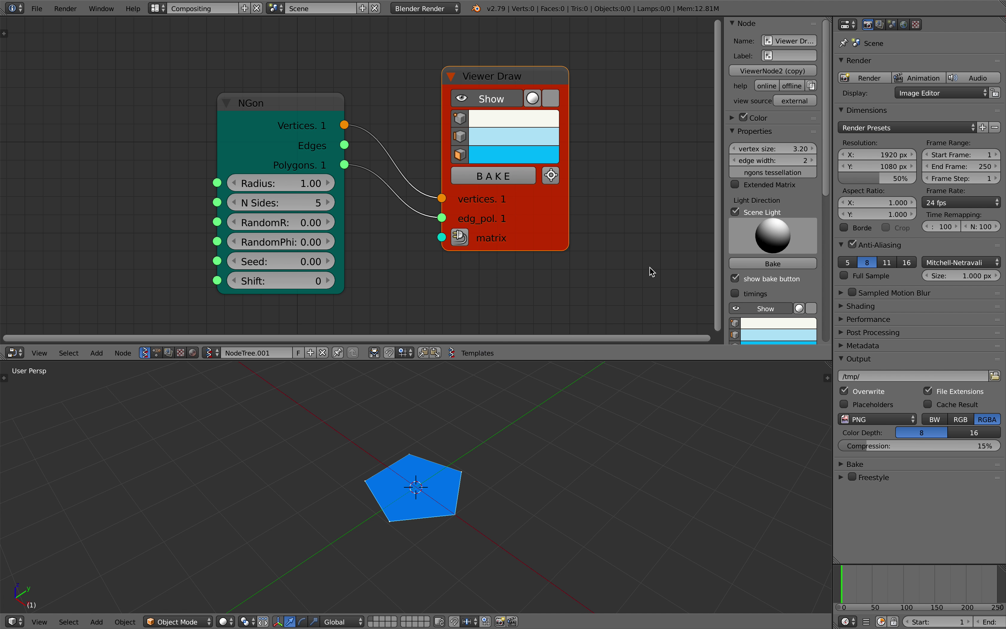
pyautogui.moveTo(723, 213); pyautogui.dragTo(790, 216)
pyautogui.moveTo(603, 399); pyautogui.dragTo(430, 412, button='middle')
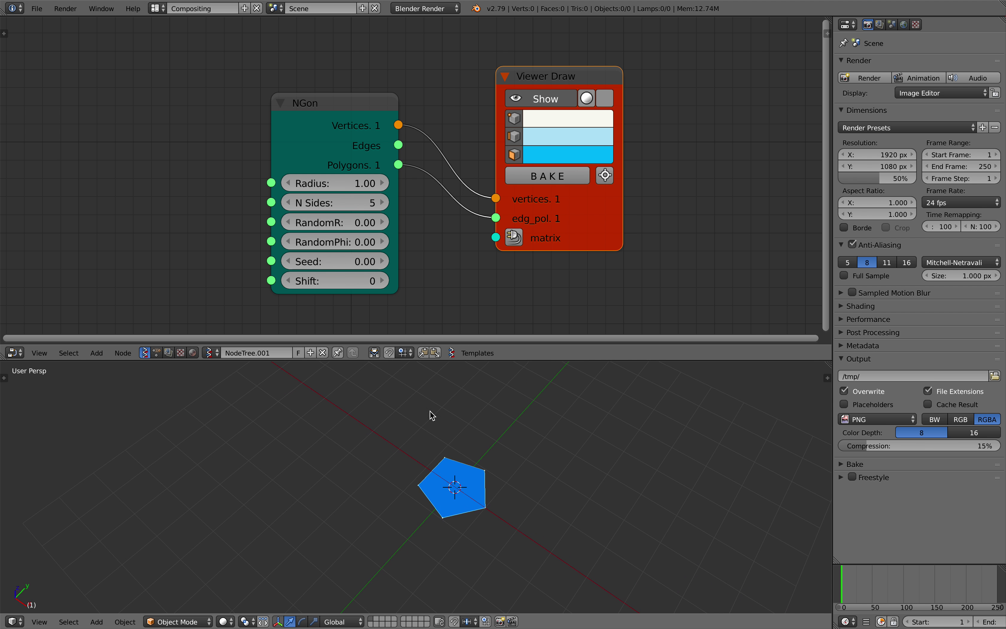
pyautogui.moveTo(490, 441); pyautogui.dragTo(446, 436, button='middle')
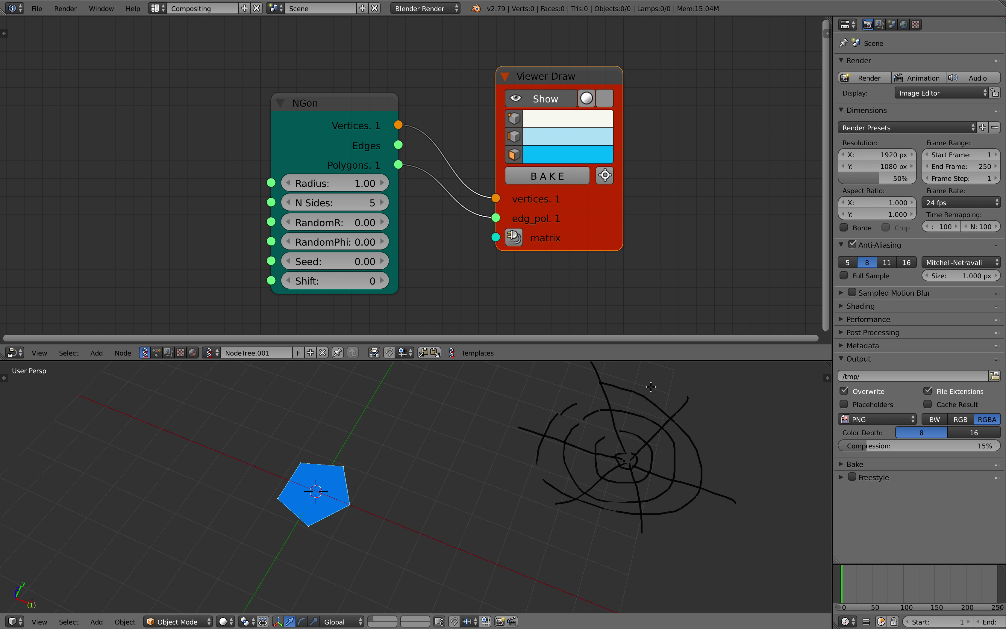
# Show the 3D view's properties sidebar and delete the grease pencil layer holding the web sketch
pyautogui.moveTo(616, 462); pyautogui.dragTo(754, 416, button='middle')
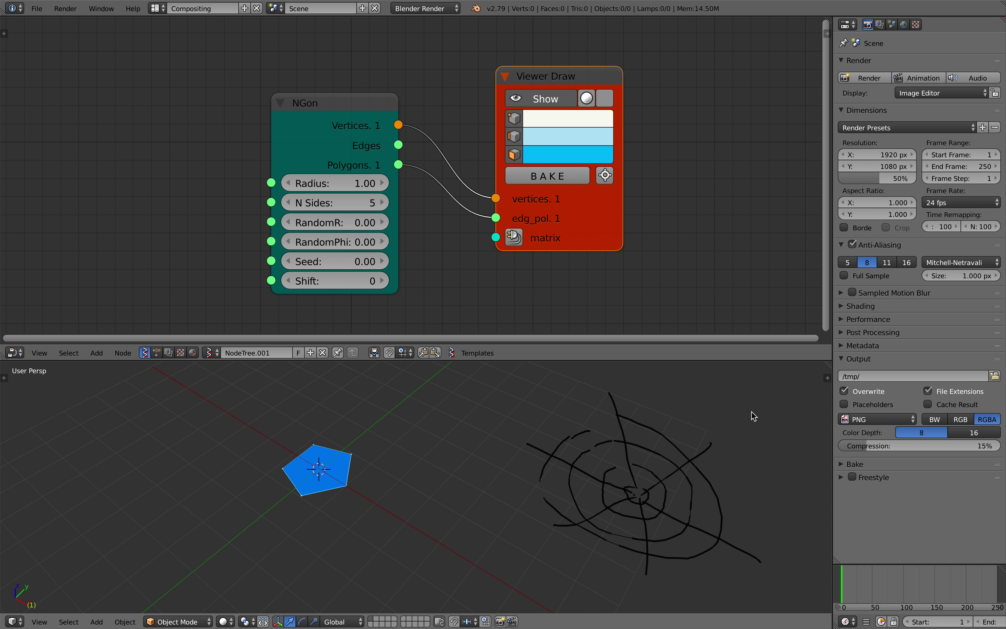
pyautogui.click(828, 379)
pyautogui.click(813, 426)
pyautogui.moveTo(406, 431)
pyautogui.keyDown('shift'); pyautogui.mouseDown(button='middle')
pyautogui.moveTo(518, 421)
pyautogui.moveTo(488, 439)
pyautogui.mouseUp(button='middle'); pyautogui.keyUp('shift')
pyautogui.scroll(4, 516, 423)
pyautogui.keyDown('shift'); pyautogui.moveTo(380, 429); pyautogui.dragTo(333, 434, button='middle'); pyautogui.keyUp('shift')
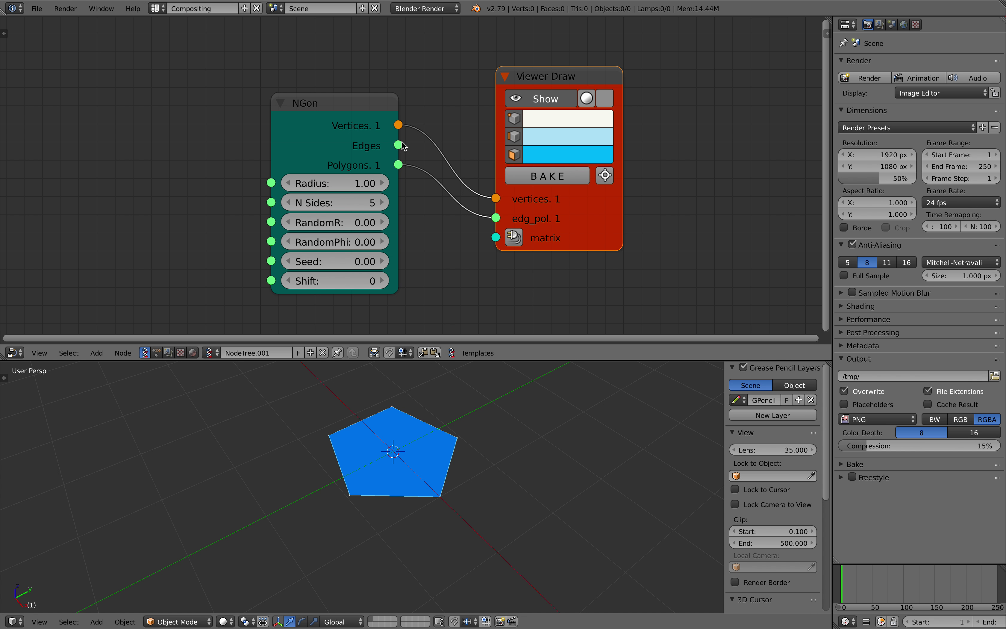
# Connect the NGon's Edges output to the Viewer Draw's edg_pol input in place of its polygons
pyautogui.moveTo(402, 144); pyautogui.dragTo(408, 149)
pyautogui.moveTo(496, 212); pyautogui.dragTo(496, 217)
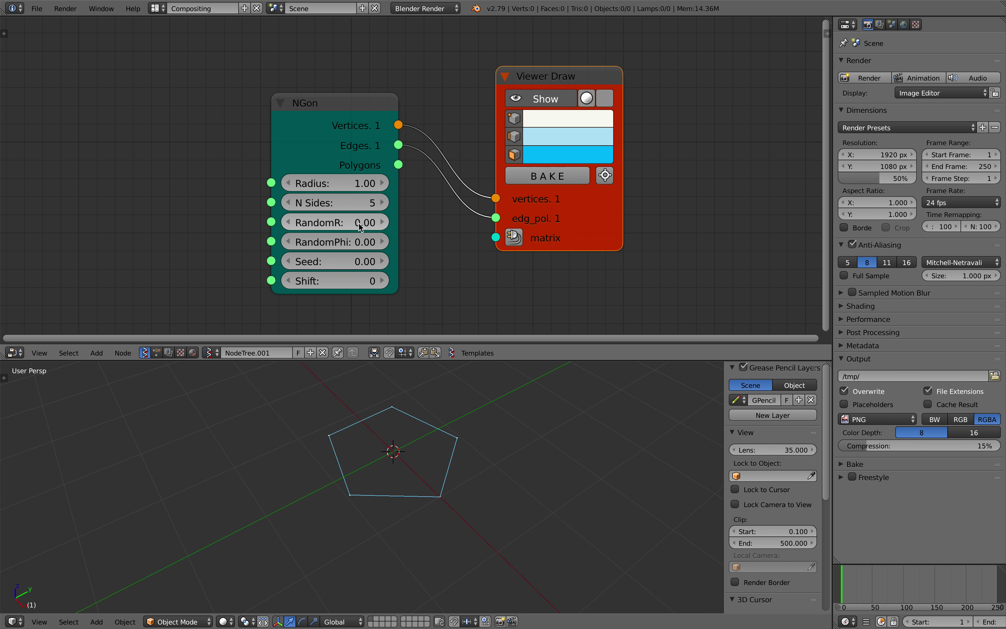
# Set the NGon's RandomR to 0.02, RandomPhi to 0.18 and Seed to 1.68, widen its node, and save the file
pyautogui.moveTo(344, 224); pyautogui.dragTo(360, 224)
pyautogui.moveTo(274, 164); pyautogui.dragTo(245, 164)
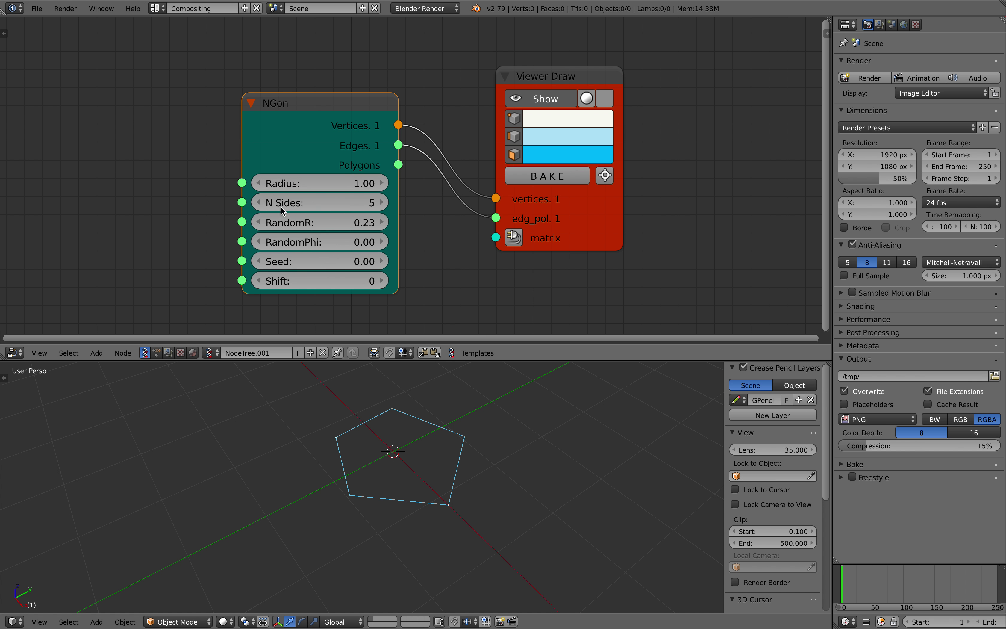
pyautogui.moveTo(324, 239); pyautogui.dragTo(389, 312)
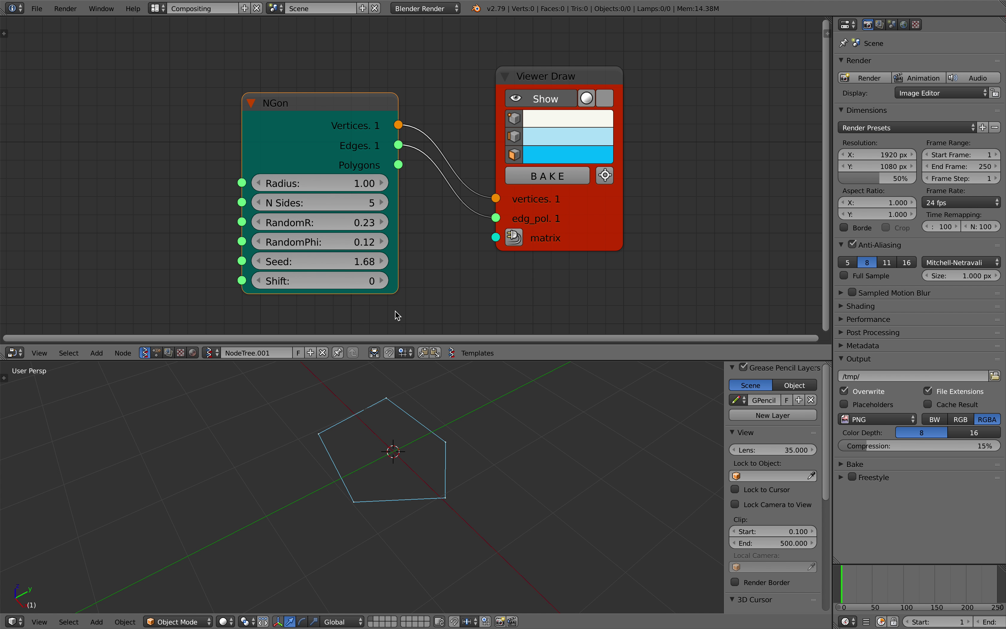
pyautogui.moveTo(342, 223)
pyautogui.mouseDown()
pyautogui.moveTo(325, 223)
pyautogui.moveTo(349, 244)
pyautogui.mouseUp()
pyautogui.click(325, 224)
pyautogui.click(210, 180)
pyautogui.scroll(-2, 221, 182)
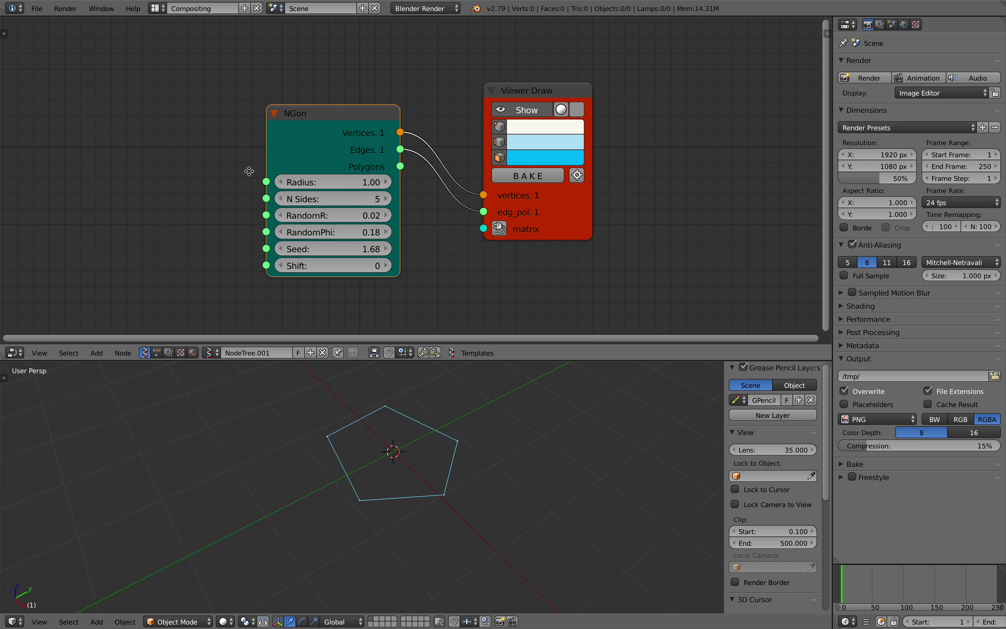
pyautogui.moveTo(232, 183); pyautogui.dragTo(278, 157, button='middle')
pyautogui.hotkey('ctrl', 's')
pyautogui.click(279, 158)
# Set the NGon's N Sides to 7 and Radius to 0.76, and save the file while adjusting the node spacing
pyautogui.moveTo(387, 179)
pyautogui.mouseDown()
pyautogui.moveTo(405, 180)
pyautogui.moveTo(381, 180)
pyautogui.moveTo(392, 175)
pyautogui.mouseUp()
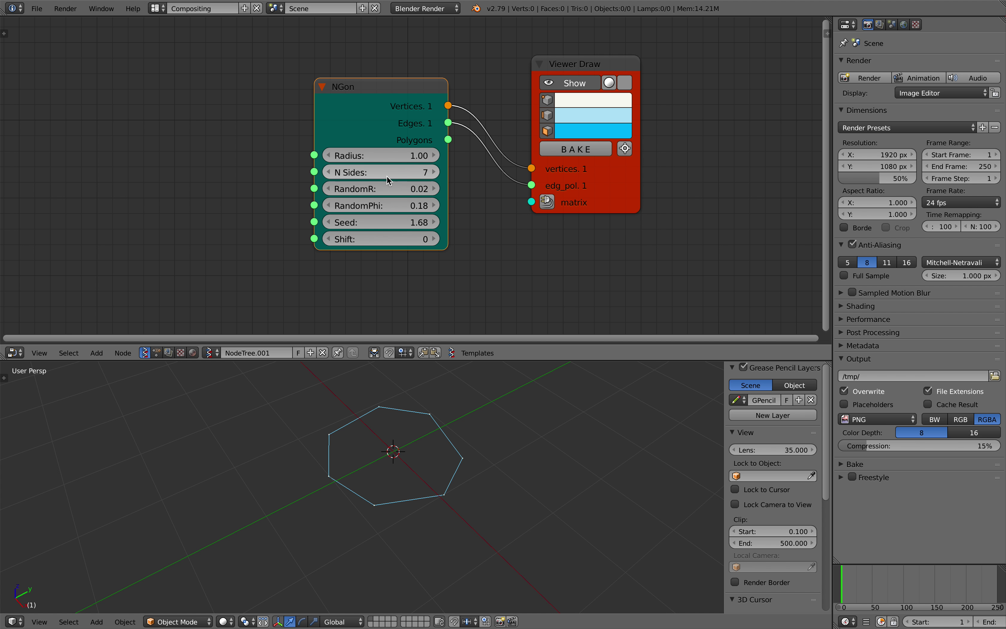
pyautogui.moveTo(364, 131); pyautogui.dragTo(352, 150)
pyautogui.hotkey('ctrl', 's')
pyautogui.click(363, 150)
pyautogui.moveTo(570, 181); pyautogui.dragTo(593, 177)
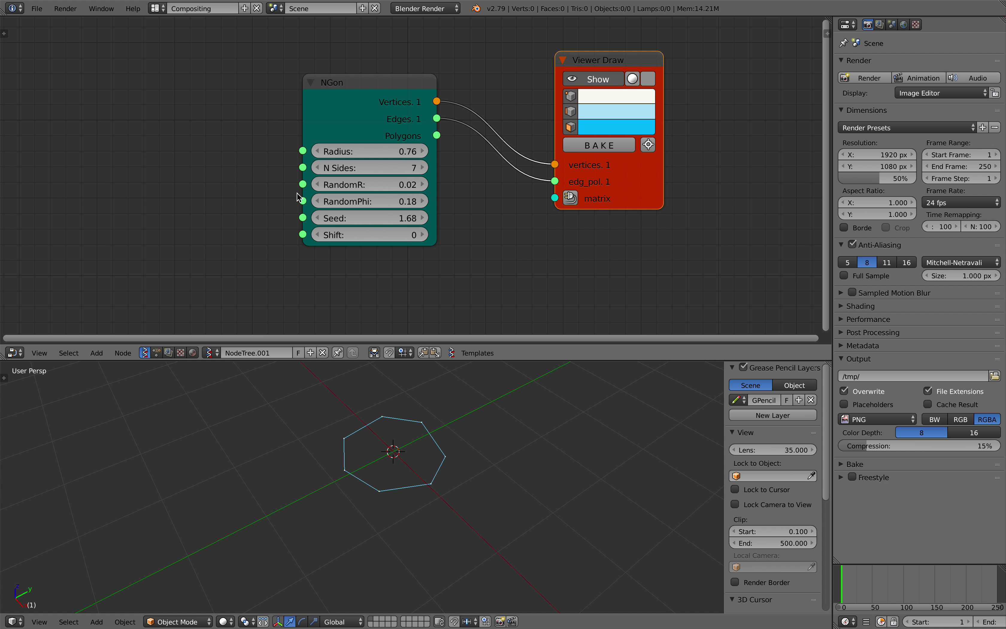
pyautogui.scroll(-1, 310, 195)
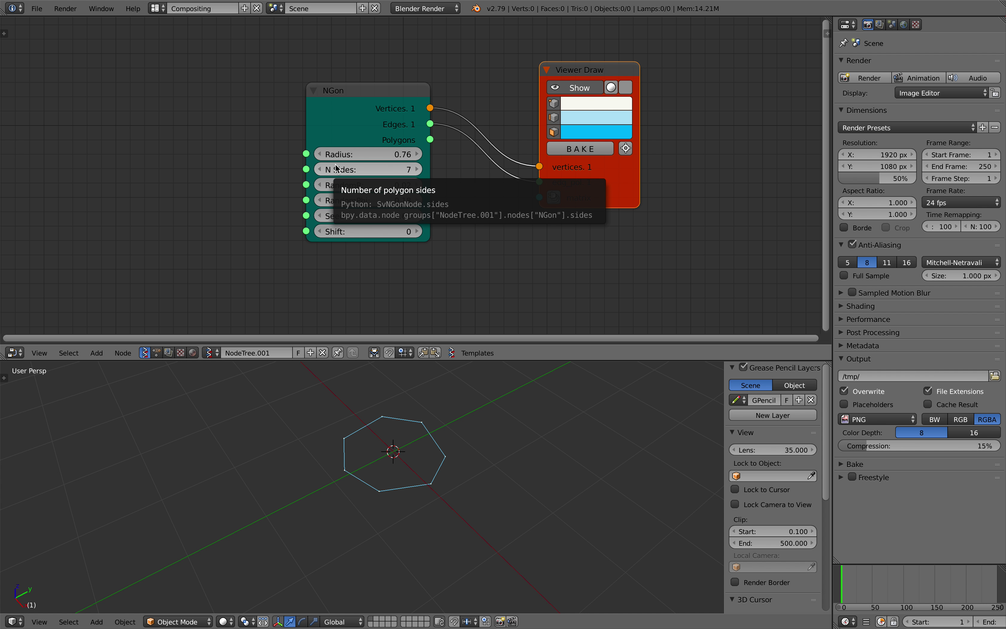
pyautogui.moveTo(352, 130); pyautogui.dragTo(369, 129)
pyautogui.moveTo(432, 417); pyautogui.dragTo(401, 419, button='middle')
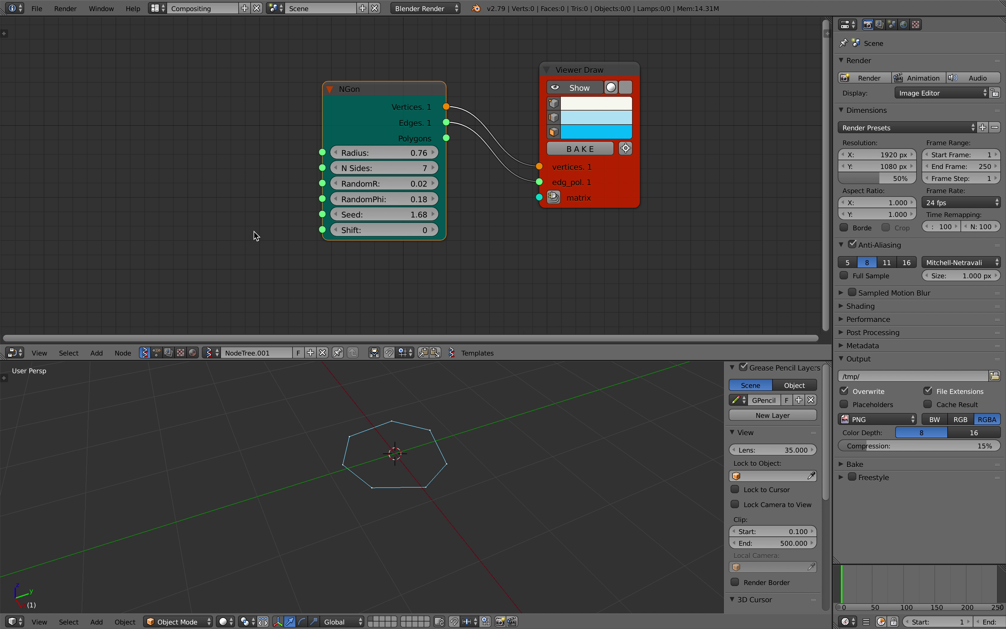
# Add a Range Float node and connect its Range output to the NGon's Radius input
pyautogui.scroll(-1, 231, 187)
pyautogui.moveTo(230, 187); pyautogui.dragTo(238, 184, button='middle')
pyautogui.hotkey('alt', 'space')
pyautogui.write('range')
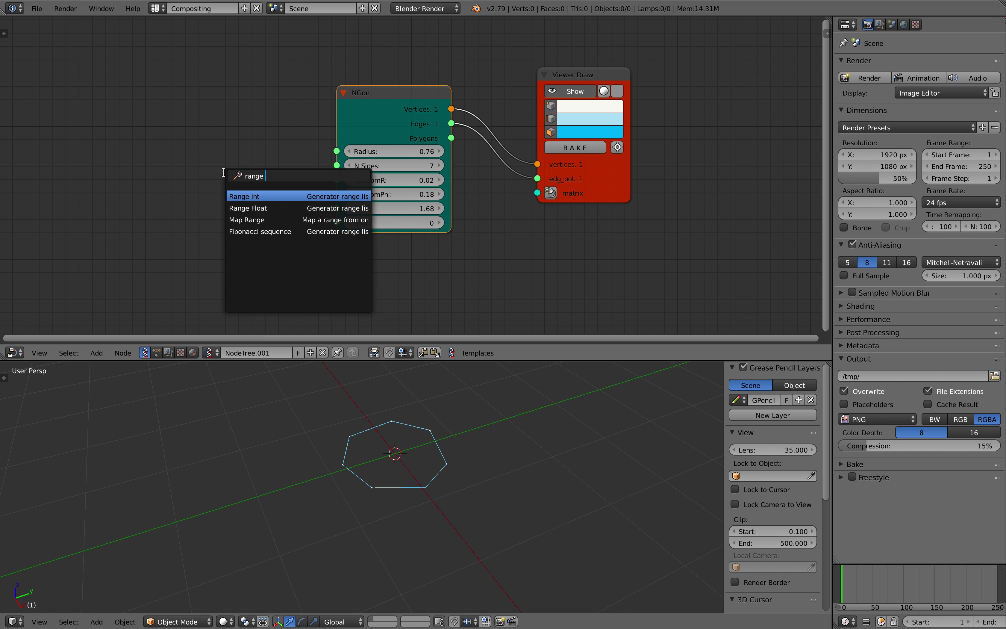
pyautogui.click(248, 208)
pyautogui.click(159, 135)
pyautogui.moveTo(252, 155); pyautogui.dragTo(253, 158)
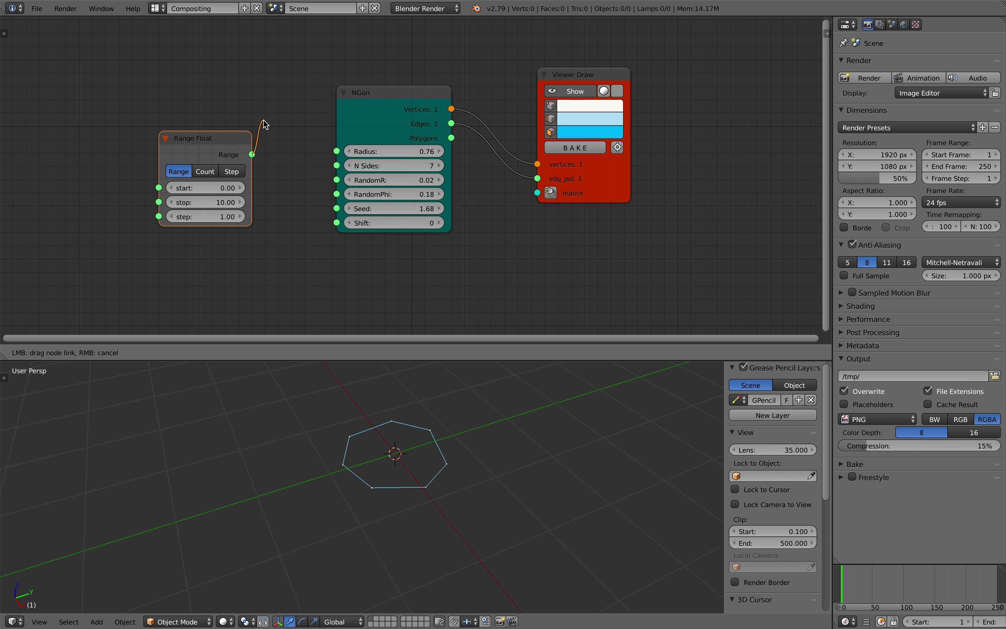
pyautogui.moveTo(336, 152); pyautogui.dragTo(337, 152)
# Switch the Range Float node to Count mode with start 0.84 and stop 6.06
pyautogui.moveTo(453, 387); pyautogui.dragTo(398, 482, button='middle')
pyautogui.moveTo(325, 451); pyautogui.dragTo(394, 465, button='middle')
pyautogui.click(599, 407)
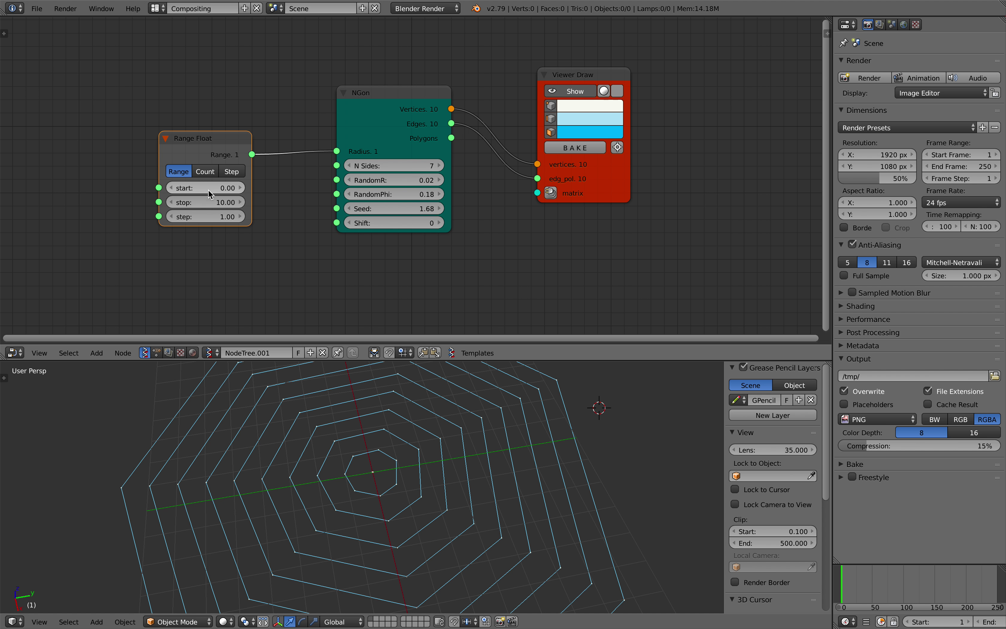
pyautogui.click(205, 172)
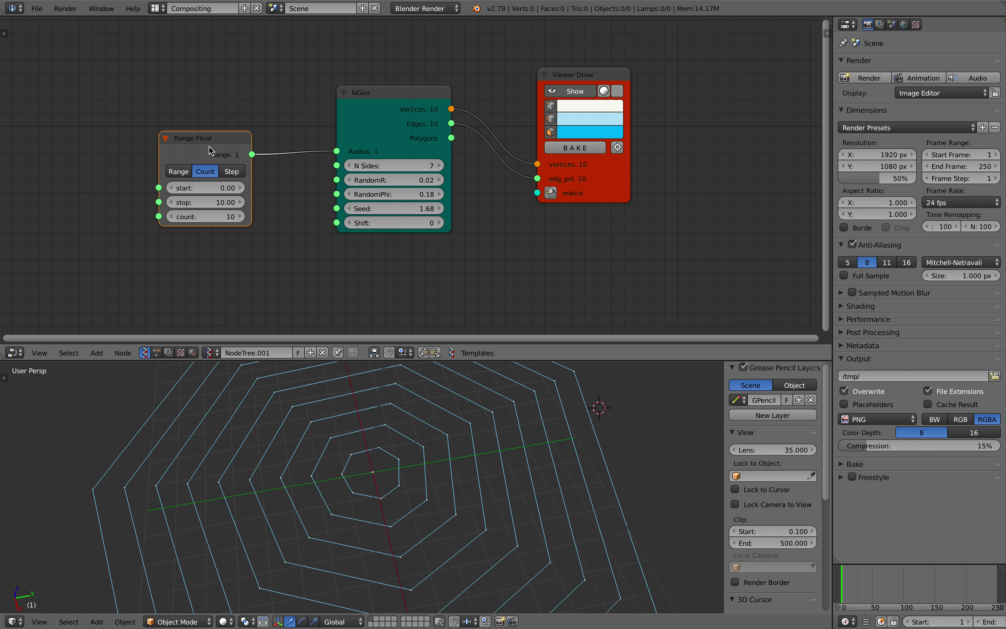
pyautogui.moveTo(218, 188); pyautogui.dragTo(233, 221)
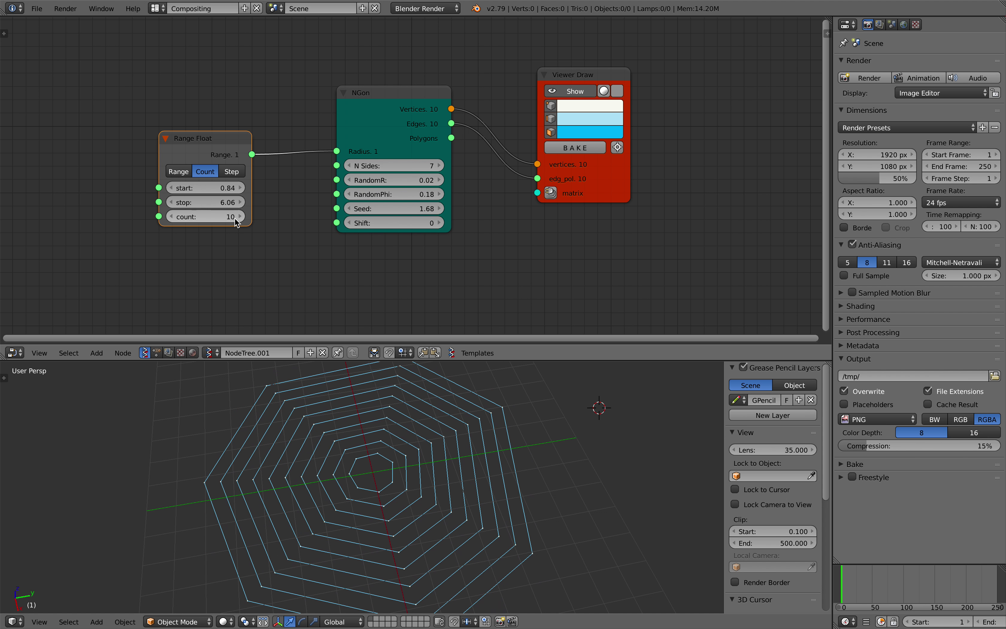
# Set the NGon's Seed to 3.48, reposition the Range Float and NGon nodes, and save the file
pyautogui.moveTo(214, 157); pyautogui.dragTo(226, 145)
pyautogui.moveTo(392, 174); pyautogui.dragTo(396, 180)
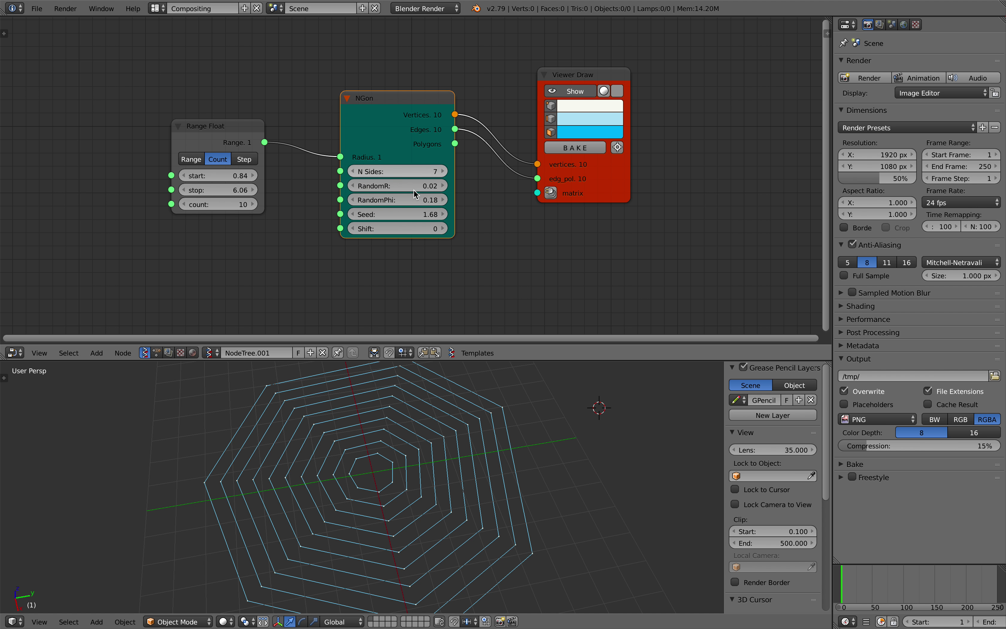
pyautogui.moveTo(394, 221); pyautogui.dragTo(429, 221)
pyautogui.moveTo(234, 147); pyautogui.dragTo(209, 138)
pyautogui.hotkey('ctrl', 's')
pyautogui.click(209, 133)
pyautogui.moveTo(232, 163); pyautogui.dragTo(238, 154, button='middle')
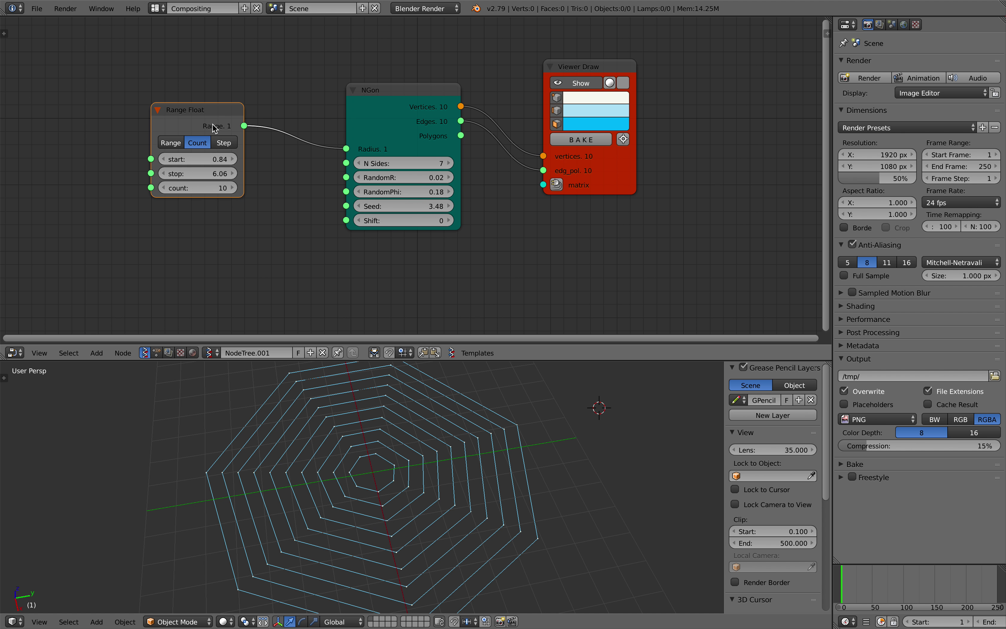
# Add a Range Int node in Count mode and connect its Range output to the NGon's seed input
pyautogui.moveTo(214, 128); pyautogui.dragTo(202, 105)
pyautogui.hotkey('shift', 'a')
pyautogui.click(230, 189)
pyautogui.write('range f')
pyautogui.press('BackSpace')
pyautogui.click(300, 213)
pyautogui.click(188, 205)
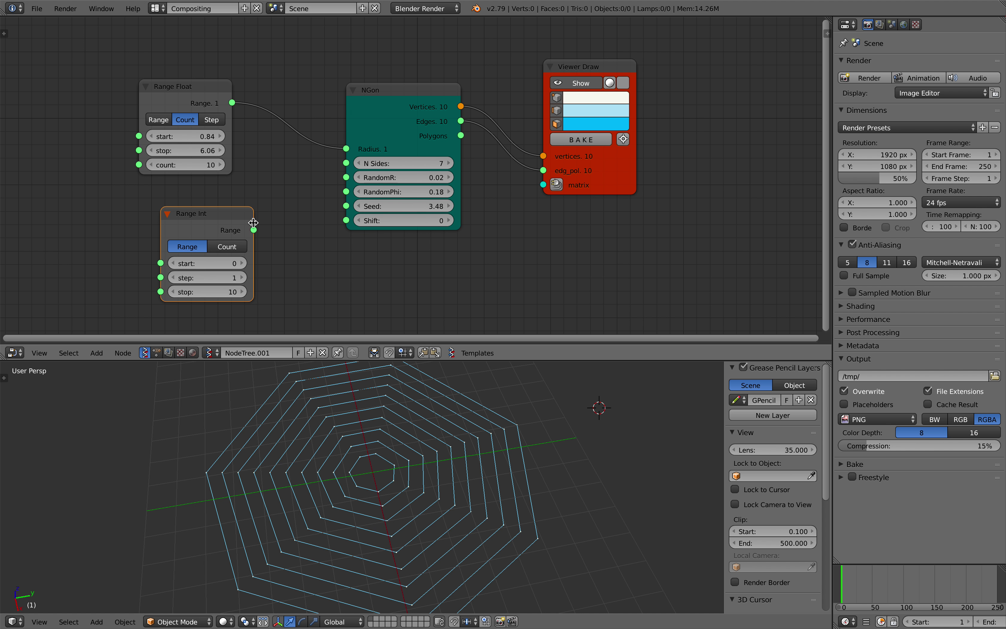
pyautogui.moveTo(253, 230); pyautogui.dragTo(270, 189)
pyautogui.moveTo(347, 208); pyautogui.dragTo(346, 206)
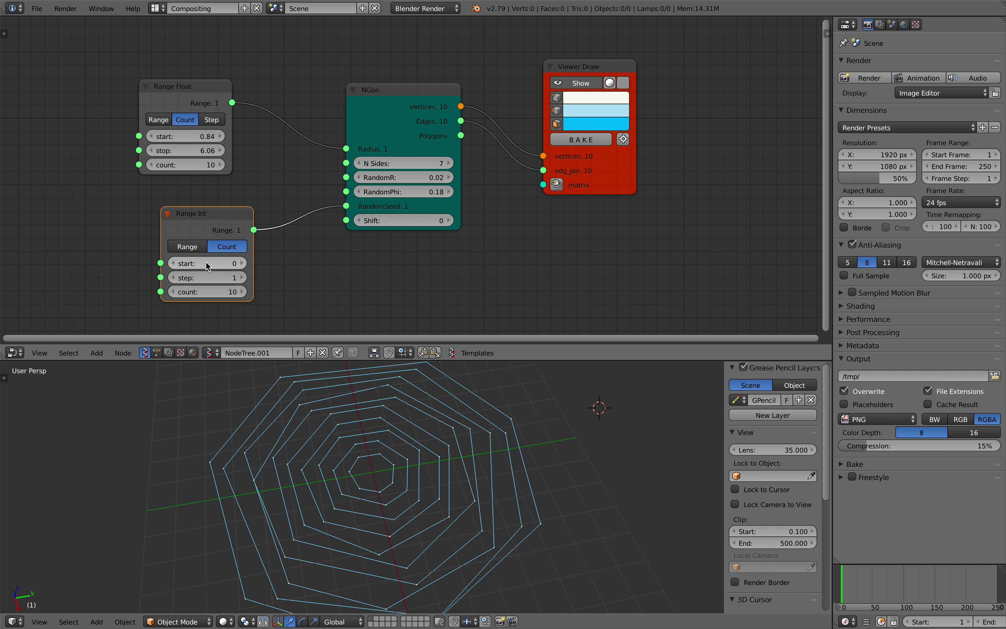
# Rearrange the range, NGon and Viewer Draw nodes into a tidier layout and save the file
pyautogui.moveTo(220, 242); pyautogui.dragTo(203, 238)
pyautogui.moveTo(205, 104); pyautogui.dragTo(214, 103)
pyautogui.hscroll(5, 447, 427)
pyautogui.hotkey('ctrl', 's')
pyautogui.click(444, 420)
pyautogui.hscroll(-10, 431, 444)
pyautogui.moveTo(433, 448); pyautogui.dragTo(434, 335, button='middle')
pyautogui.moveTo(428, 138); pyautogui.dragTo(404, 114)
pyautogui.moveTo(589, 172); pyautogui.dragTo(574, 162)
pyautogui.moveTo(565, 171); pyautogui.dragTo(500, 168, button='middle')
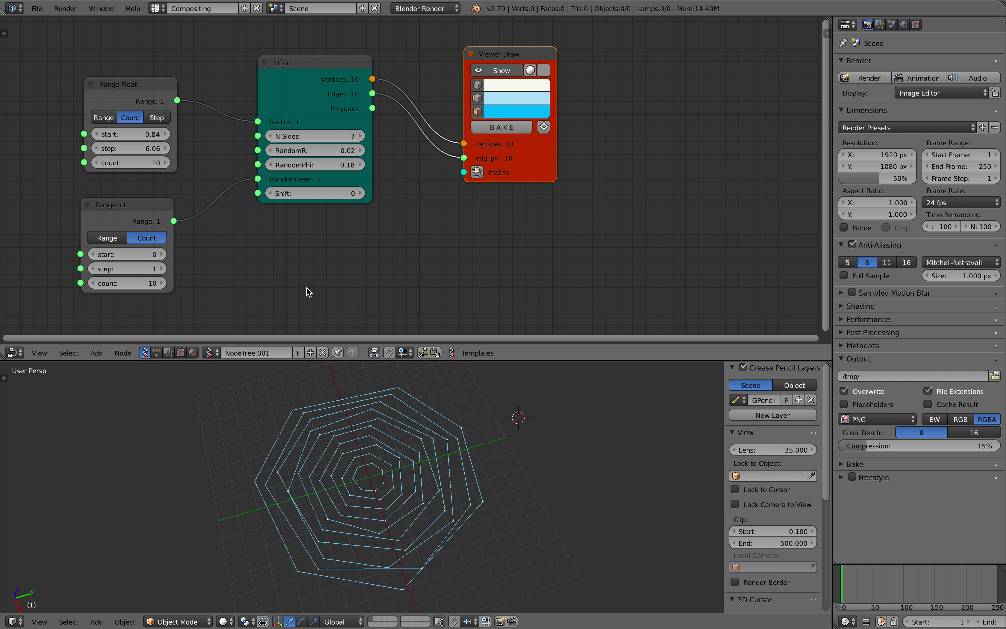
# Set the NGon's RandomR to 0.12 and RandomPhi to 0.07
pyautogui.moveTo(315, 191); pyautogui.dragTo(330, 197, button='middle')
pyautogui.moveTo(328, 172); pyautogui.dragTo(349, 158)
pyautogui.moveTo(494, 493); pyautogui.dragTo(382, 478, button='middle')
pyautogui.moveTo(554, 175); pyautogui.dragTo(561, 169)
# Add a UV Connection node below the Viewer Draw and connect the NGon's Vertices output to it
pyautogui.scroll(-1, 603, 164)
pyautogui.moveTo(671, 162); pyautogui.dragTo(634, 160, button='middle')
pyautogui.hotkey('shift', 'a')
pyautogui.click(629, 161)
pyautogui.write('uv')
pyautogui.press('Return')
pyautogui.click(468, 190)
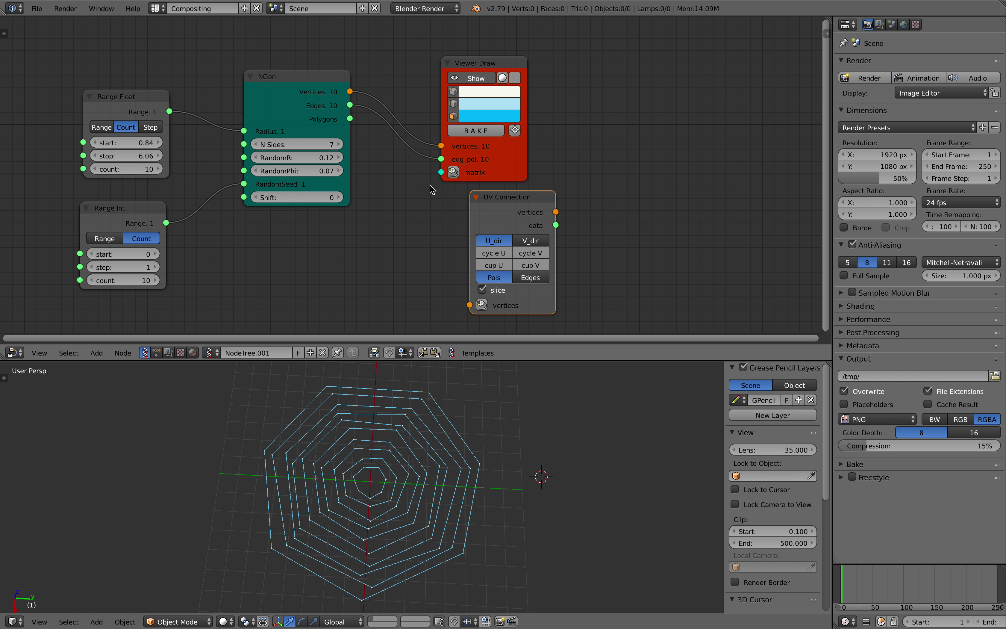
pyautogui.moveTo(460, 153); pyautogui.dragTo(466, 142)
pyautogui.moveTo(495, 194); pyautogui.dragTo(482, 188)
pyautogui.moveTo(352, 93); pyautogui.dragTo(369, 107)
pyautogui.moveTo(452, 286); pyautogui.dragTo(456, 299)
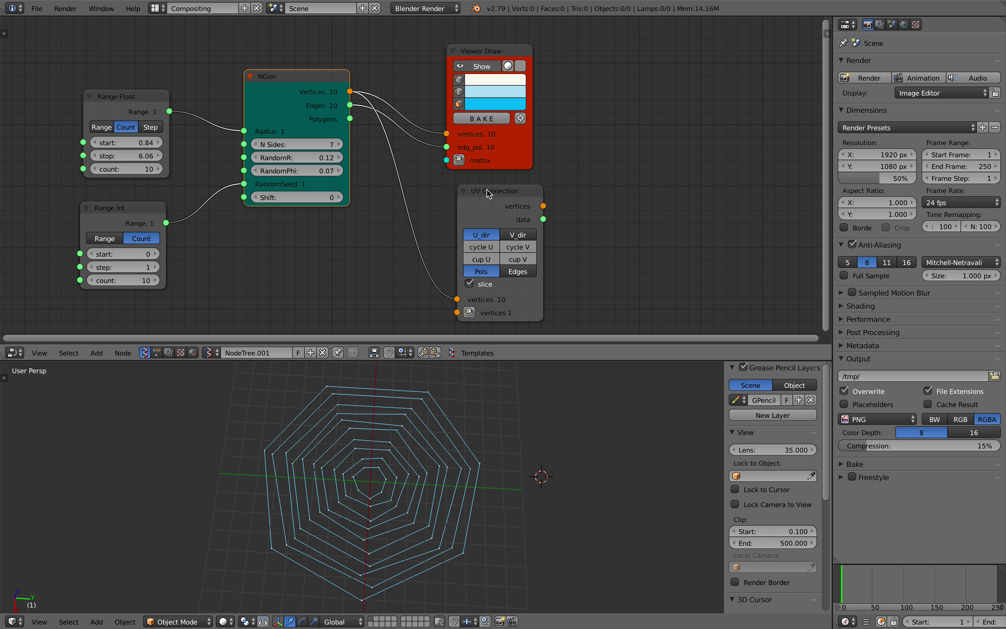
# Duplicate the Viewer Draw node and connect the UV Connection's vertices and data outputs to the copy
pyautogui.moveTo(487, 190); pyautogui.dragTo(456, 191)
pyautogui.click(499, 166)
pyautogui.hotkey('shift', 'd')
pyautogui.click(672, 277)
pyautogui.moveTo(515, 208)
pyautogui.mouseDown()
pyautogui.moveTo(620, 244)
pyautogui.moveTo(518, 223)
pyautogui.moveTo(620, 258)
pyautogui.mouseUp()
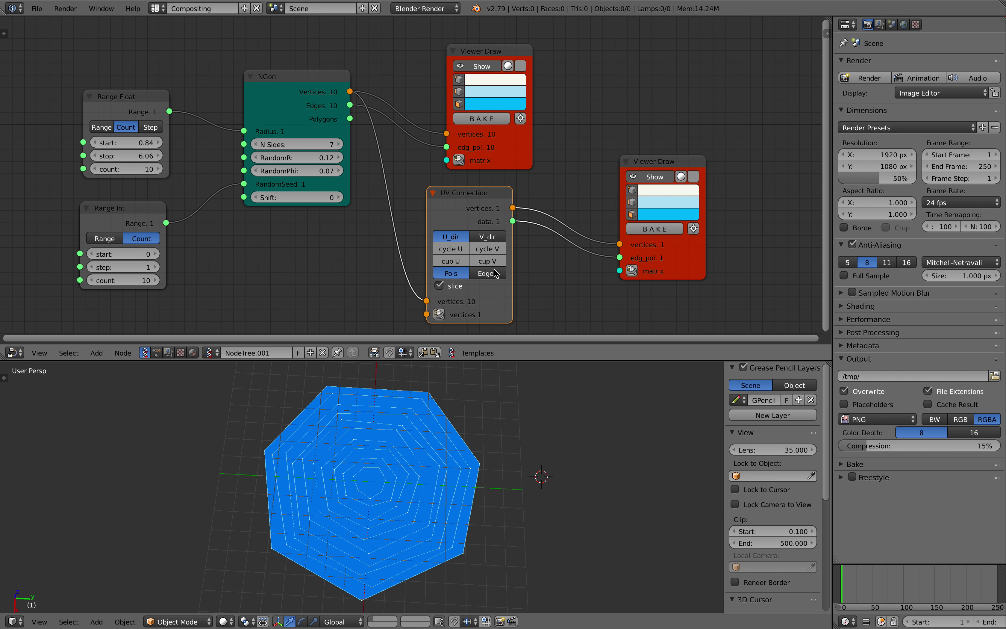
# Set the UV Connection node to V_dir and Edges output so it draws the web's radial threads
pyautogui.click(489, 237)
pyautogui.click(482, 274)
pyautogui.moveTo(459, 416); pyautogui.dragTo(426, 496, button='middle')
pyautogui.scroll(1, 434, 491)
pyautogui.scroll(-2, 471, 431)
# Rearrange both Viewer Draw nodes and save the file
pyautogui.moveTo(487, 165); pyautogui.dragTo(508, 143)
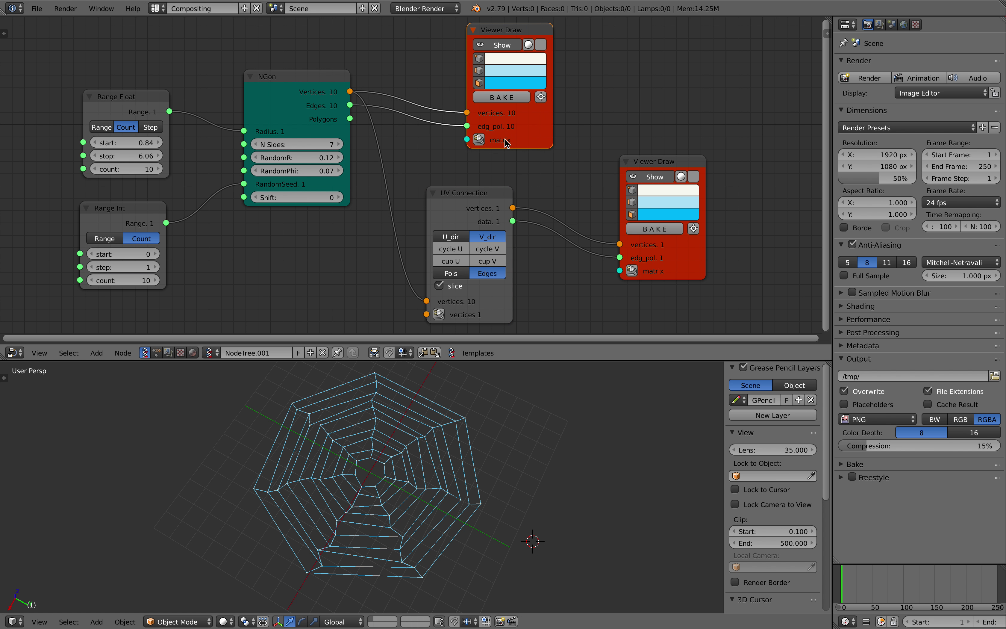
pyautogui.moveTo(504, 139); pyautogui.dragTo(510, 172, button='middle')
pyautogui.hotkey('ctrl', 's')
pyautogui.click(516, 181)
pyautogui.moveTo(654, 195); pyautogui.dragTo(618, 206)
pyautogui.moveTo(459, 184); pyautogui.dragTo(496, 170, button='middle')
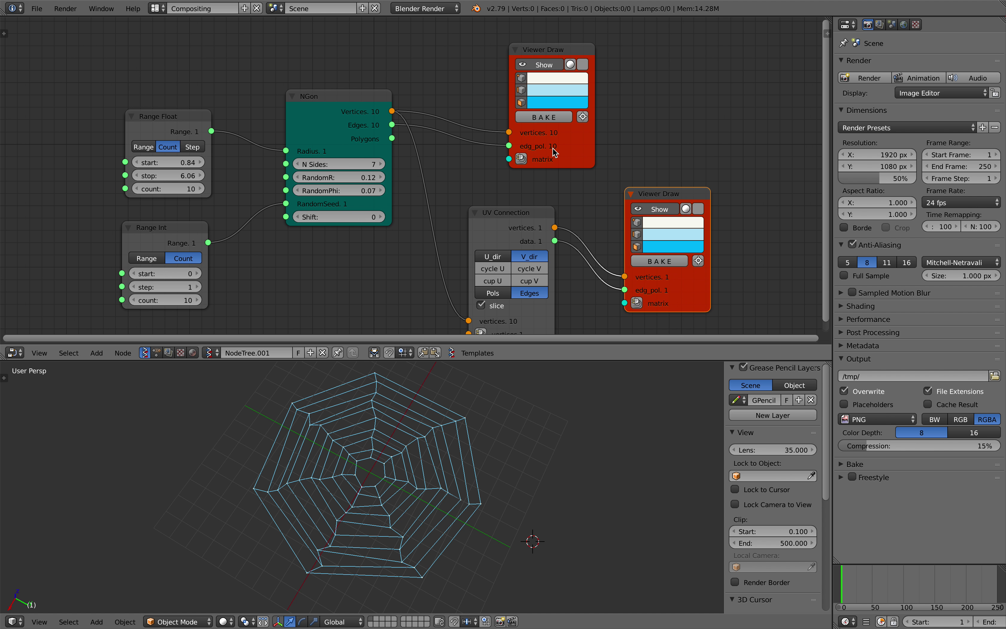
pyautogui.moveTo(553, 147); pyautogui.dragTo(571, 139)
# Sketch anchor threads outward from the web's corners with the grease pencil, and delete the sketch layer
pyautogui.moveTo(382, 434)
pyautogui.mouseDown(button='middle')
pyautogui.moveTo(321, 461)
pyautogui.moveTo(390, 423)
pyautogui.mouseUp(button='middle')
pyautogui.moveTo(370, 381); pyautogui.dragTo(272, 489, button='middle')
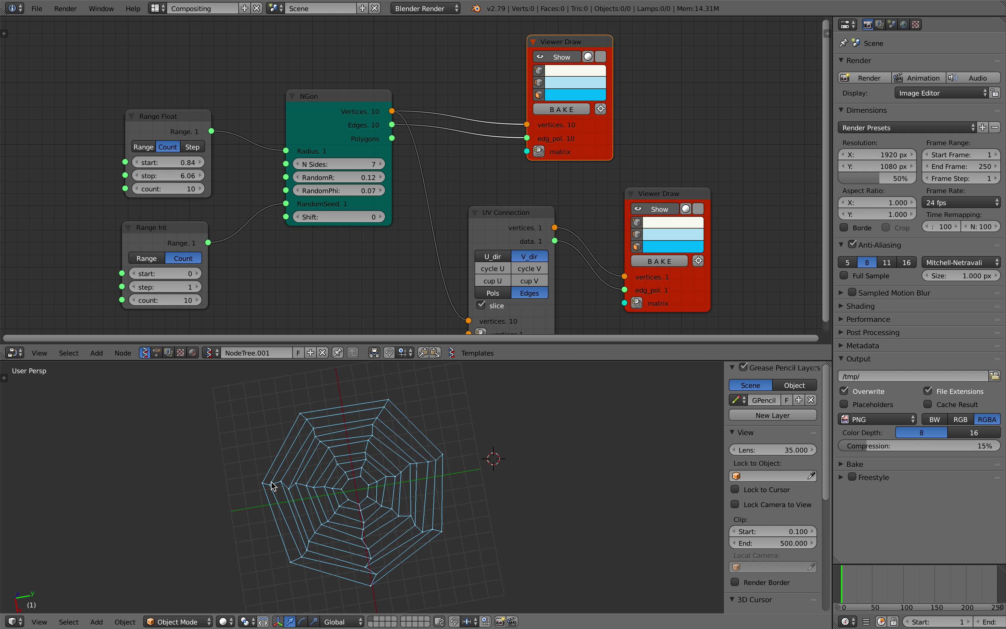
pyautogui.moveTo(262, 483); pyautogui.dragTo(233, 477)
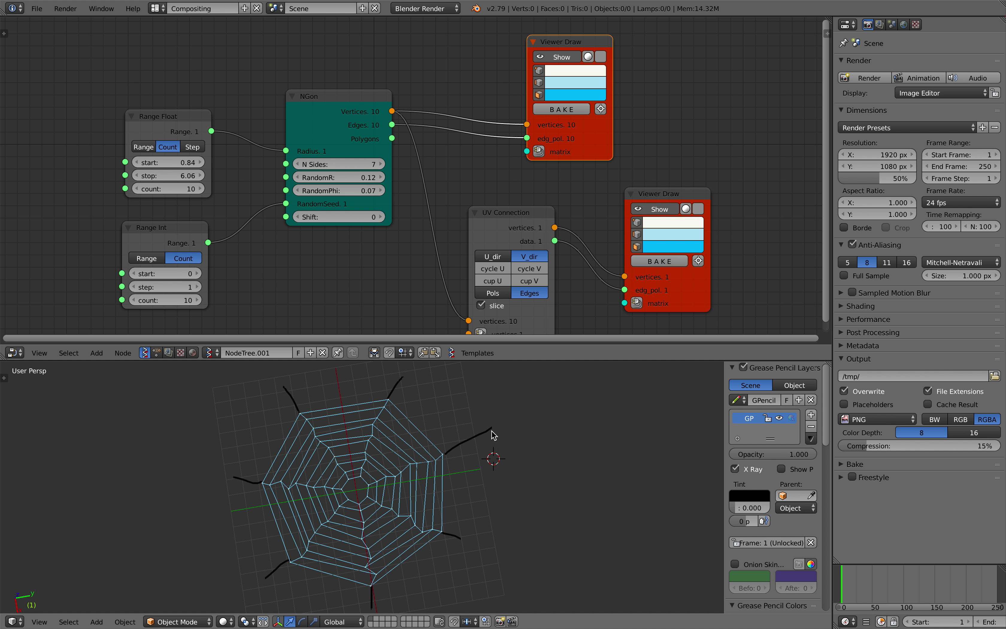
pyautogui.click(811, 427)
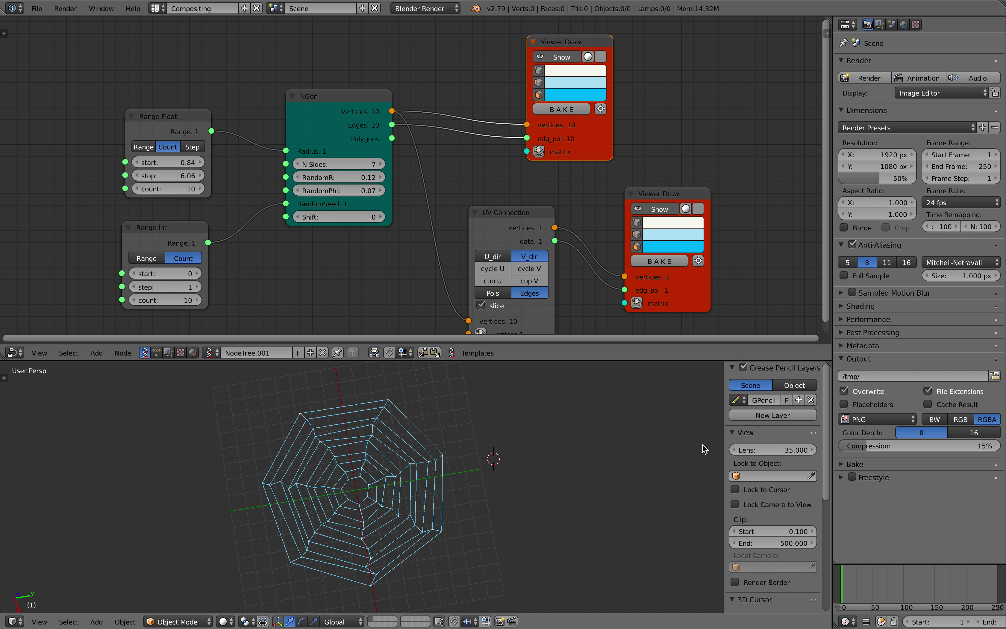
# Save the file and move the first Viewer Draw node farther from the NGon to make room
pyautogui.moveTo(520, 464); pyautogui.dragTo(484, 470, button='middle')
pyautogui.hotkey('ctrl', 's')
pyautogui.click(485, 471)
pyautogui.moveTo(514, 163); pyautogui.dragTo(501, 175, button='middle')
pyautogui.moveTo(582, 153); pyautogui.dragTo(676, 126)
# Try a List Slice node between the NGon's edges and the first Viewer Draw, with level 1 and stop 3
pyautogui.hotkey('alt', 'space')
pyautogui.write('list sli')
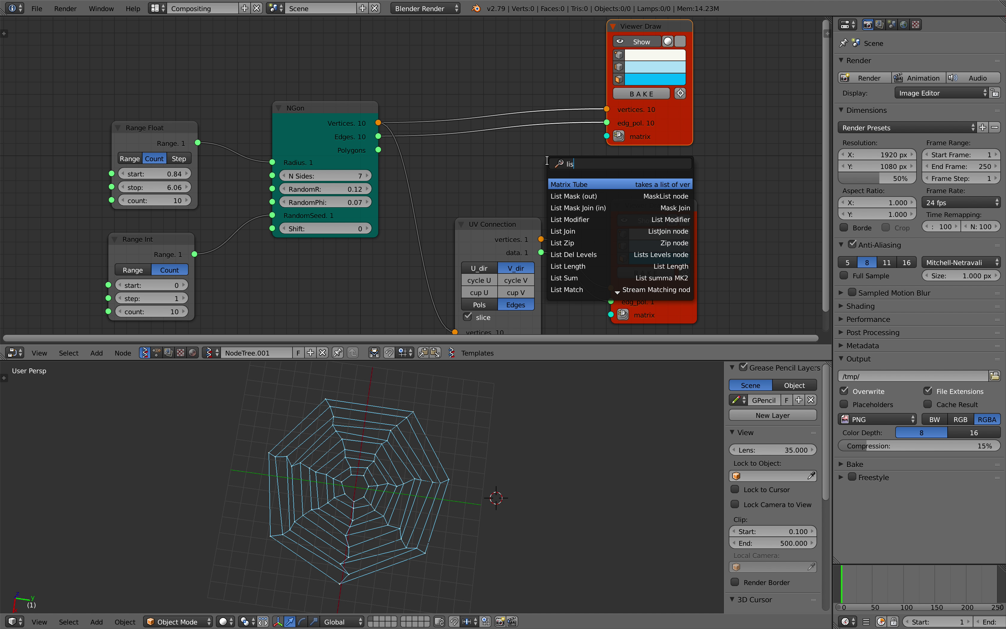
pyautogui.press('Return')
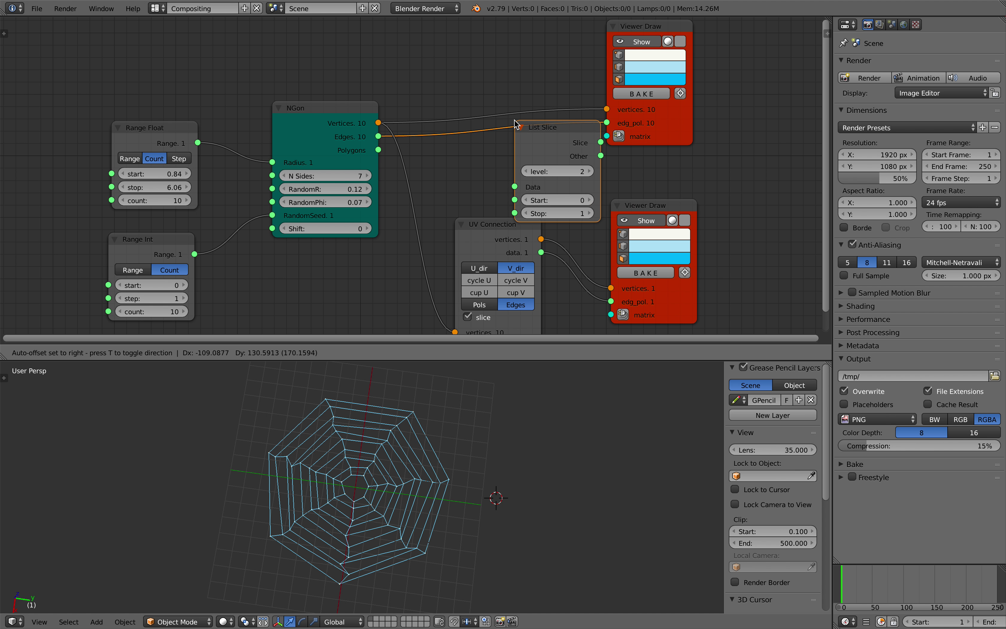
pyautogui.click(462, 111)
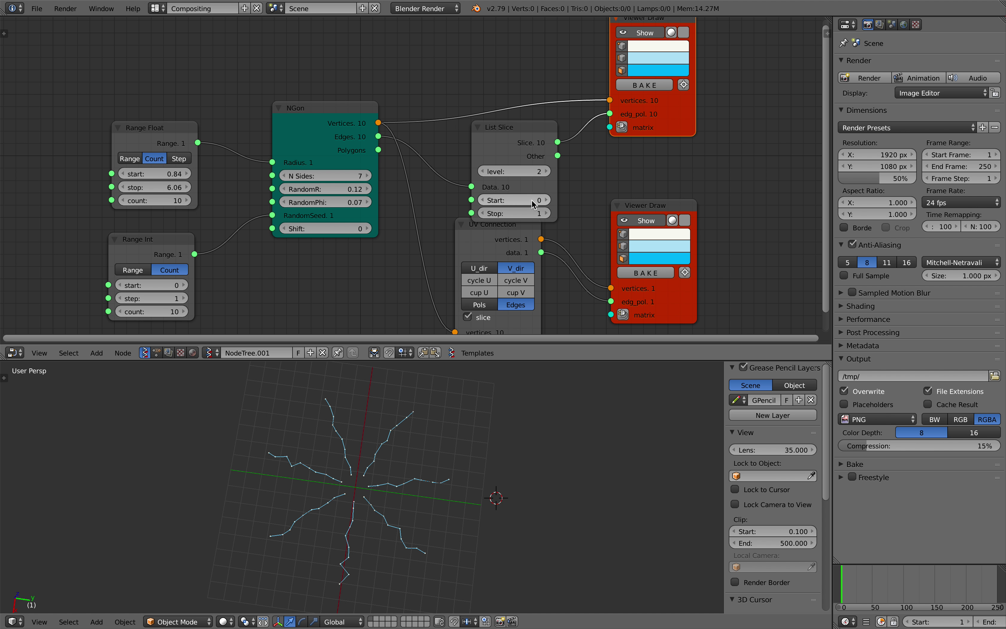
pyautogui.click(546, 213)
pyautogui.click(485, 171)
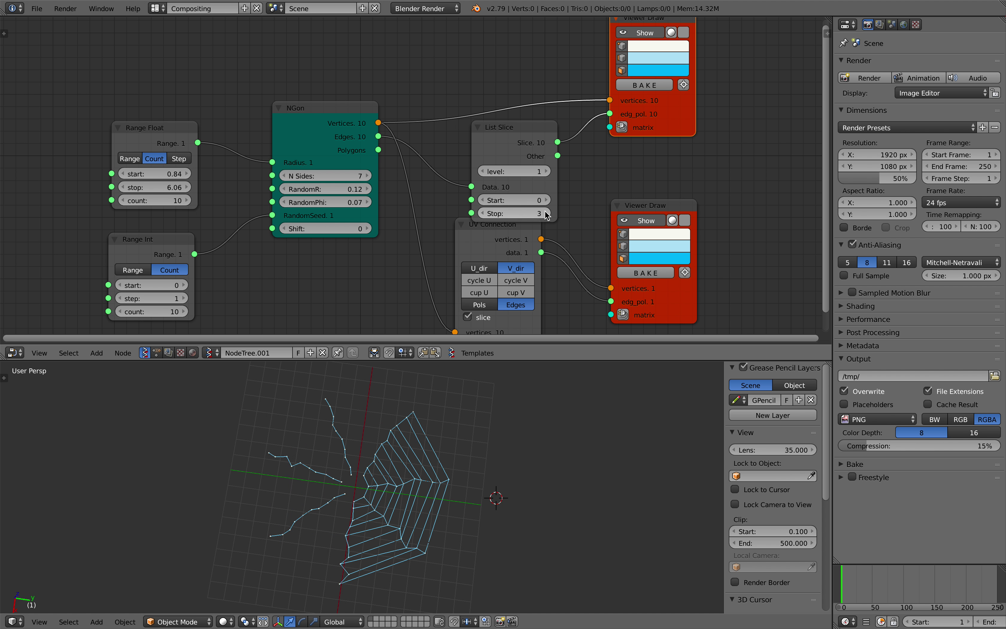
pyautogui.moveTo(516, 213); pyautogui.dragTo(539, 213)
# Try slicing the NGon's vertices with stop 2 instead, and delete the List Slice node, reconnecting the vertices directly to the Viewer Draw
pyautogui.moveTo(379, 137); pyautogui.dragTo(610, 114)
pyautogui.moveTo(522, 138); pyautogui.dragTo(503, 71)
pyautogui.click(516, 126)
pyautogui.click(521, 125)
pyautogui.click(521, 126)
pyautogui.click(522, 127)
pyautogui.click(522, 128)
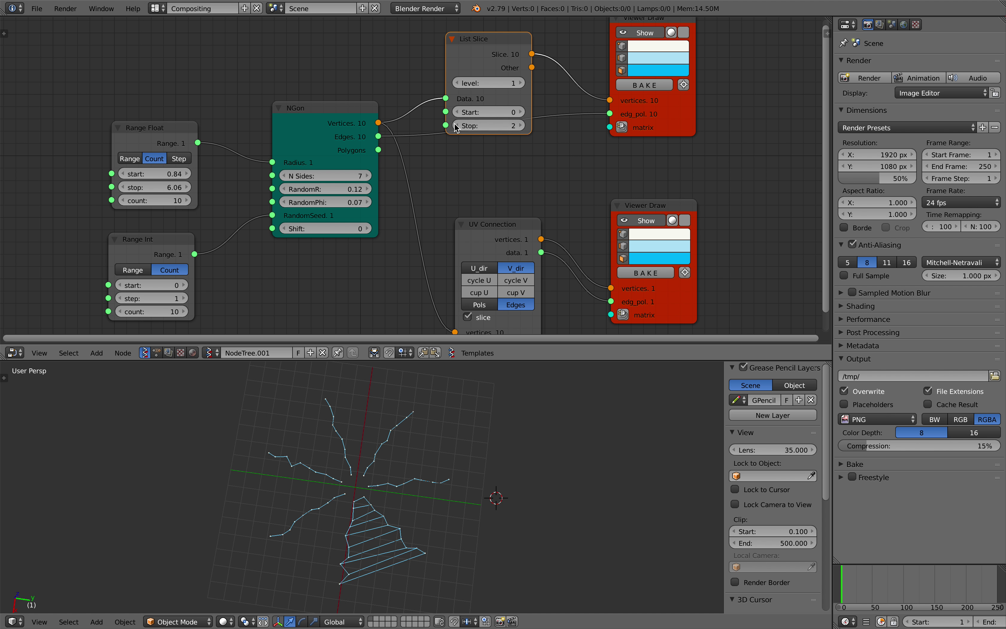
pyautogui.press('x')
pyautogui.moveTo(375, 123); pyautogui.dragTo(609, 99)
# Insert a Mesh Join node between the NGon's vertices and edges and the first Viewer Draw, and save over the file
pyautogui.moveTo(662, 110); pyautogui.dragTo(706, 115)
pyautogui.hotkey('shift', 'a')
pyautogui.click(540, 94)
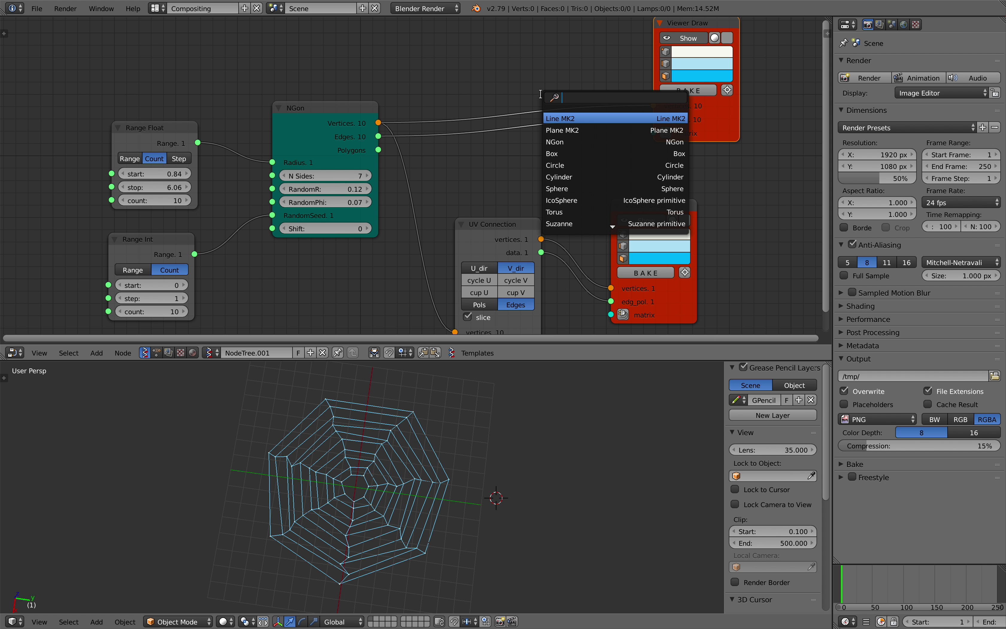
pyautogui.write('mesh j')
pyautogui.press('Return')
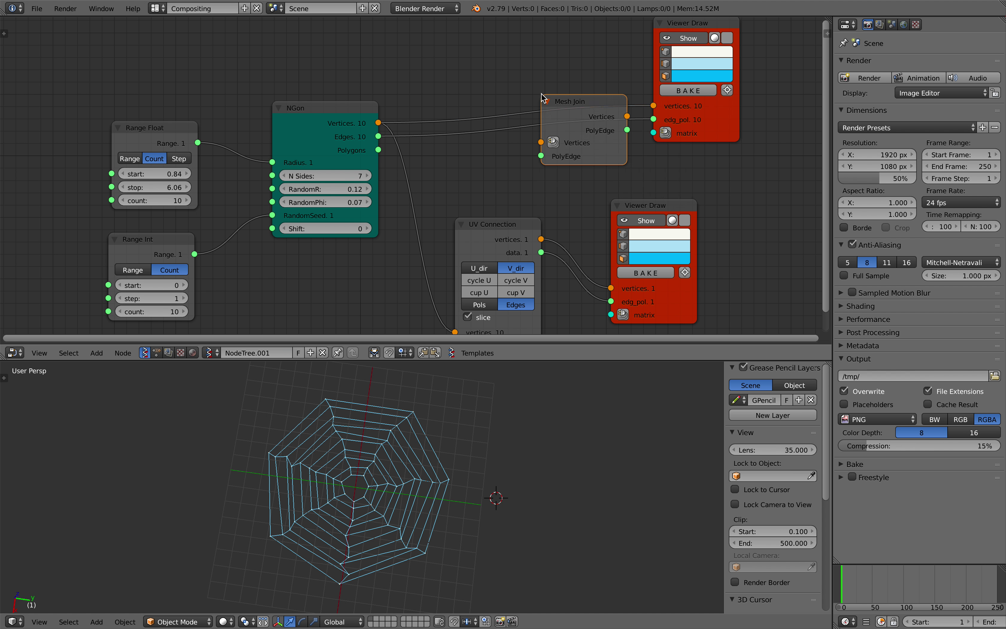
pyautogui.click(468, 68)
pyautogui.moveTo(378, 136); pyautogui.dragTo(468, 126)
pyautogui.moveTo(552, 99); pyautogui.dragTo(559, 103)
pyautogui.moveTo(651, 122); pyautogui.dragTo(653, 120)
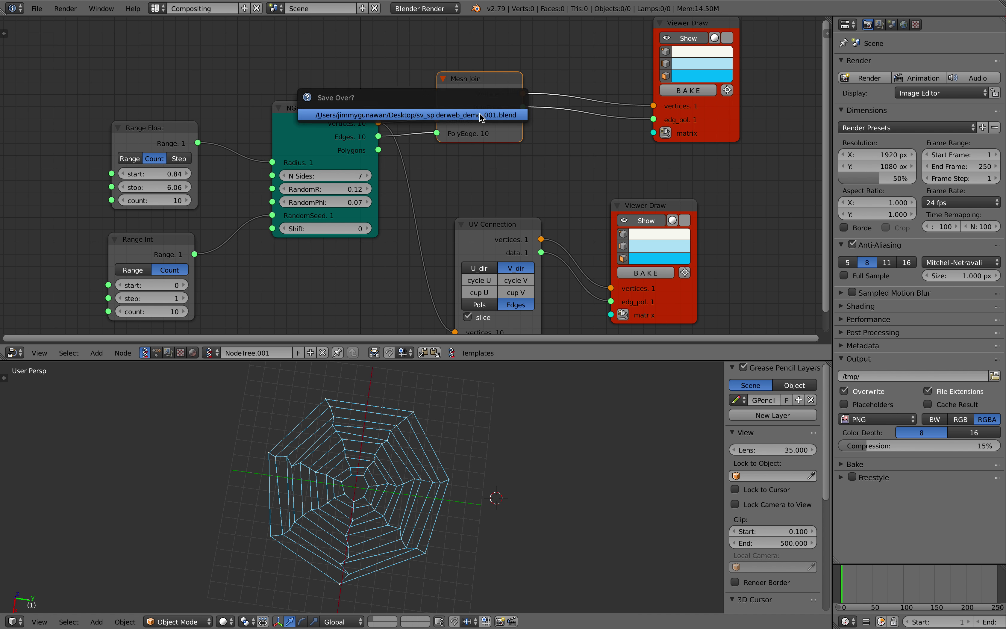
pyautogui.moveTo(636, 90); pyautogui.dragTo(481, 110, button='middle')
# Insert a List Slice node between the Mesh Join's vertices and the first Viewer Draw, with level 1 and stop 58
pyautogui.hotkey('shift', 'a')
pyautogui.click(432, 97)
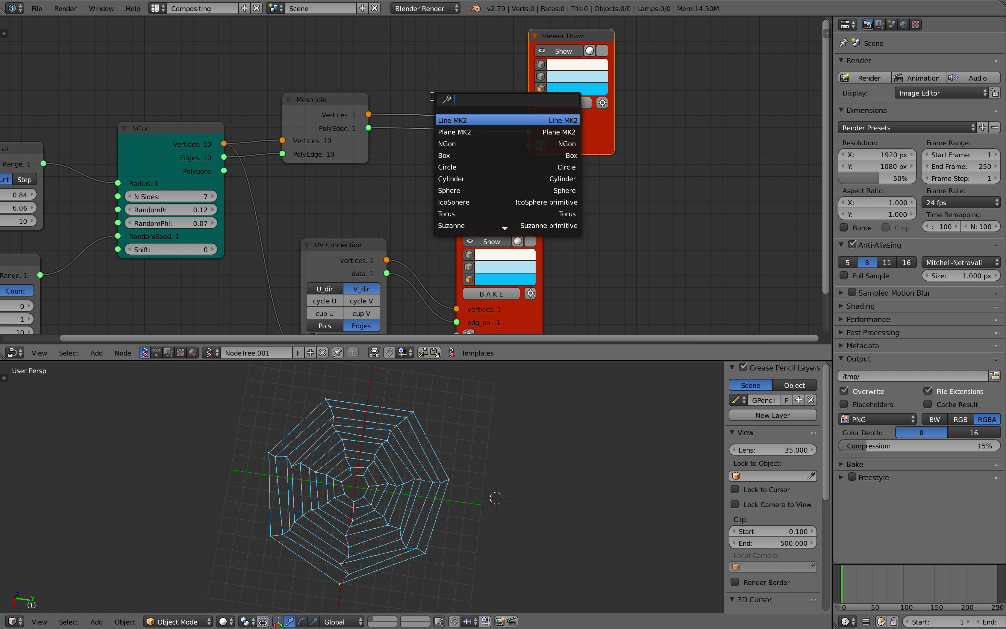
pyautogui.write('sli')
pyautogui.press('Return')
pyautogui.click(420, 69)
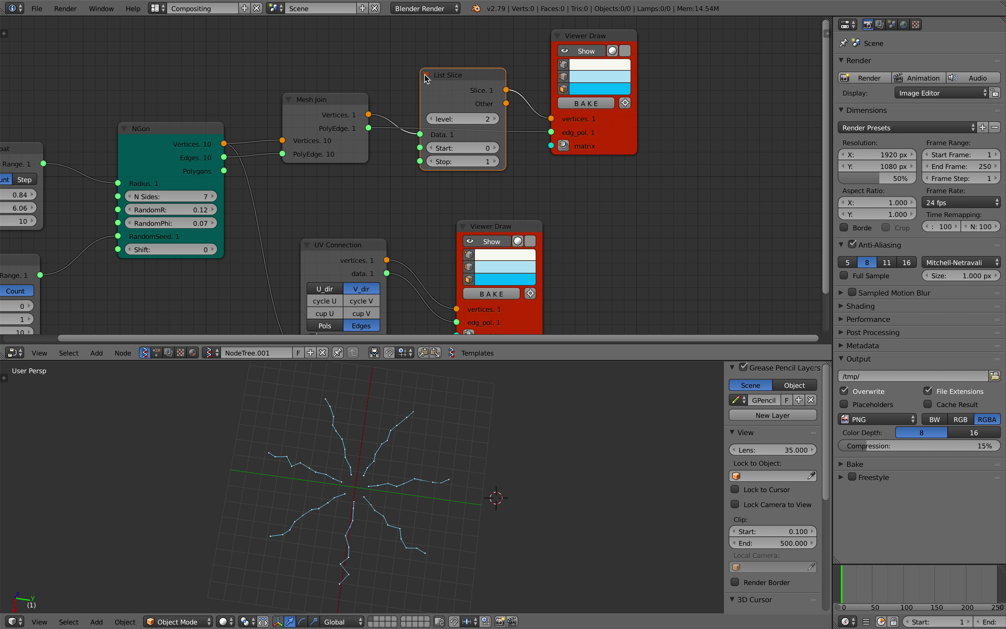
pyautogui.click(495, 161)
pyautogui.moveTo(457, 162); pyautogui.dragTo(545, 162)
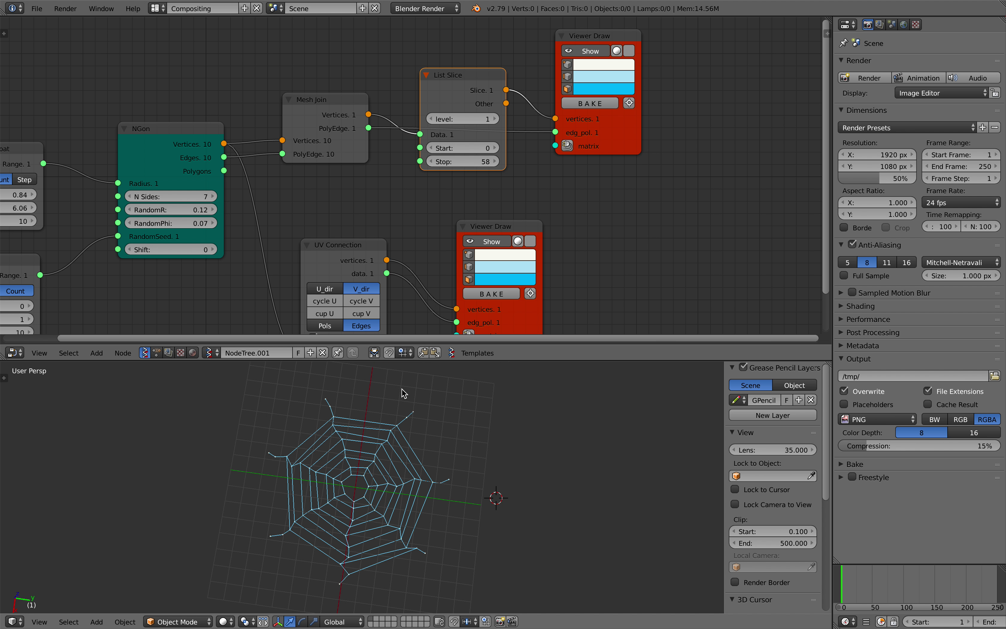
# Lower the List Slice's stop to 56 and save the file
pyautogui.scroll(2, 404, 393)
pyautogui.moveTo(432, 167); pyautogui.dragTo(439, 142, button='middle')
pyautogui.moveTo(443, 395); pyautogui.dragTo(318, 442, button='middle')
pyautogui.moveTo(384, 445); pyautogui.dragTo(331, 414, button='middle')
pyautogui.moveTo(147, 225); pyautogui.dragTo(364, 216, button='middle')
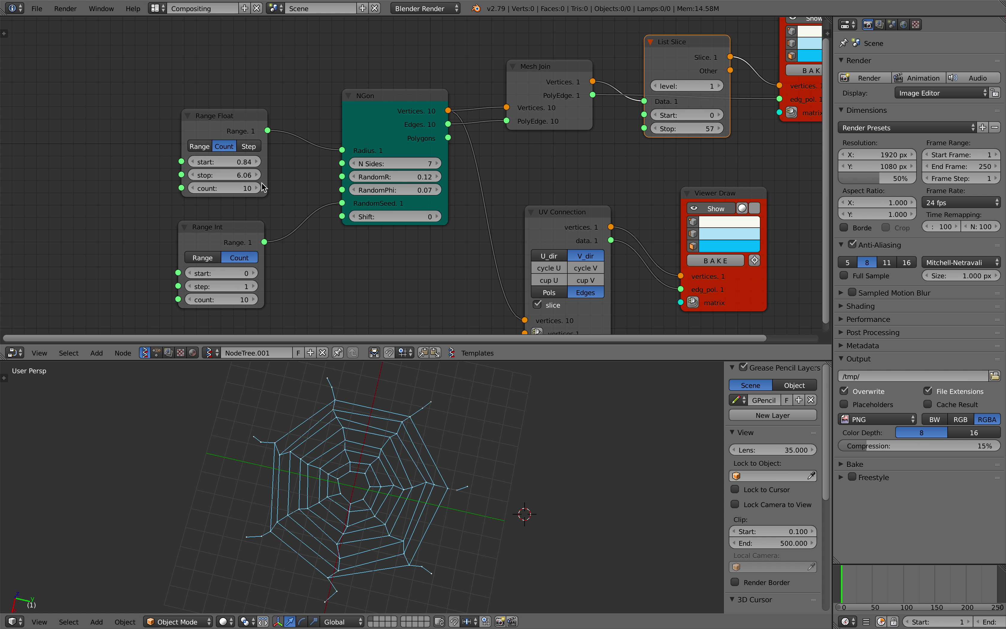
pyautogui.moveTo(230, 187); pyautogui.dragTo(165, 175, button='middle')
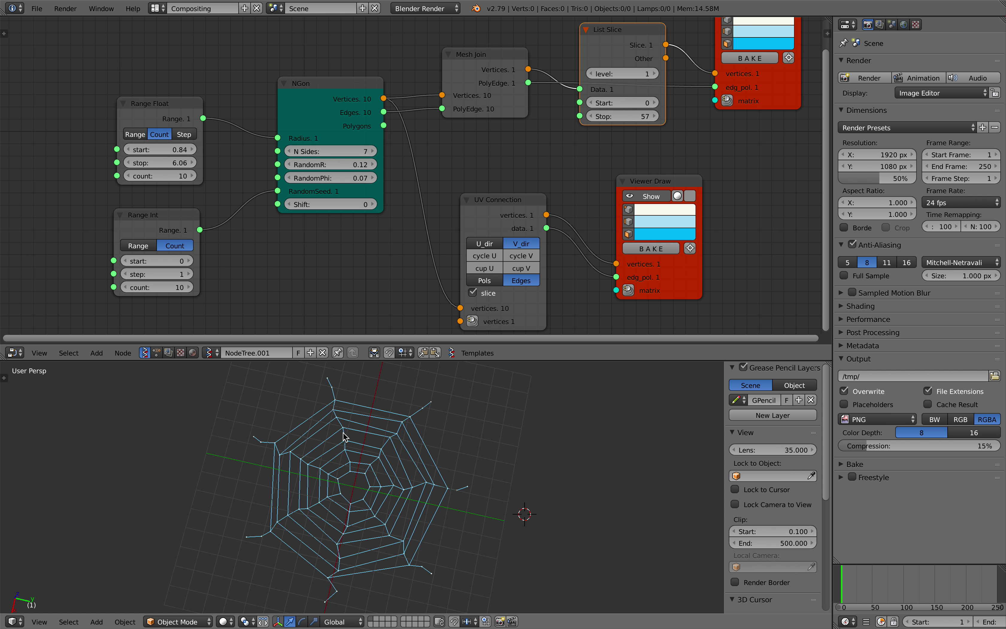
pyautogui.moveTo(326, 489); pyautogui.dragTo(353, 533, button='middle')
pyautogui.moveTo(379, 223); pyautogui.dragTo(358, 212, button='middle')
pyautogui.hotkey('ctrl', 's')
pyautogui.click(483, 166)
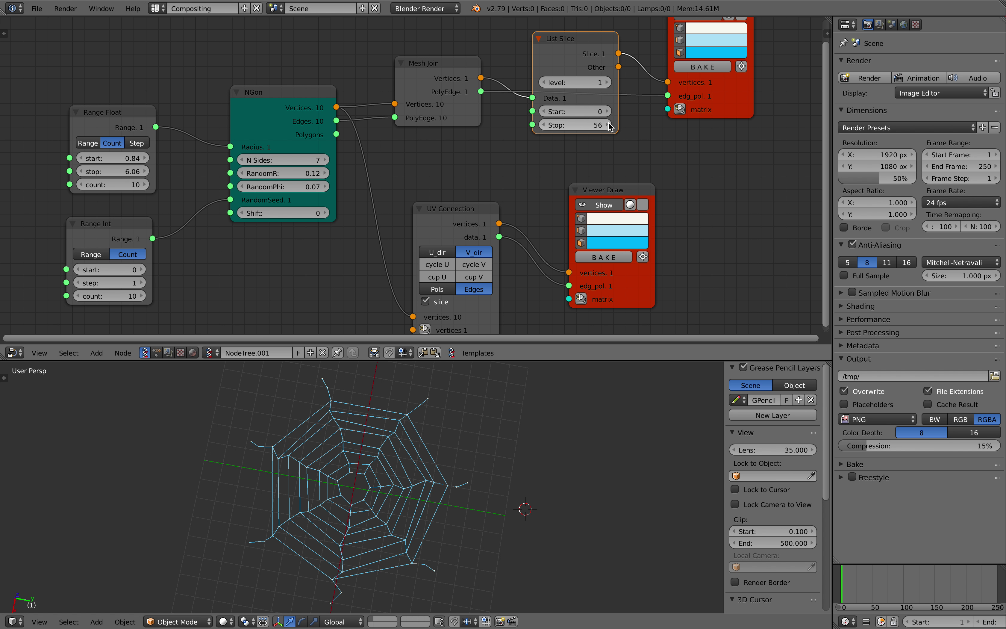
# Reposition the UV Connection node and move its Viewer Draw slightly farther from it
pyautogui.moveTo(485, 495); pyautogui.dragTo(424, 534, button='middle')
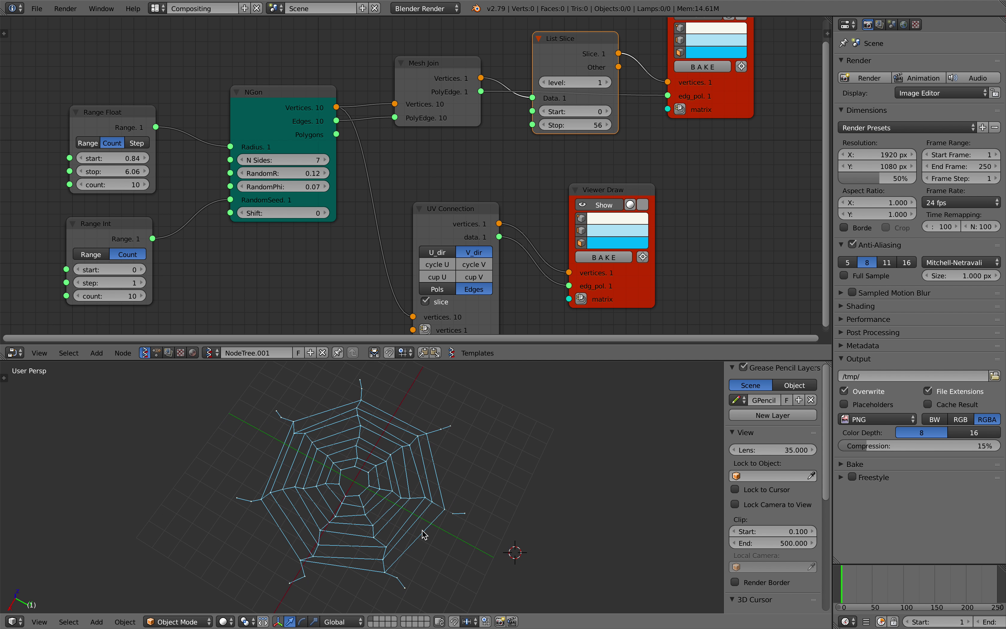
pyautogui.moveTo(522, 315); pyautogui.dragTo(420, 283, button='middle')
pyautogui.moveTo(380, 194); pyautogui.dragTo(393, 180)
pyautogui.moveTo(491, 160); pyautogui.dragTo(516, 163)
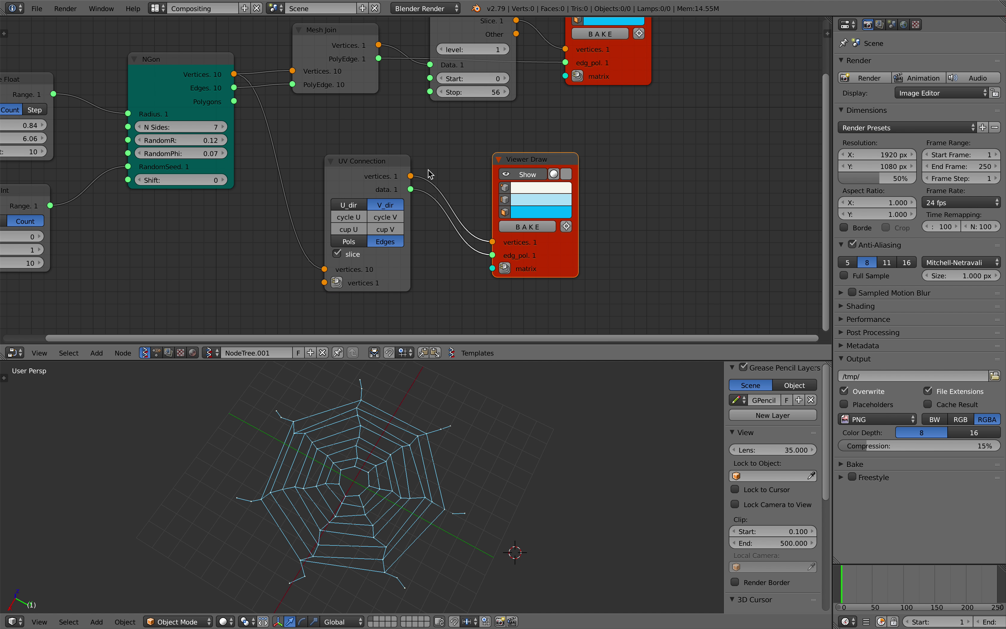
# Try a List Slice stop of 57 and set it back to 56
pyautogui.moveTo(435, 373); pyautogui.dragTo(398, 463, button='middle')
pyautogui.scroll(2, 456, 498)
pyautogui.scroll(-1, 462, 471)
pyautogui.moveTo(460, 470); pyautogui.dragTo(464, 473, button='middle')
pyautogui.moveTo(484, 175); pyautogui.dragTo(478, 166, button='middle')
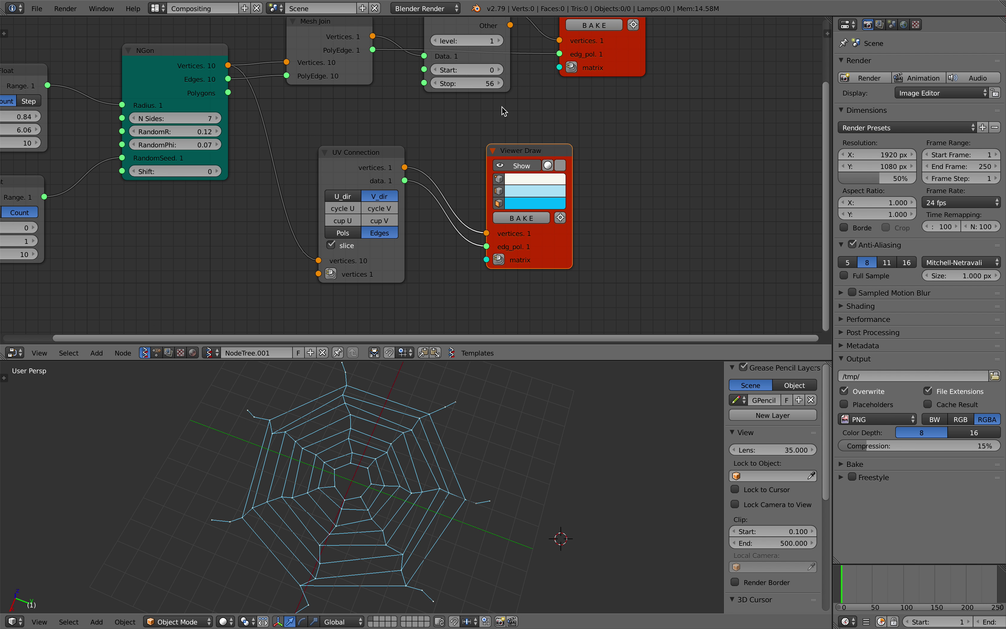
pyautogui.click(500, 82)
pyautogui.click(500, 82)
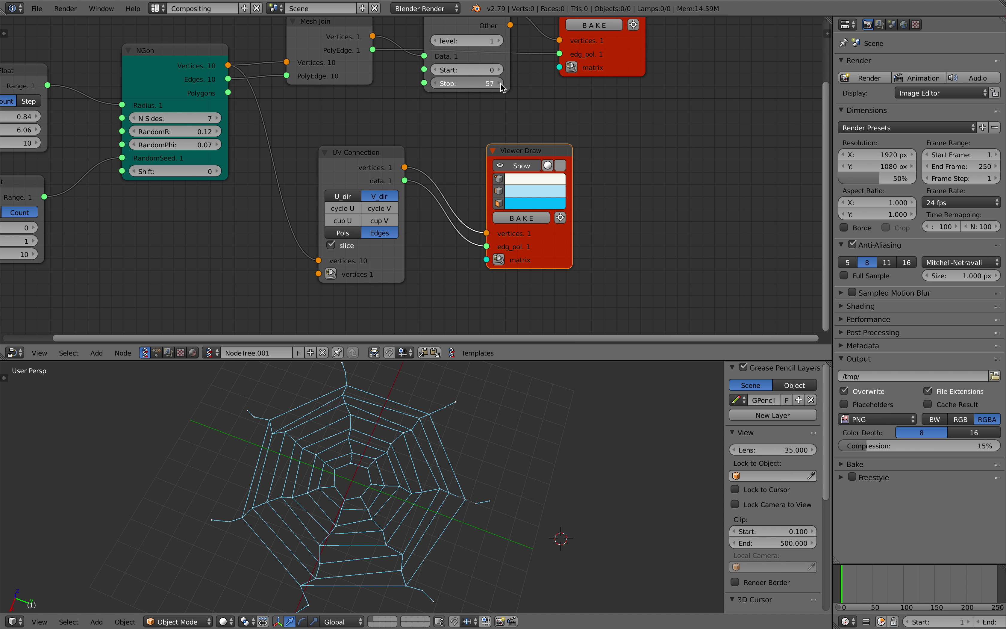
pyautogui.click(433, 84)
pyautogui.click(434, 83)
pyautogui.click(434, 84)
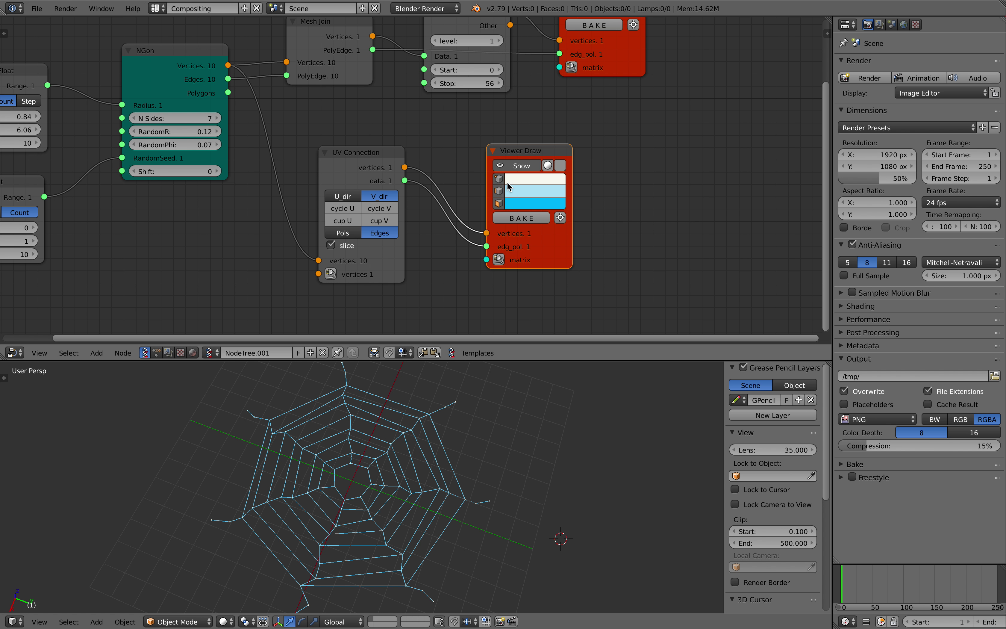
# Set the edge color of the UV Connection's Viewer Draw to yellow-orange to distinguish the radial threads
pyautogui.moveTo(506, 153); pyautogui.dragTo(523, 148)
pyautogui.moveTo(520, 513)
pyautogui.mouseDown(button='middle')
pyautogui.moveTo(492, 518)
pyautogui.moveTo(486, 499)
pyautogui.moveTo(419, 493)
pyautogui.mouseUp(button='middle')
pyautogui.click(478, 512)
pyautogui.scroll(2, 478, 511)
pyautogui.scroll(2, 531, 517)
pyautogui.scroll(-5, 429, 488)
pyautogui.moveTo(412, 472); pyautogui.dragTo(428, 504, button='middle')
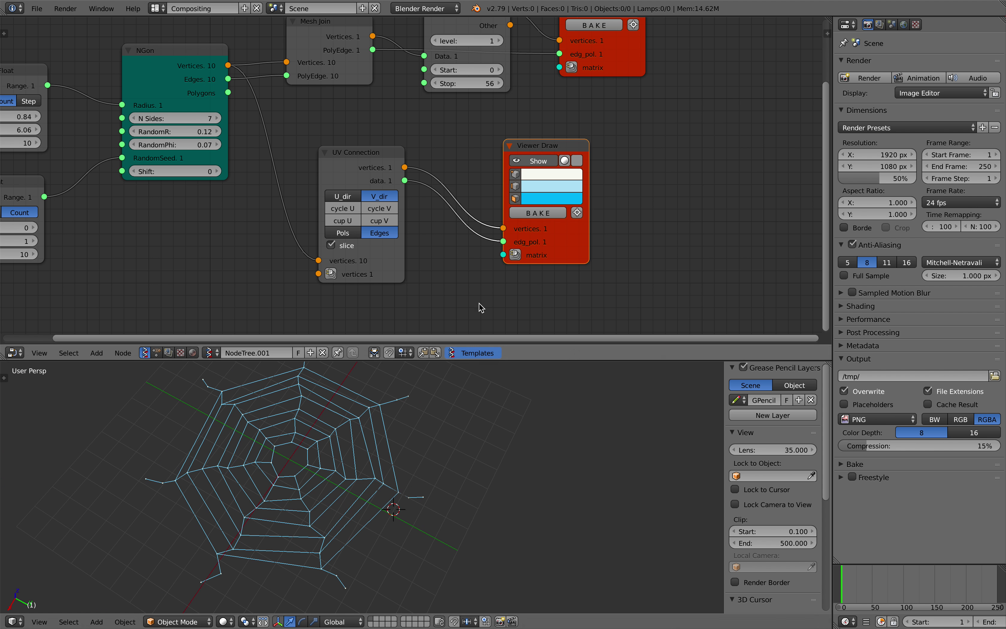
pyautogui.click(536, 186)
pyautogui.moveTo(578, 97); pyautogui.dragTo(540, 105)
pyautogui.scroll(2, 452, 453)
pyautogui.scroll(-2, 519, 468)
pyautogui.keyDown('shift'); pyautogui.moveTo(452, 453); pyautogui.dragTo(381, 466, button='middle'); pyautogui.keyUp('shift')
pyautogui.scroll(-1, 381, 466)
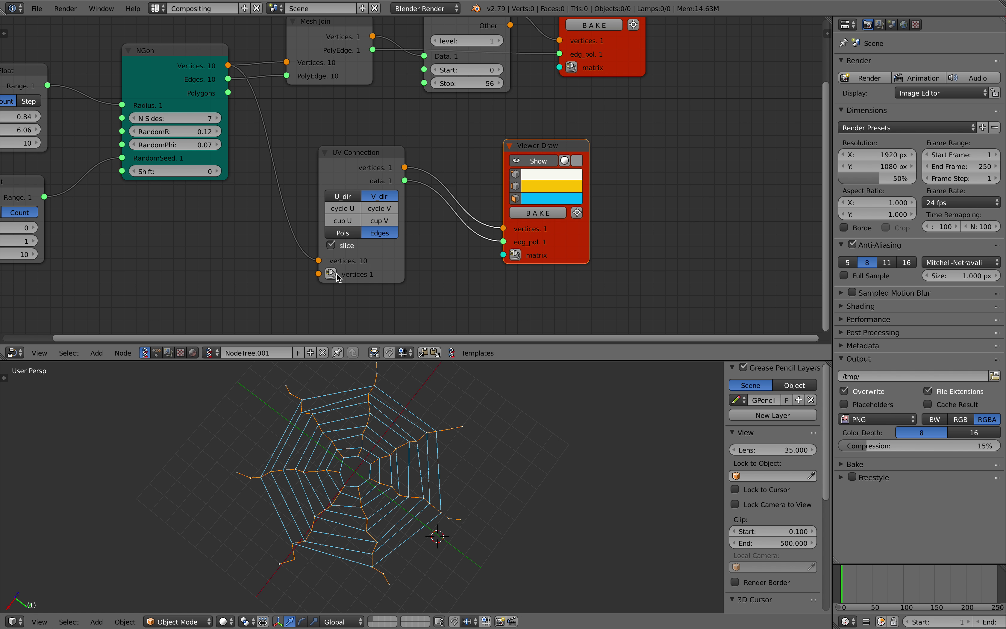
# Set the Range Float's start to 0.46 and stop to 6.24
pyautogui.moveTo(299, 227); pyautogui.dragTo(310, 250, button='middle')
pyautogui.scroll(-1, 298, 220)
pyautogui.moveTo(288, 195); pyautogui.dragTo(321, 186, button='middle')
pyautogui.moveTo(153, 158); pyautogui.dragTo(192, 159, button='middle')
pyautogui.moveTo(126, 139)
pyautogui.mouseDown()
pyautogui.moveTo(100, 138)
pyautogui.moveTo(142, 149)
pyautogui.mouseUp()
pyautogui.moveTo(442, 491); pyautogui.dragTo(417, 401, button='middle')
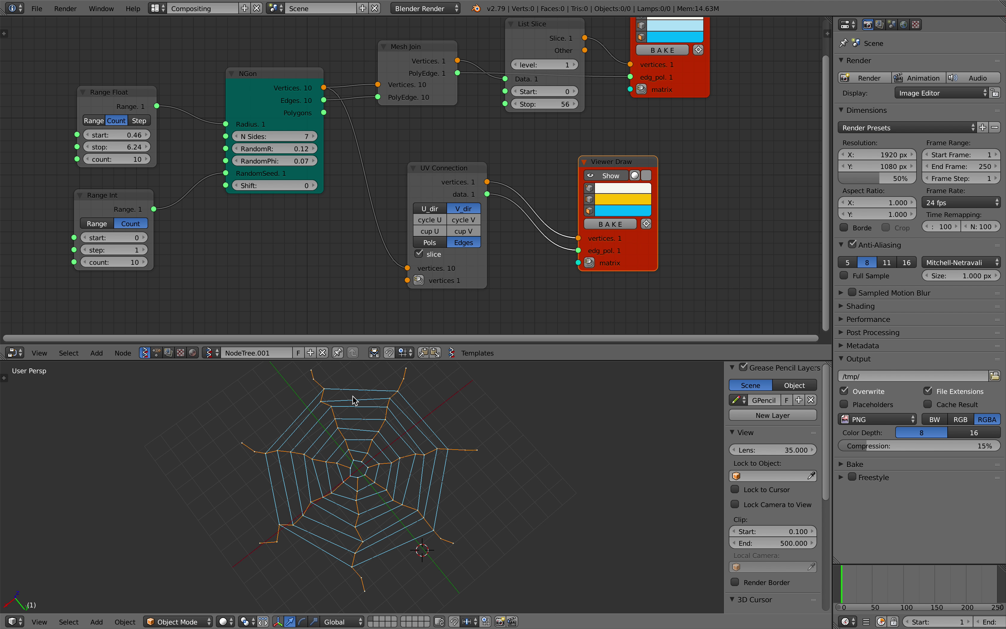
pyautogui.moveTo(420, 444); pyautogui.dragTo(441, 415, button='middle')
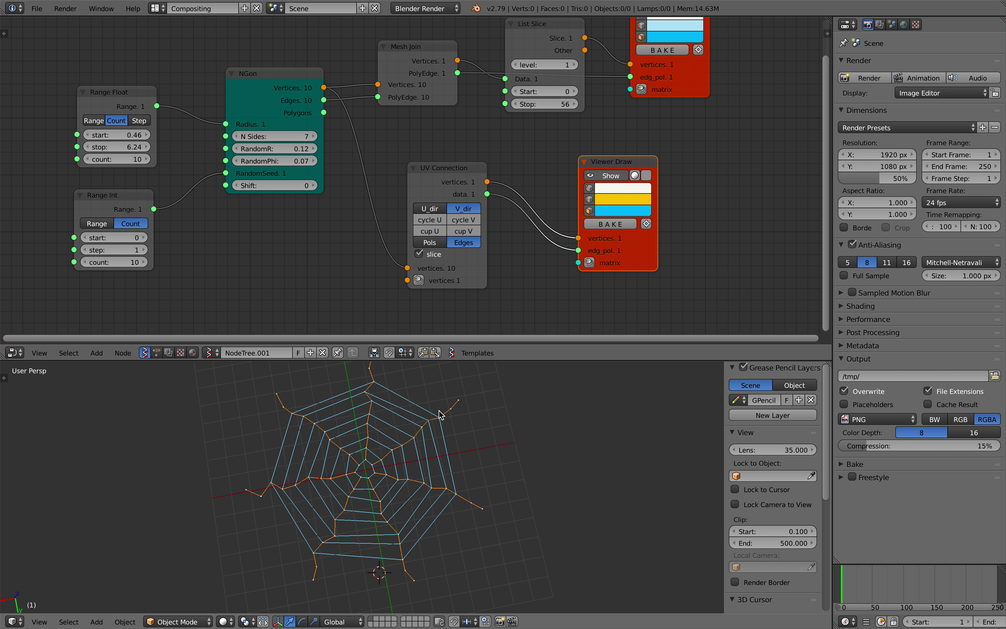
pyautogui.scroll(2, 394, 460)
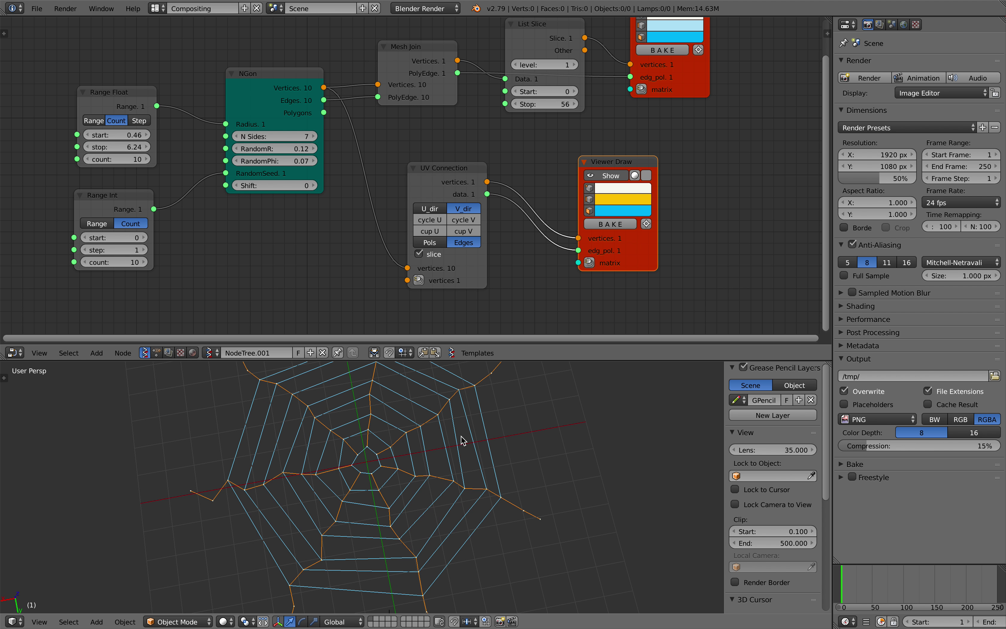
pyautogui.moveTo(457, 447); pyautogui.dragTo(491, 442, button='middle')
pyautogui.scroll(-2, 397, 463)
pyautogui.moveTo(396, 462)
pyautogui.mouseDown(button='middle')
pyautogui.moveTo(393, 450)
pyautogui.moveTo(413, 469)
pyautogui.mouseUp(button='middle')
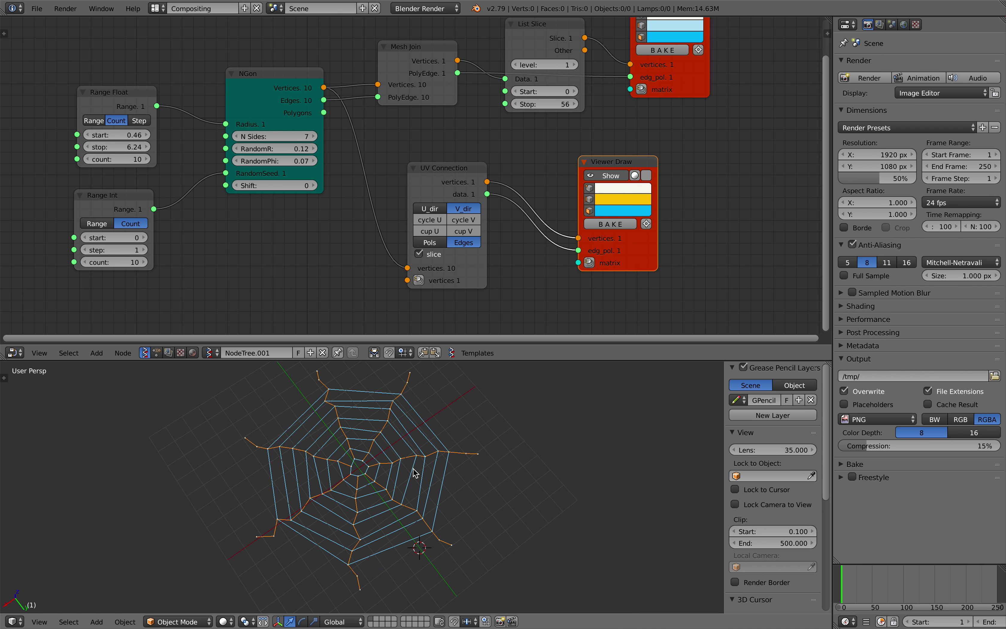
# Reposition the UV Connection and its Viewer Draw, and toggle that viewer's display off and on to compare the threads
pyautogui.moveTo(517, 191); pyautogui.dragTo(420, 217, button='middle')
pyautogui.moveTo(500, 189); pyautogui.dragTo(503, 178)
pyautogui.moveTo(358, 195); pyautogui.dragTo(342, 184)
pyautogui.click(506, 191)
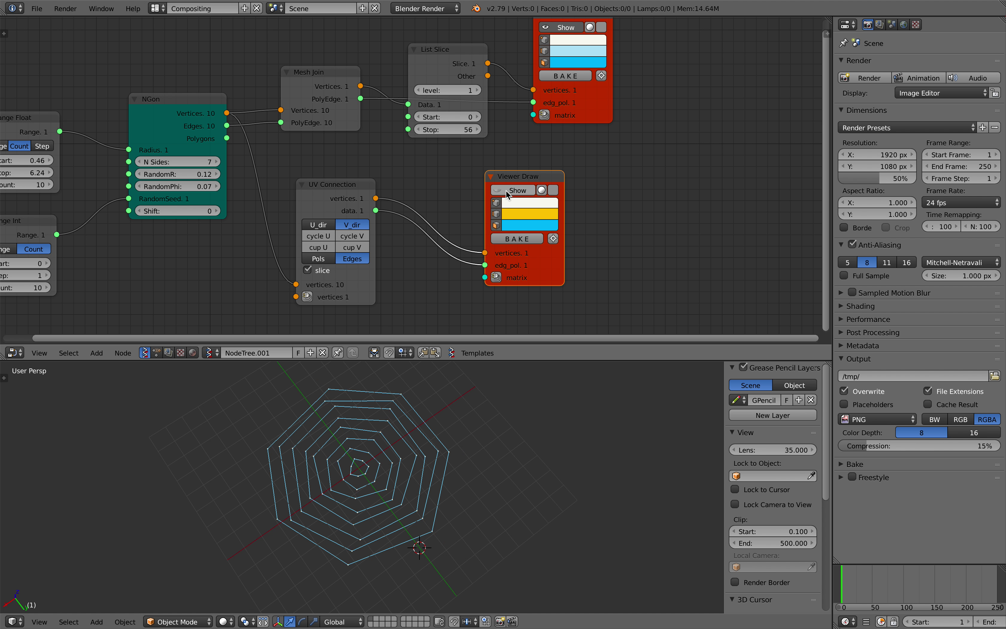
pyautogui.click(505, 191)
pyautogui.click(505, 191)
pyautogui.click(507, 191)
pyautogui.moveTo(506, 191); pyautogui.dragTo(475, 210, button='middle')
# Save the file and move the List Slice and first Viewer Draw nodes apart to make room
pyautogui.hotkey('ctrl', 's')
pyautogui.click(417, 200)
pyautogui.moveTo(550, 129); pyautogui.dragTo(553, 119)
pyautogui.moveTo(434, 402); pyautogui.dragTo(421, 408, button='middle')
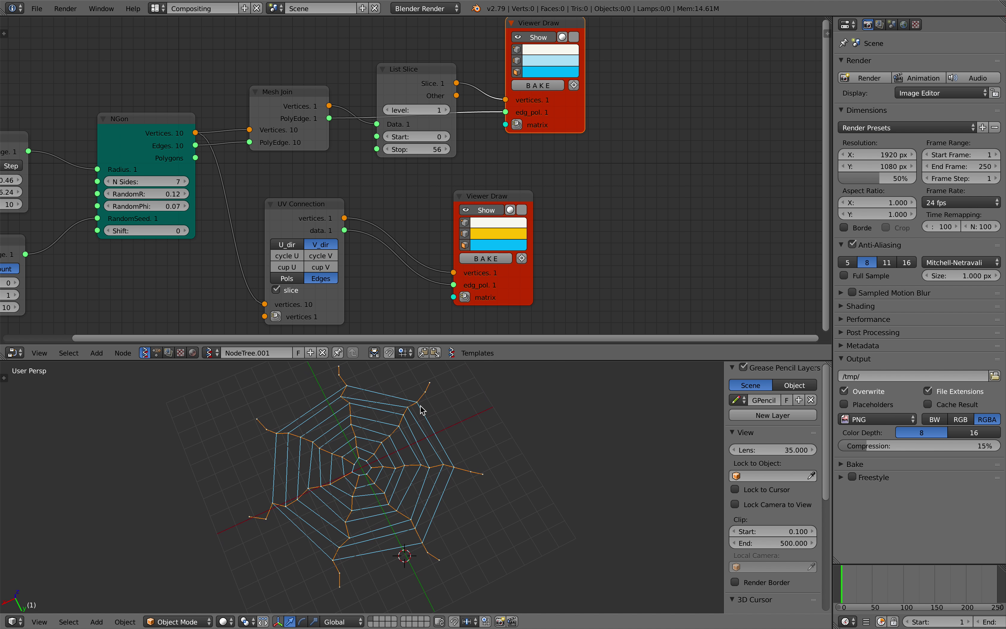
pyautogui.moveTo(400, 269); pyautogui.dragTo(393, 281, button='middle')
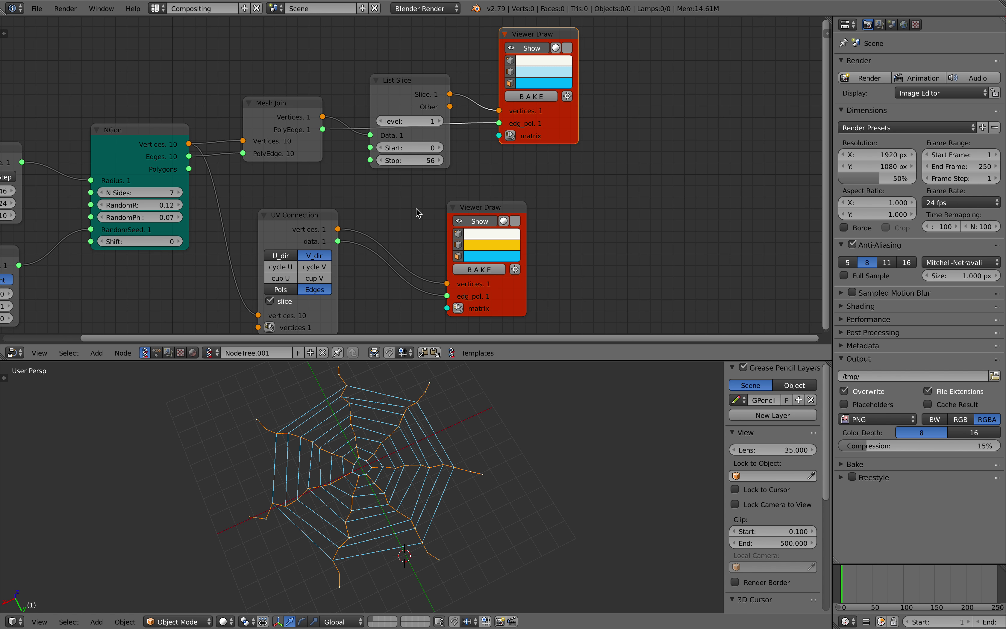
pyautogui.moveTo(412, 116); pyautogui.dragTo(428, 93)
pyautogui.moveTo(520, 117); pyautogui.dragTo(592, 130)
# Insert a Delete Loose node fed by the List Slice's vertices and Mesh Join's PolyEdge, with its outputs going to the first Viewer Draw
pyautogui.press('space')
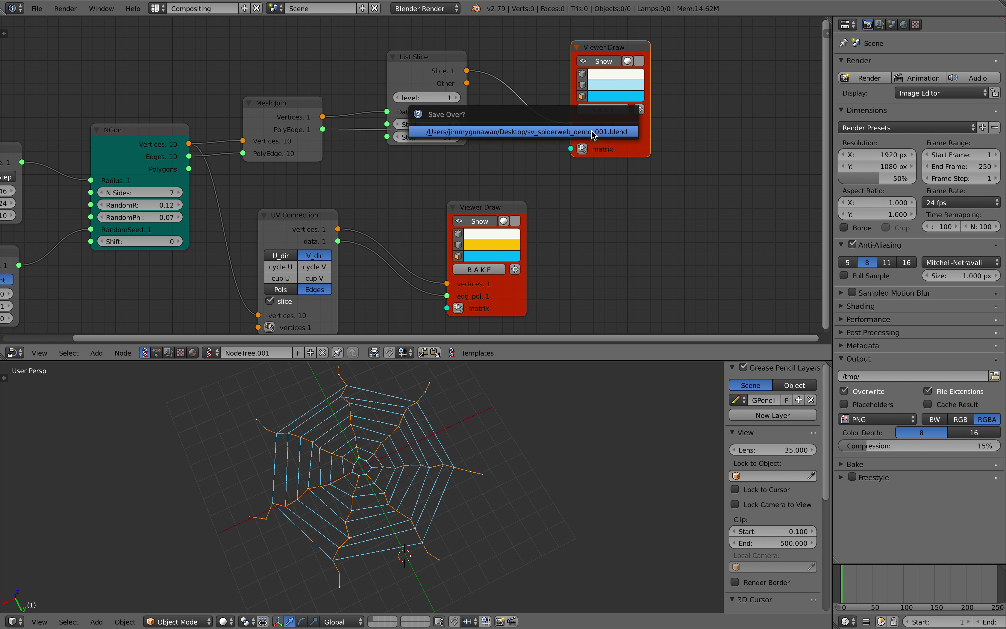
pyautogui.write('delet')
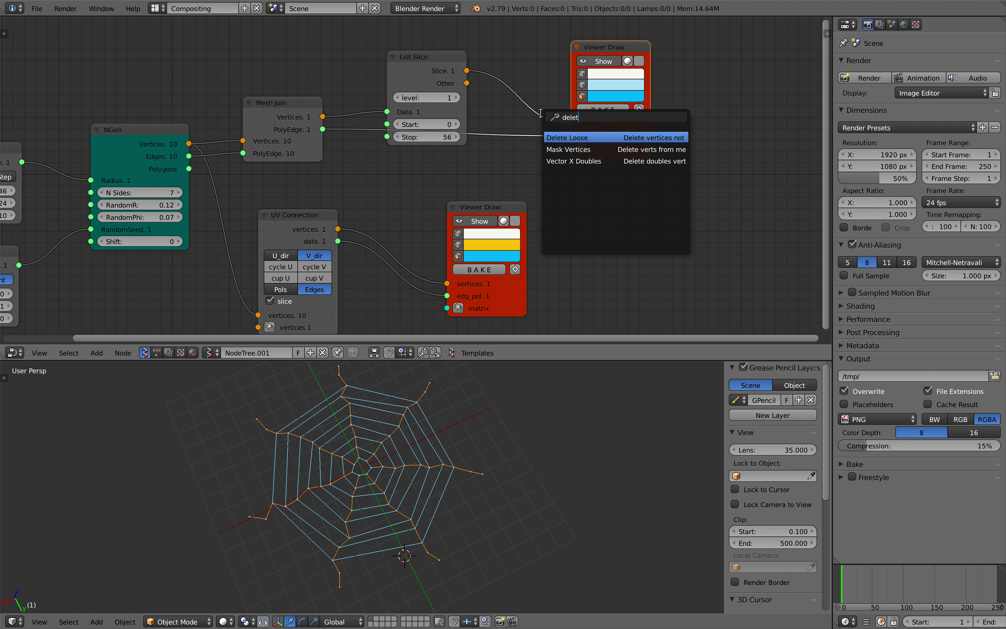
pyautogui.press('Return')
pyautogui.click(532, 71)
pyautogui.moveTo(444, 109); pyautogui.dragTo(443, 88)
pyautogui.moveTo(322, 129); pyautogui.dragTo(531, 127)
pyautogui.moveTo(611, 103); pyautogui.dragTo(655, 134)
pyautogui.moveTo(588, 90); pyautogui.dragTo(551, 106)
pyautogui.moveTo(607, 118); pyautogui.dragTo(464, 145, button='middle')
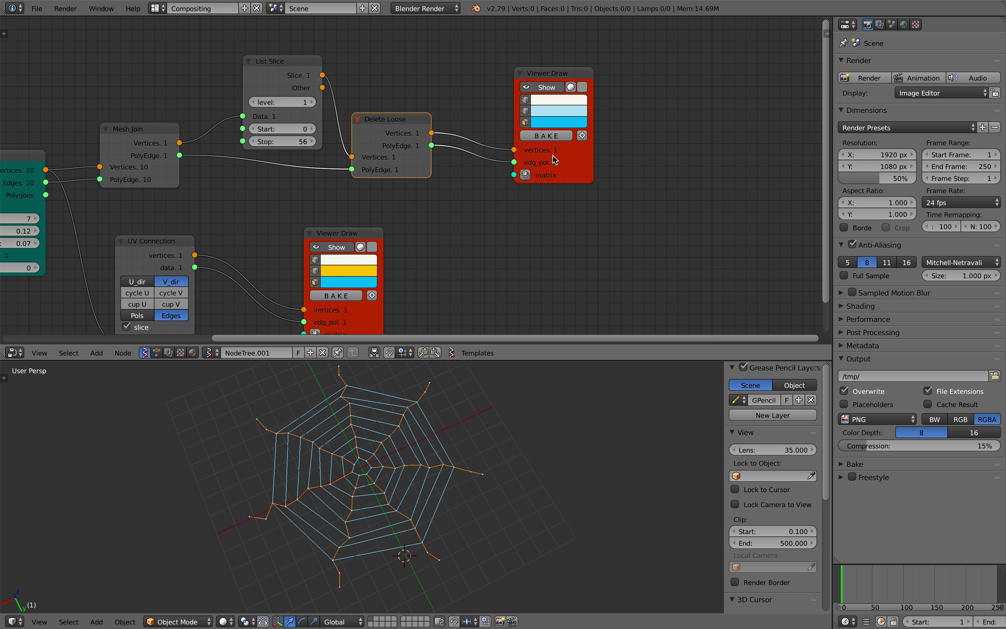
# Move the first Viewer Draw farther away and add a Polygon Boom node between it and the yellow-edged Viewer Draw
pyautogui.moveTo(551, 160); pyautogui.dragTo(633, 127)
pyautogui.hotkey('alt', 'space')
pyautogui.write('polygon')
pyautogui.press('Return')
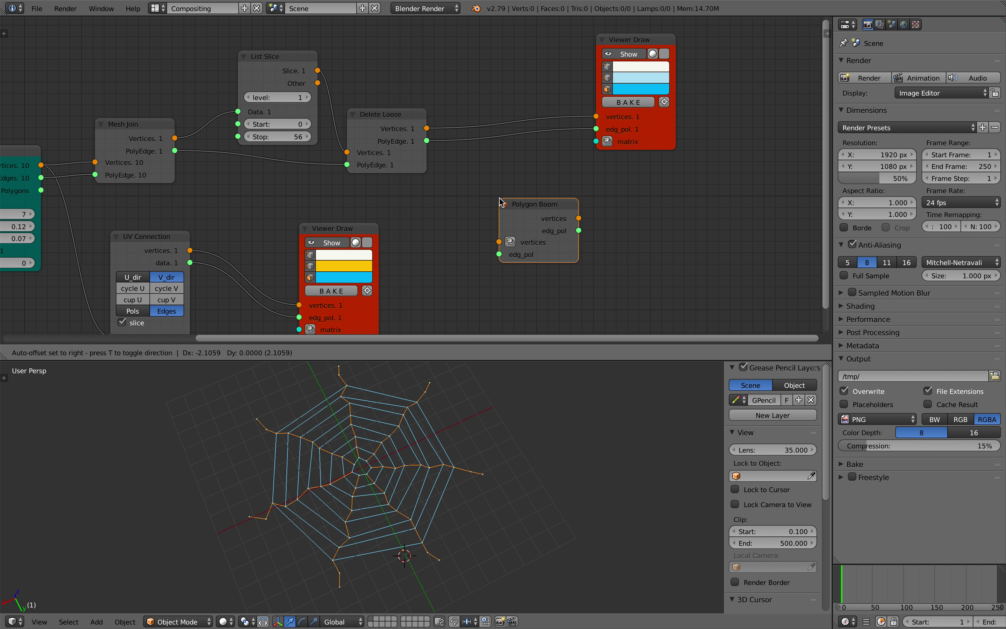
pyautogui.click(501, 203)
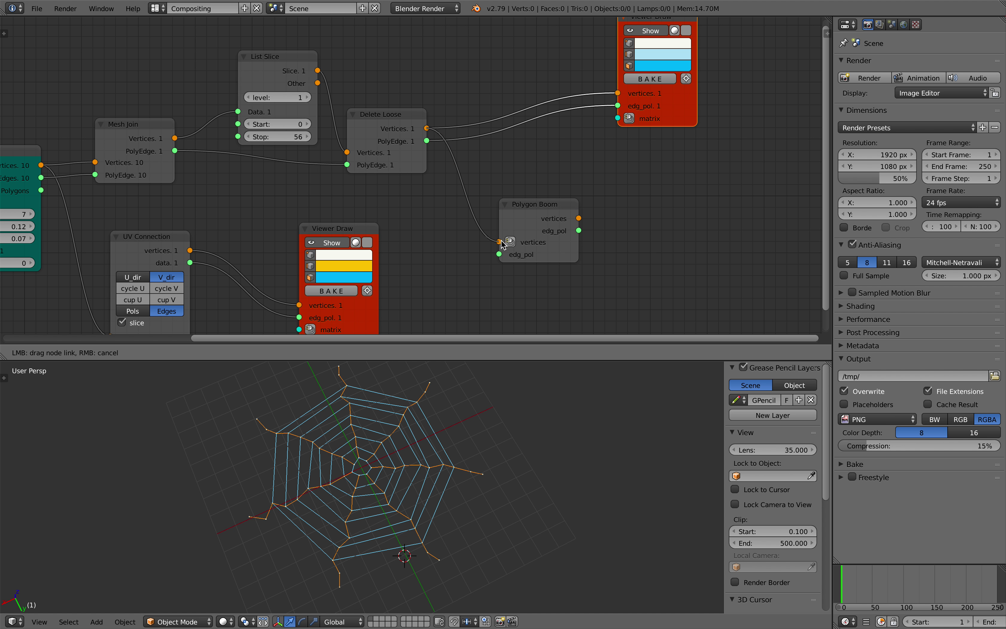
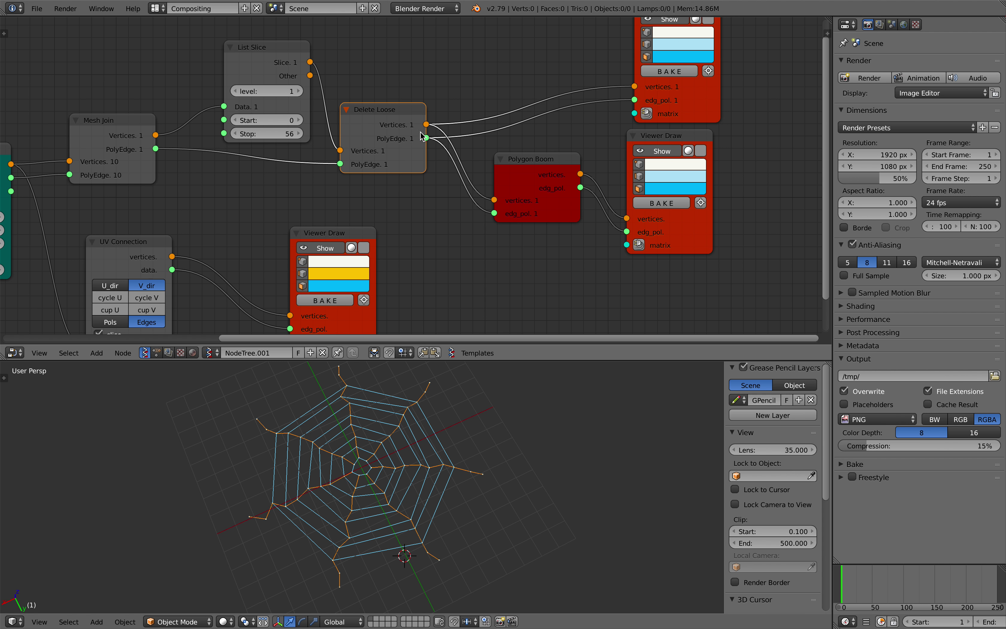
# Move the List Slice node up and set the current frame to 20 to refresh the node tree
pyautogui.moveTo(291, 67); pyautogui.dragTo(280, 59)
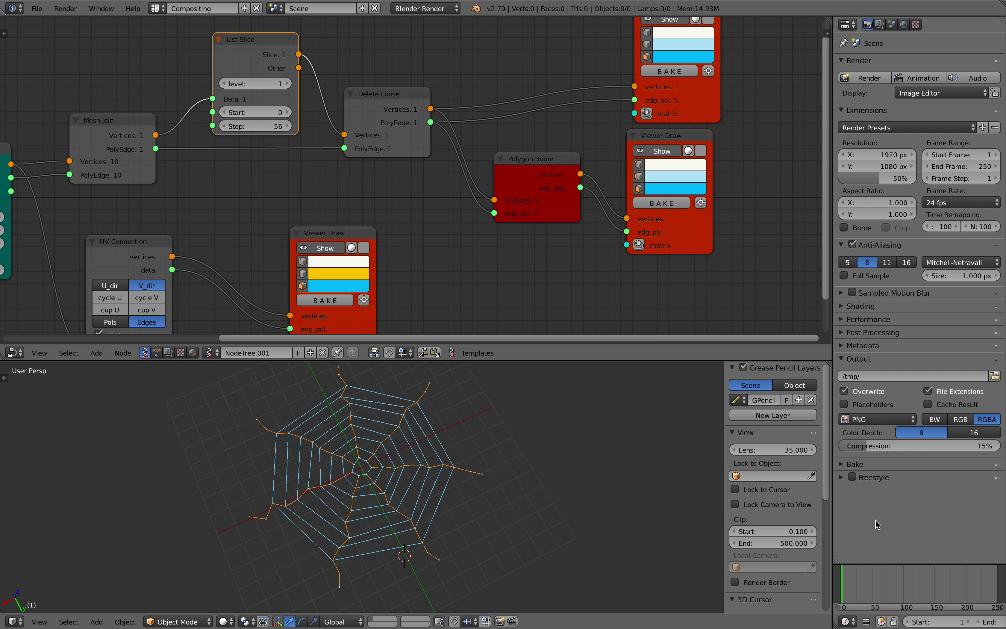
pyautogui.click(853, 582)
pyautogui.moveTo(367, 225); pyautogui.dragTo(392, 236, button='middle')
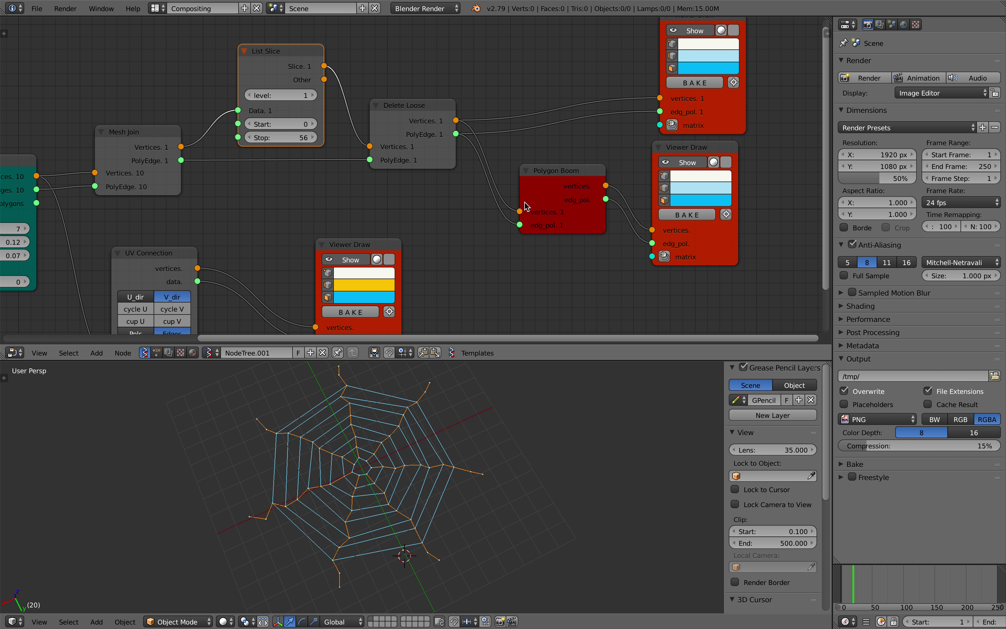
# Reconnect the Polygon Boom's inputs and set the current frame to 18 to re-evaluate it
pyautogui.moveTo(522, 210); pyautogui.dragTo(500, 222)
pyautogui.moveTo(520, 212)
pyautogui.mouseDown()
pyautogui.moveTo(457, 121)
pyautogui.moveTo(520, 225)
pyautogui.mouseUp()
pyautogui.moveTo(553, 187)
pyautogui.mouseDown()
pyautogui.moveTo(540, 176)
pyautogui.moveTo(548, 185)
pyautogui.moveTo(548, 176)
pyautogui.mouseUp()
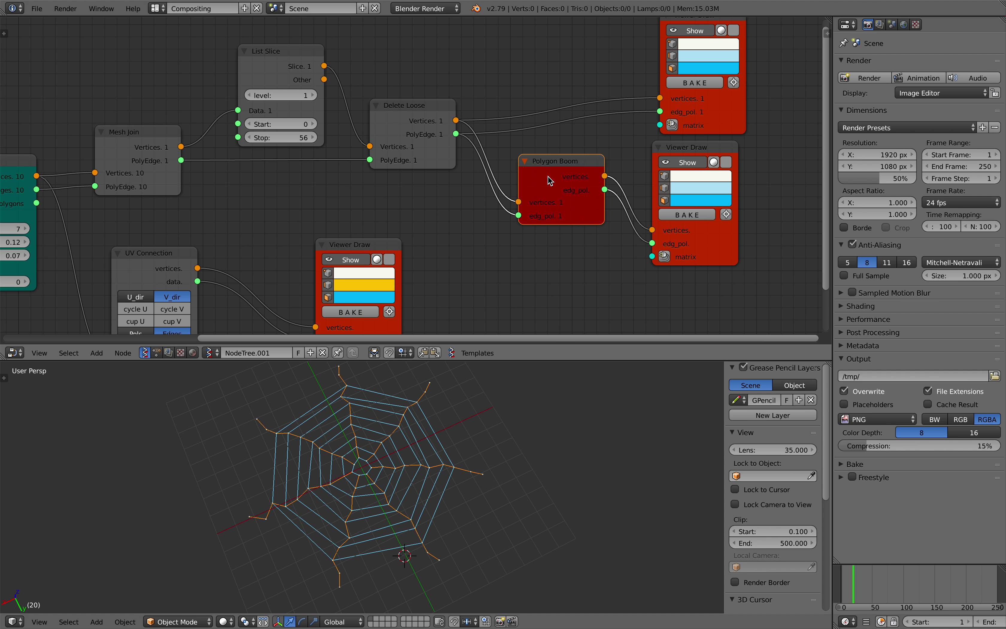
pyautogui.click(676, 163)
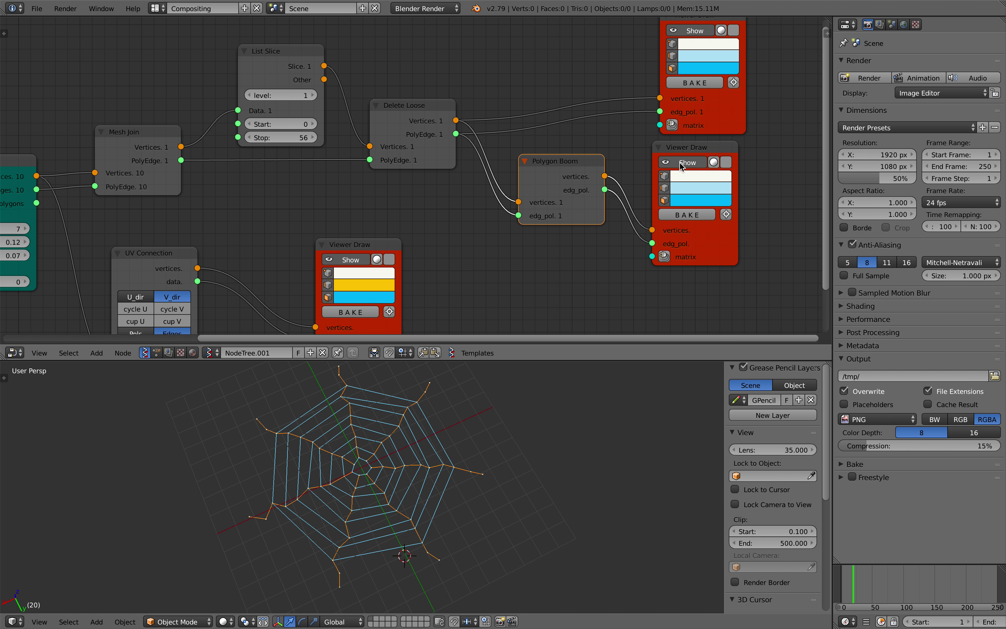
pyautogui.click(859, 574)
pyautogui.moveTo(573, 177)
pyautogui.mouseDown()
pyautogui.moveTo(557, 180)
pyautogui.moveTo(557, 167)
pyautogui.mouseUp()
pyautogui.click(852, 574)
# Rearrange the Delete Loose and Polygon Boom nodes to separate their connections
pyautogui.moveTo(422, 121); pyautogui.dragTo(413, 130)
pyautogui.moveTo(433, 140); pyautogui.dragTo(423, 169, button='middle')
pyautogui.moveTo(490, 168); pyautogui.dragTo(492, 193)
pyautogui.moveTo(353, 129); pyautogui.dragTo(376, 119)
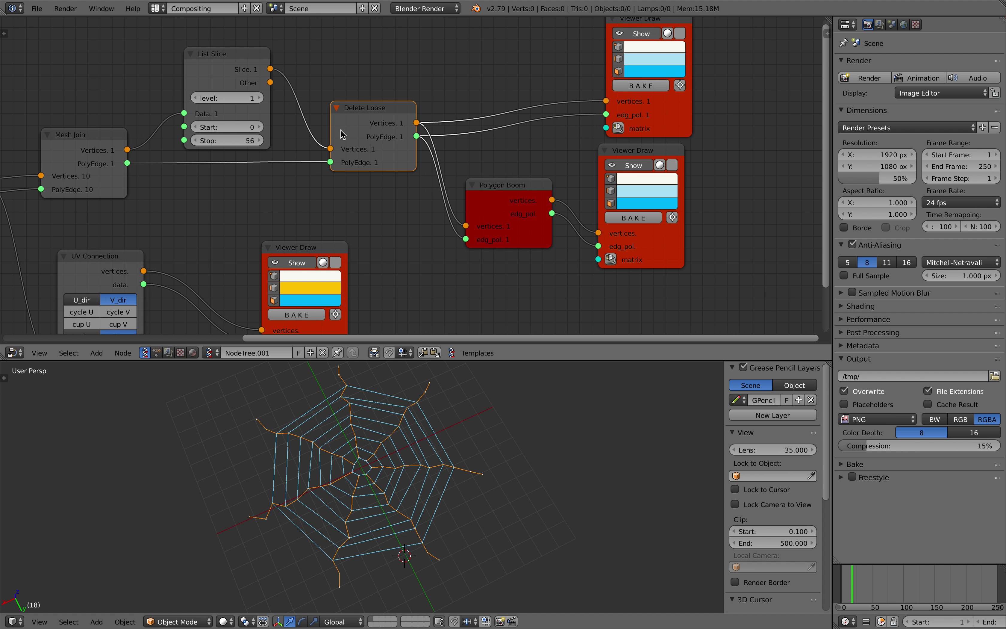
# Delete the Delete Loose node and link List Slice's Slice and Mesh Join's PolyEdge outputs directly to Polygon Boom
pyautogui.moveTo(365, 119); pyautogui.dragTo(419, 124, button='middle')
pyautogui.press('x')
pyautogui.moveTo(325, 73); pyautogui.dragTo(379, 134)
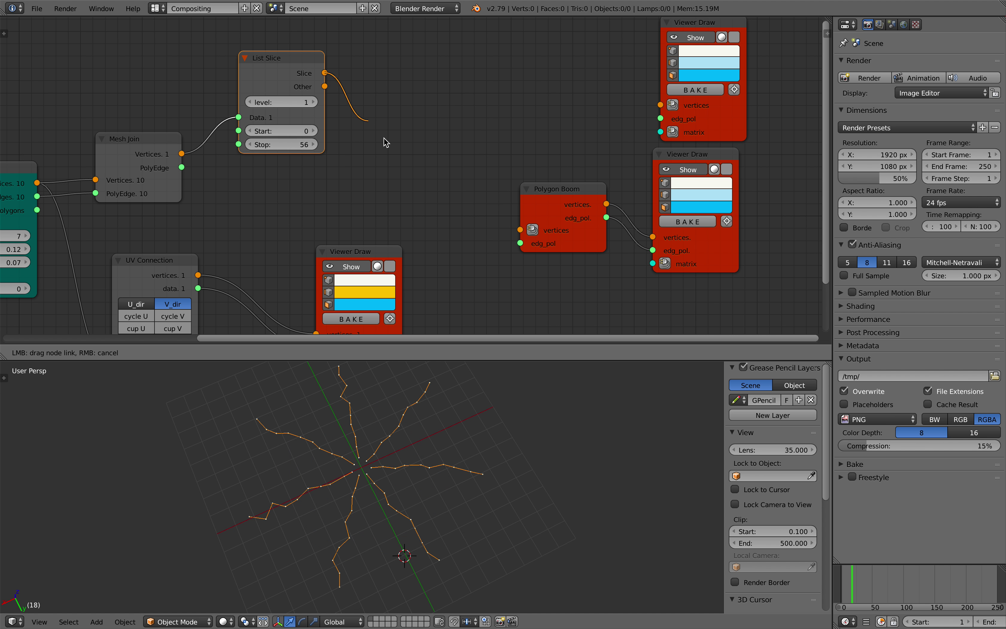
pyautogui.moveTo(484, 209); pyautogui.dragTo(520, 230)
pyautogui.moveTo(181, 166); pyautogui.dragTo(520, 244)
pyautogui.moveTo(537, 189); pyautogui.dragTo(510, 164)
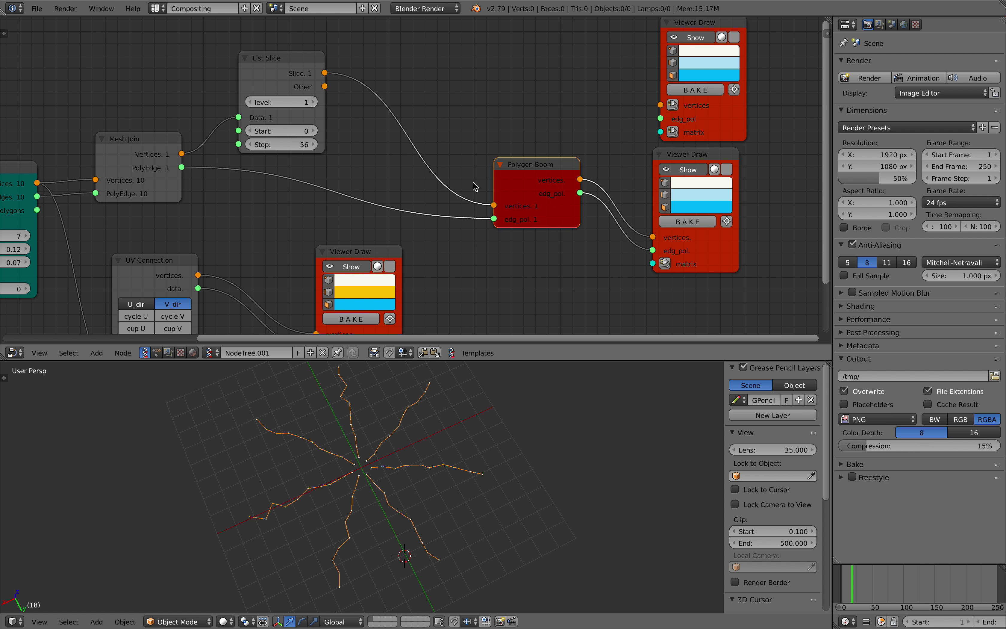
# Delete the List Slice node, link Mesh Join's Vertices to Polygon Boom, and bring Polygon Boom and its Viewer Draw closer
pyautogui.click(281, 69)
pyautogui.press('x')
pyautogui.moveTo(181, 153); pyautogui.dragTo(395, 206)
pyautogui.moveTo(504, 208); pyautogui.dragTo(504, 208)
pyautogui.moveTo(553, 180); pyautogui.dragTo(314, 129)
pyautogui.moveTo(673, 156); pyautogui.dragTo(459, 102)
pyautogui.moveTo(410, 122); pyautogui.dragTo(427, 118, button='middle')
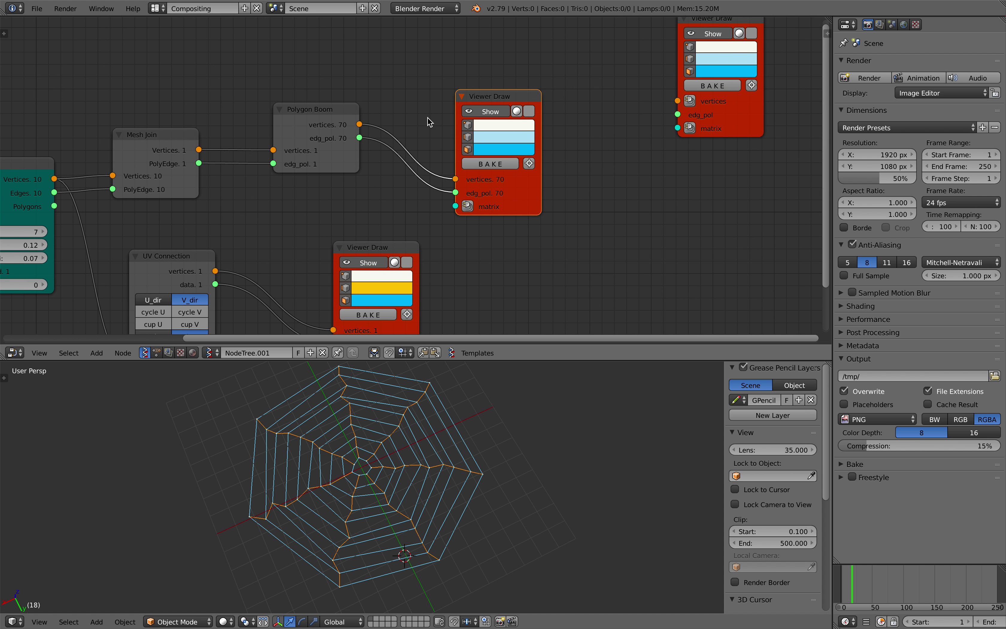
pyautogui.moveTo(330, 121); pyautogui.dragTo(321, 108)
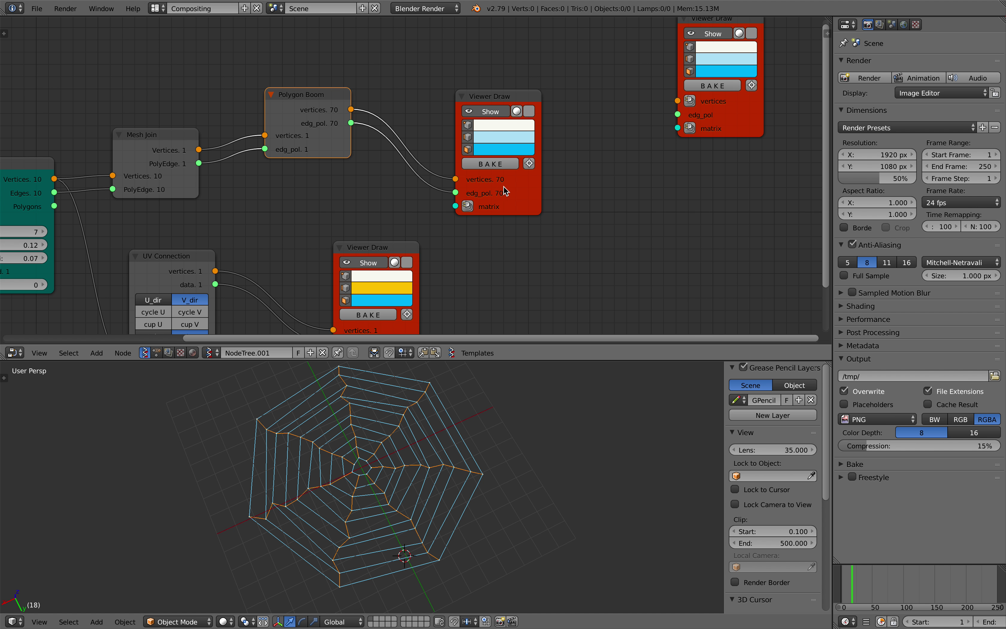
pyautogui.moveTo(502, 186); pyautogui.dragTo(530, 177)
# Bake the Polygon Boom result, move the baked objects beside the web, and select a single outer edge object
pyautogui.click(518, 153)
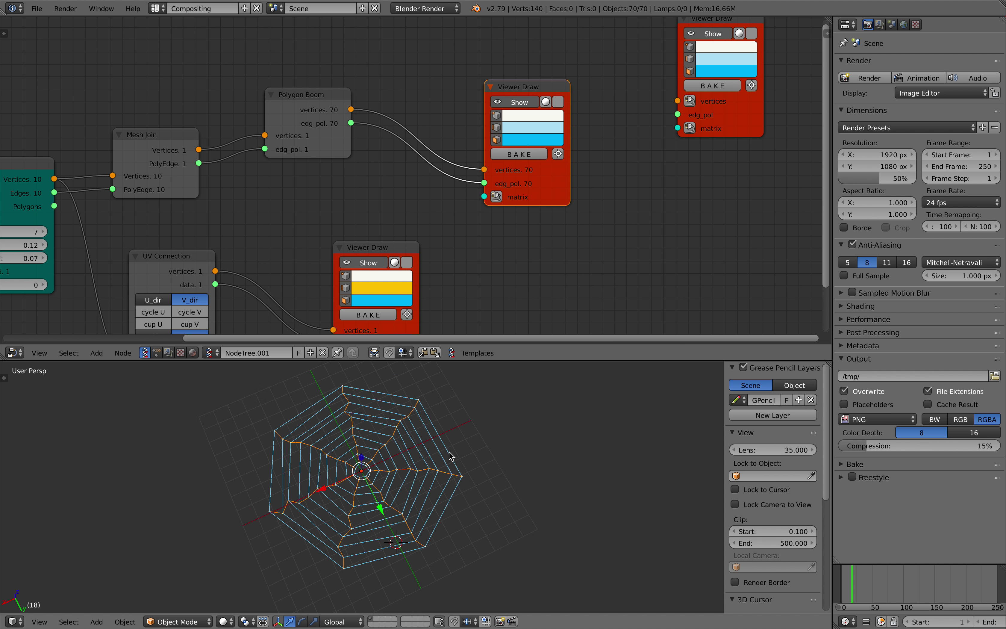
pyautogui.press('g')
pyautogui.click(559, 432)
pyautogui.rightClick(555, 427)
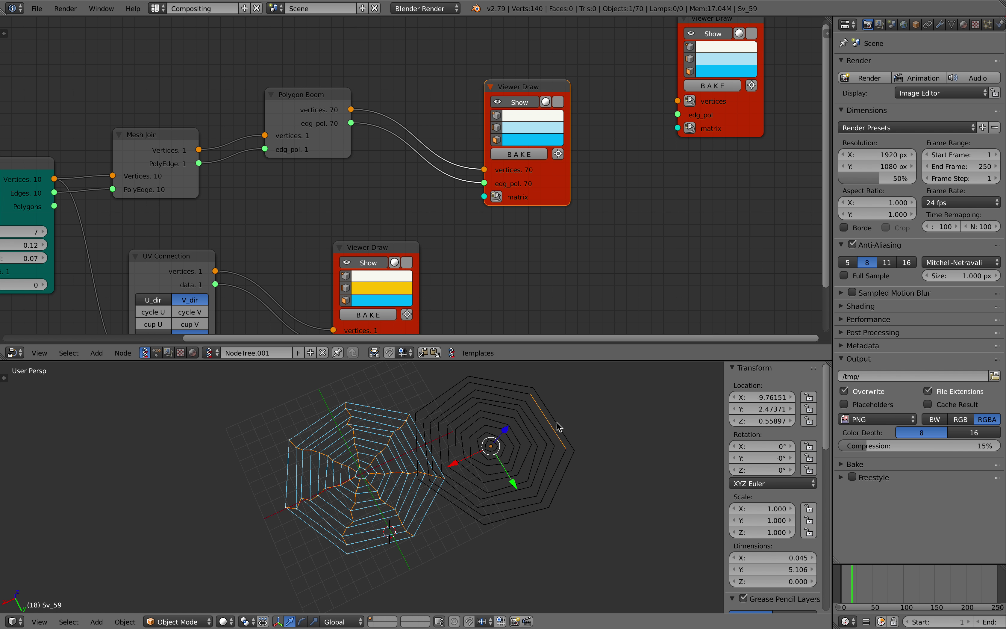
# Delete all the baked edge objects from the scene
pyautogui.press('a')
pyautogui.press('a')
pyautogui.press('x')
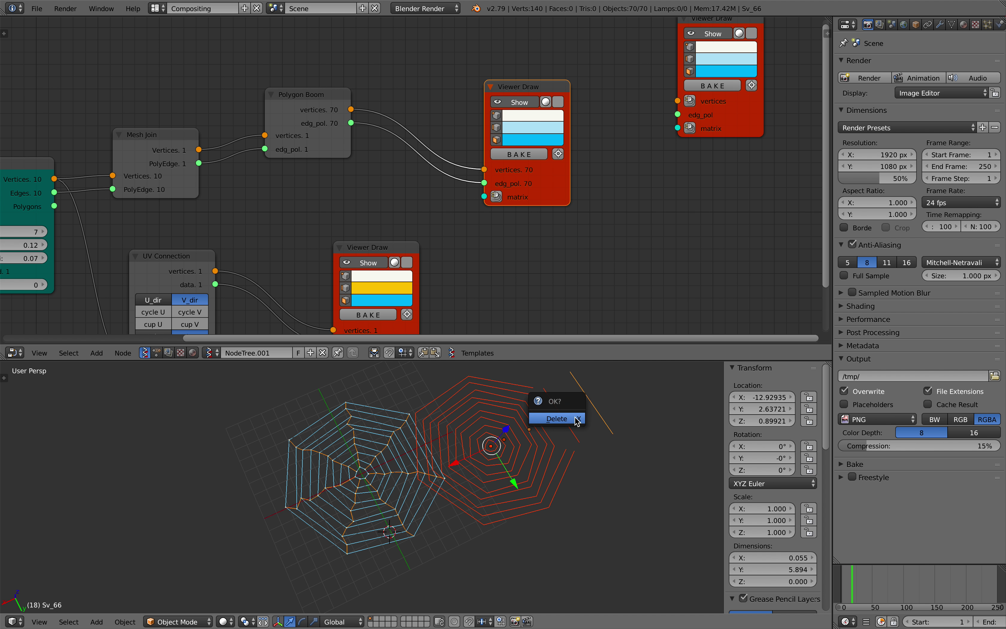
pyautogui.click(530, 418)
pyautogui.hotkey('ctrl', 's')
pyautogui.click(530, 419)
# Move the Viewer Draw nodes farther from Polygon Boom to free space for another node between them
pyautogui.moveTo(530, 191); pyautogui.dragTo(539, 180)
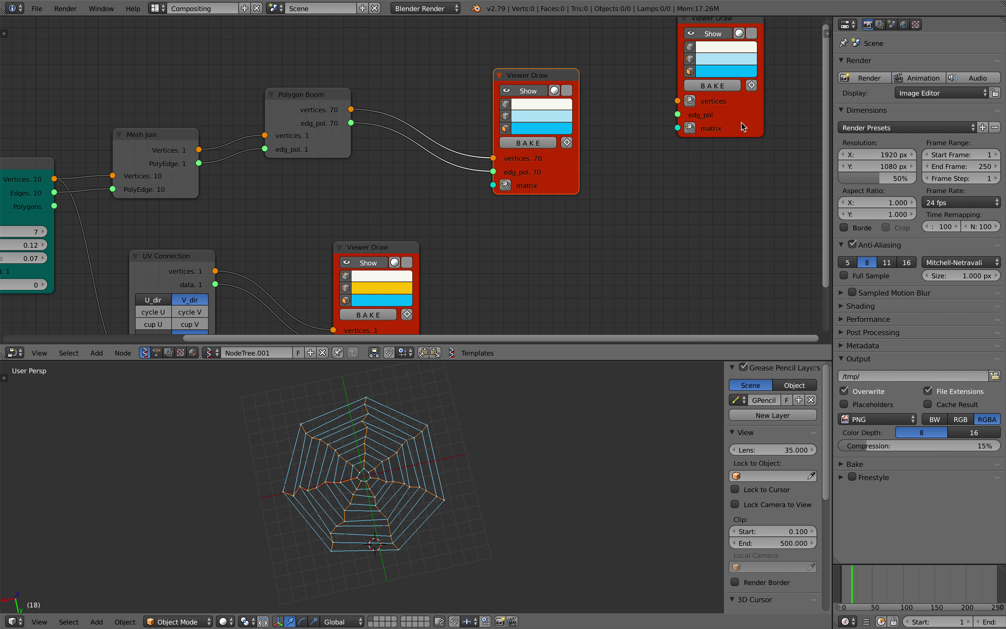
pyautogui.moveTo(743, 127); pyautogui.dragTo(754, 119)
pyautogui.moveTo(543, 159); pyautogui.dragTo(568, 150)
pyautogui.moveTo(133, 163); pyautogui.dragTo(177, 165, button='middle')
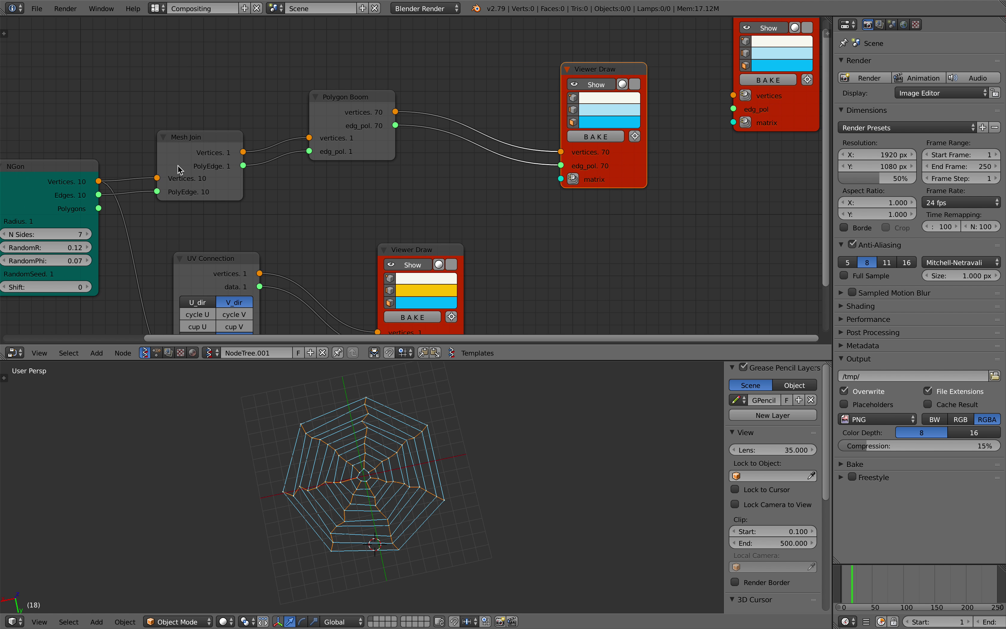
pyautogui.moveTo(351, 103); pyautogui.dragTo(341, 101)
pyautogui.moveTo(498, 157); pyautogui.dragTo(412, 186, button='middle')
pyautogui.moveTo(507, 183); pyautogui.dragTo(558, 181)
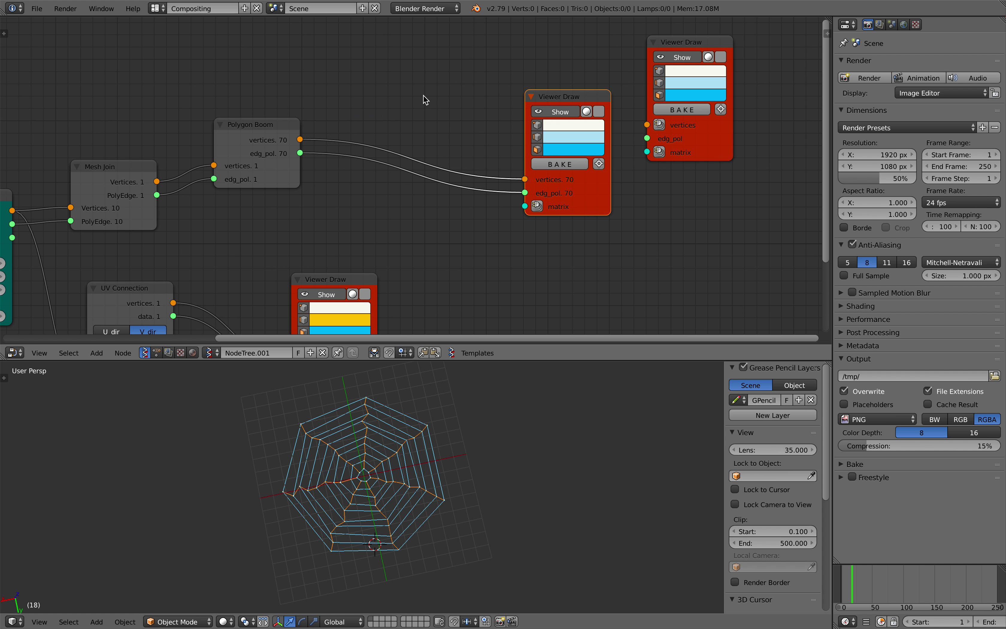
# Add the last-listed Vector Interpolation node between Polygon Boom and the connected Viewer Draw
pyautogui.hotkey('alt', 'space')
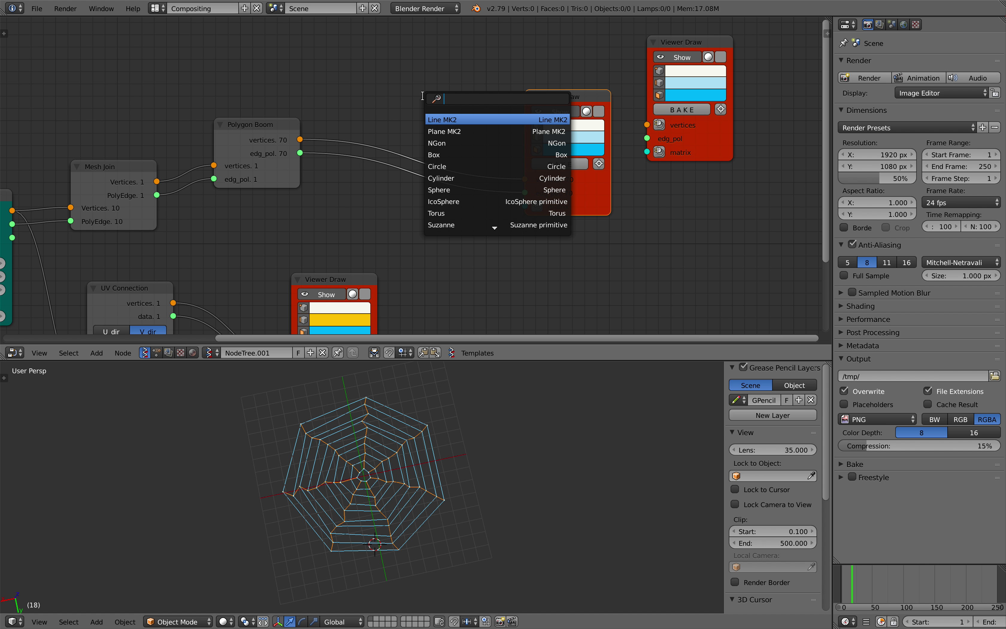
pyautogui.write('vector i')
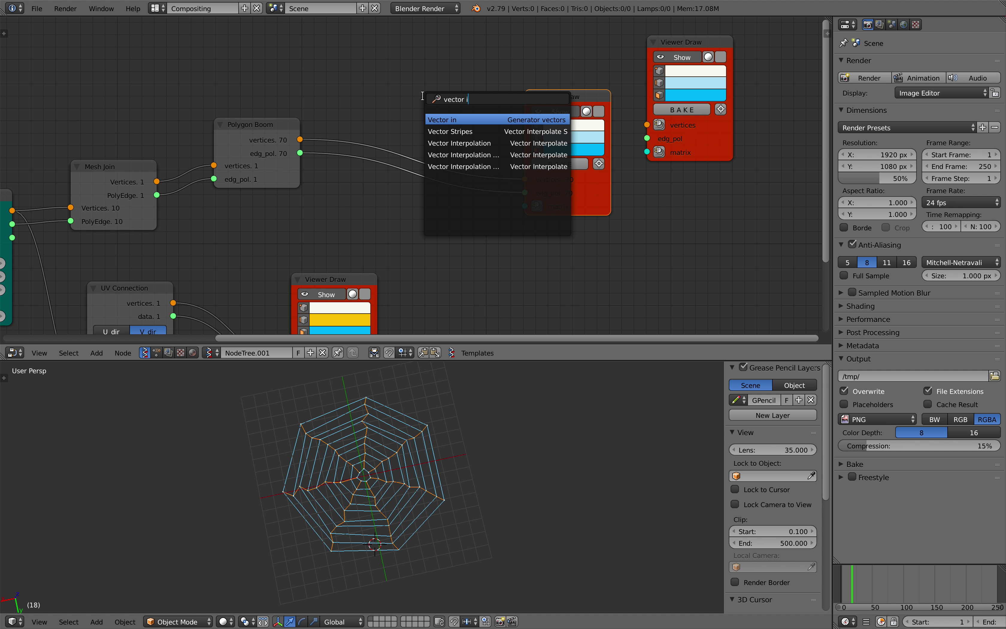
pyautogui.press('Down')
pyautogui.press('Down')
pyautogui.press('Down')
pyautogui.press('Down')
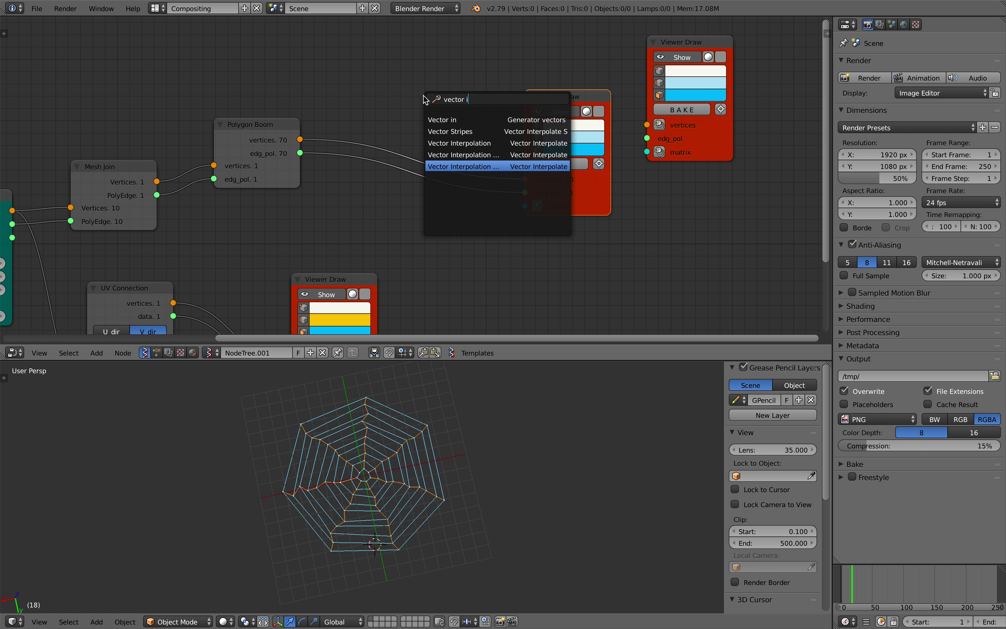
pyautogui.press('Return')
pyautogui.click(482, 137)
# Route Polygon Boom's vertices through Vector Interpolation into the Viewer Draw, remove the edg_pol link, and space out the nodes
pyautogui.moveTo(514, 195); pyautogui.dragTo(490, 186)
pyautogui.moveTo(415, 70); pyautogui.dragTo(411, 94)
pyautogui.moveTo(552, 182); pyautogui.dragTo(561, 124)
pyautogui.moveTo(561, 124); pyautogui.dragTo(569, 159, button='middle')
pyautogui.moveTo(717, 176); pyautogui.dragTo(774, 175)
pyautogui.moveTo(600, 183); pyautogui.dragTo(633, 186)
pyautogui.scroll(1, 541, 162)
pyautogui.moveTo(466, 138); pyautogui.dragTo(443, 129)
# Add a Range Float node and place it above Polygon Boom
pyautogui.hotkey('shift', 'a')
pyautogui.click(498, 113)
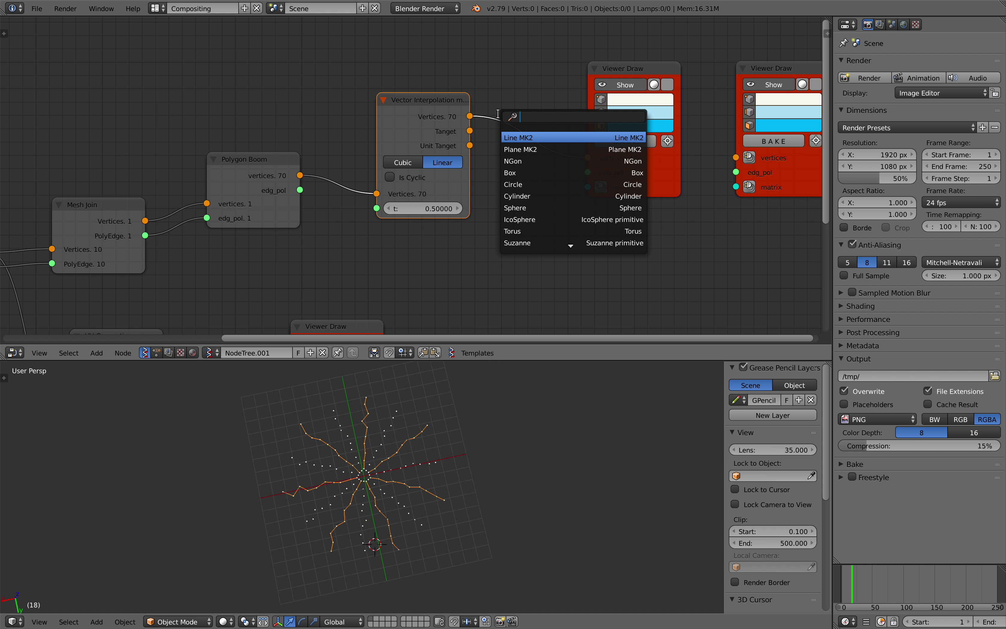
pyautogui.hotkey('alt', 'space')
pyautogui.write('range f')
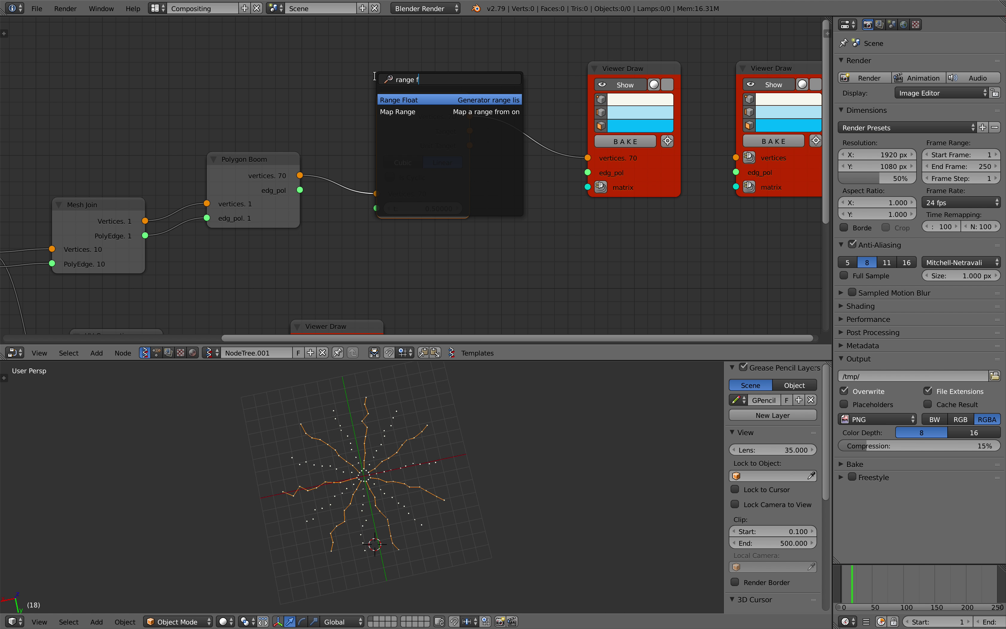
pyautogui.press('Return')
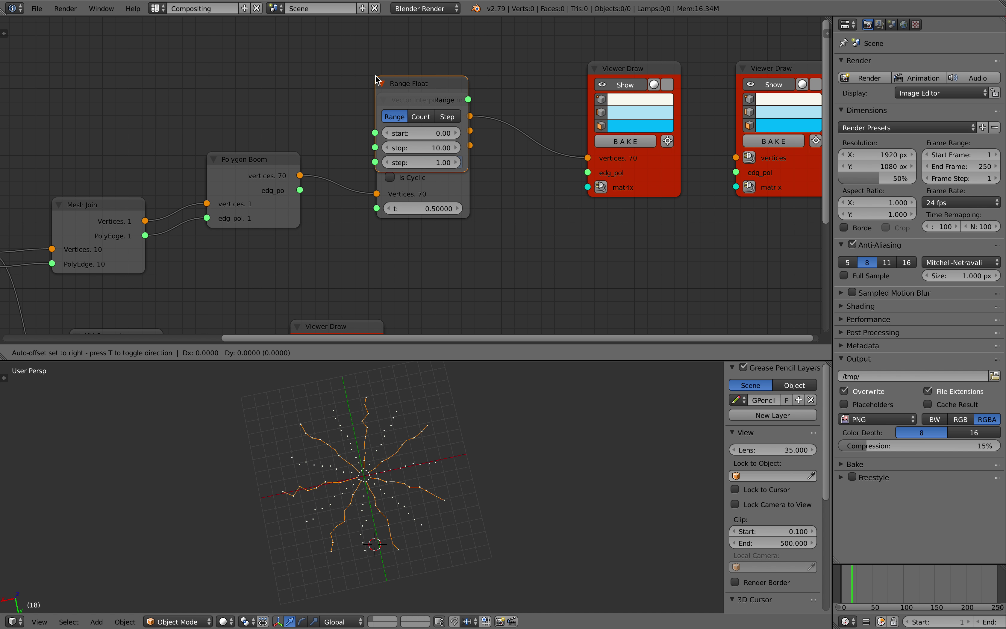
pyautogui.click(221, 35)
# Switch Range Float to Count mode with stop 1.00 and feed its Range into Vector Interpolation's interval input
pyautogui.click(268, 77)
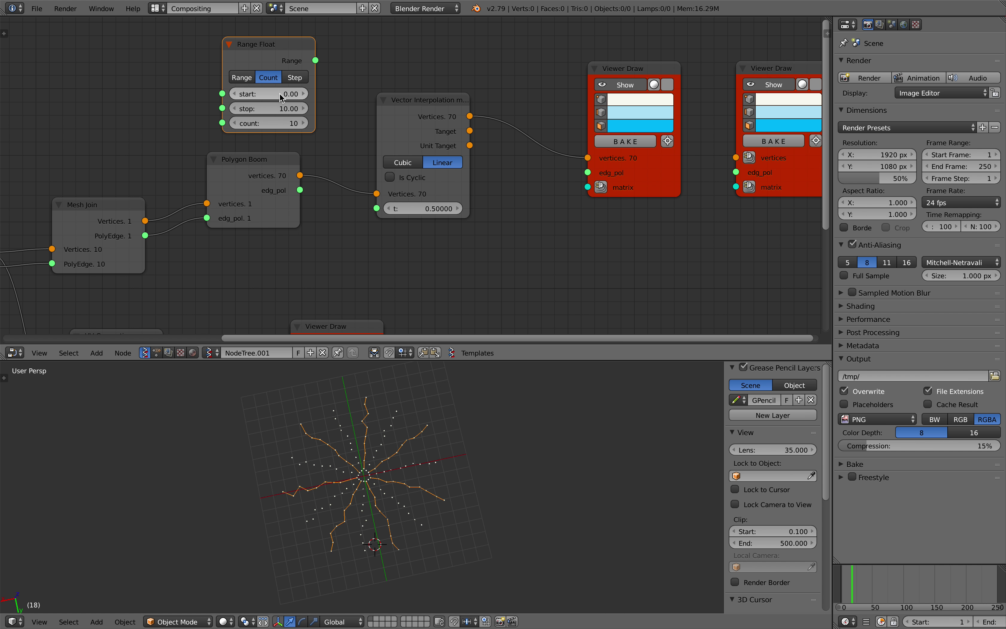
pyautogui.moveTo(316, 60); pyautogui.dragTo(376, 208)
pyautogui.moveTo(429, 376); pyautogui.dragTo(387, 461, button='middle')
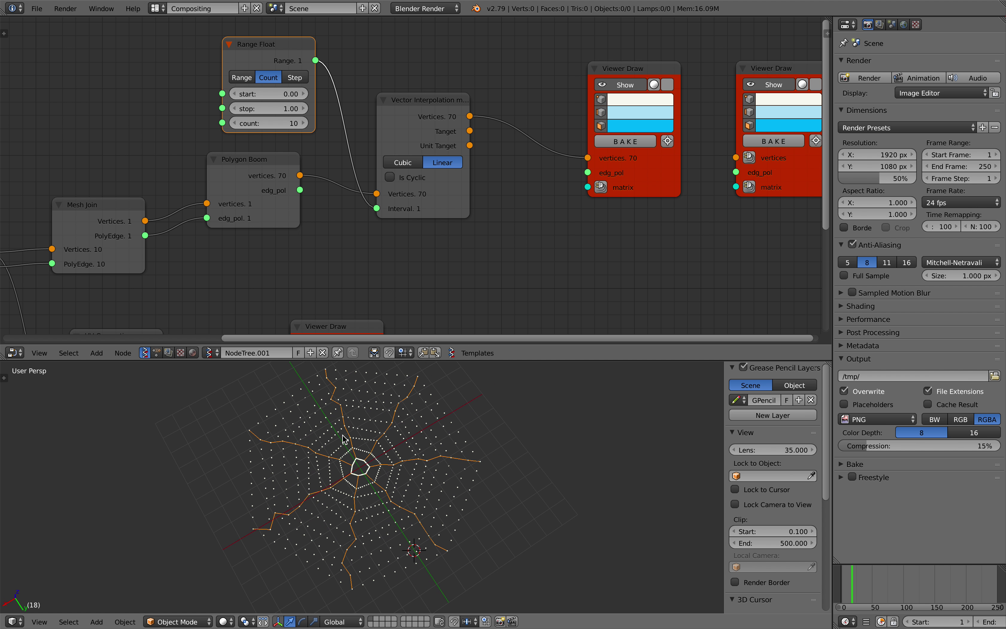
pyautogui.moveTo(377, 413); pyautogui.dragTo(358, 419, button='middle')
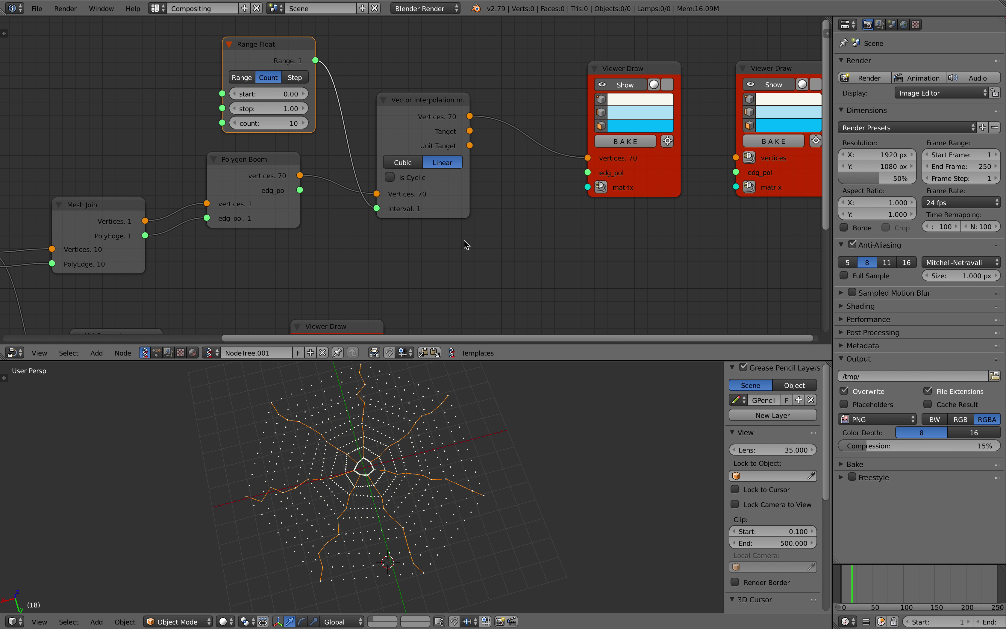
# Add a UV Connection node on the vertices link between Vector Interpolation and the Viewer Draw
pyautogui.moveTo(454, 253); pyautogui.dragTo(428, 265, button='middle')
pyautogui.moveTo(621, 187); pyautogui.dragTo(645, 185)
pyautogui.hotkey('alt', 'space')
pyautogui.write('uv')
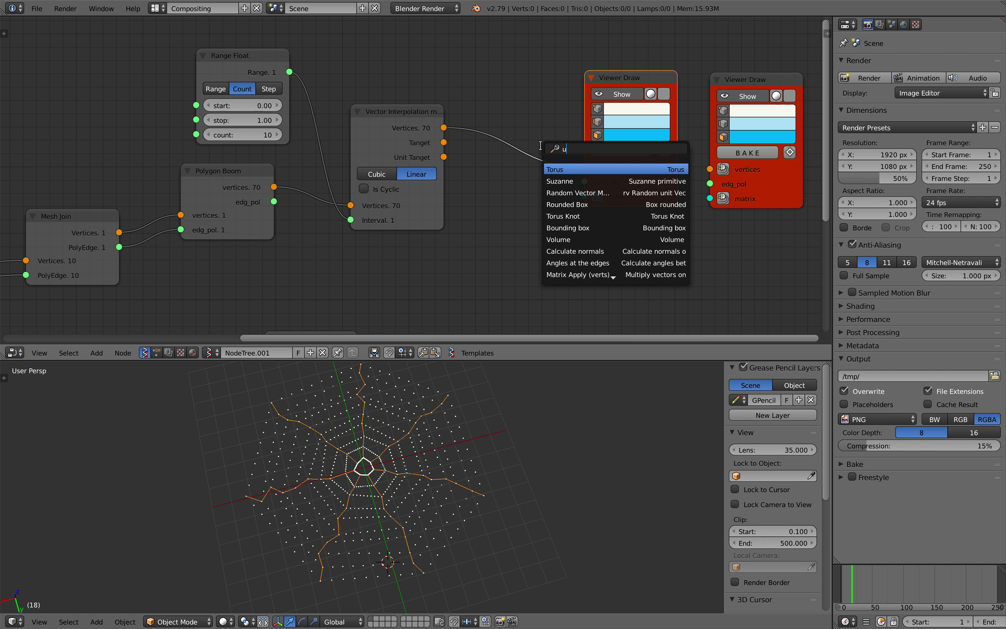
pyautogui.press('Return')
pyautogui.click(497, 103)
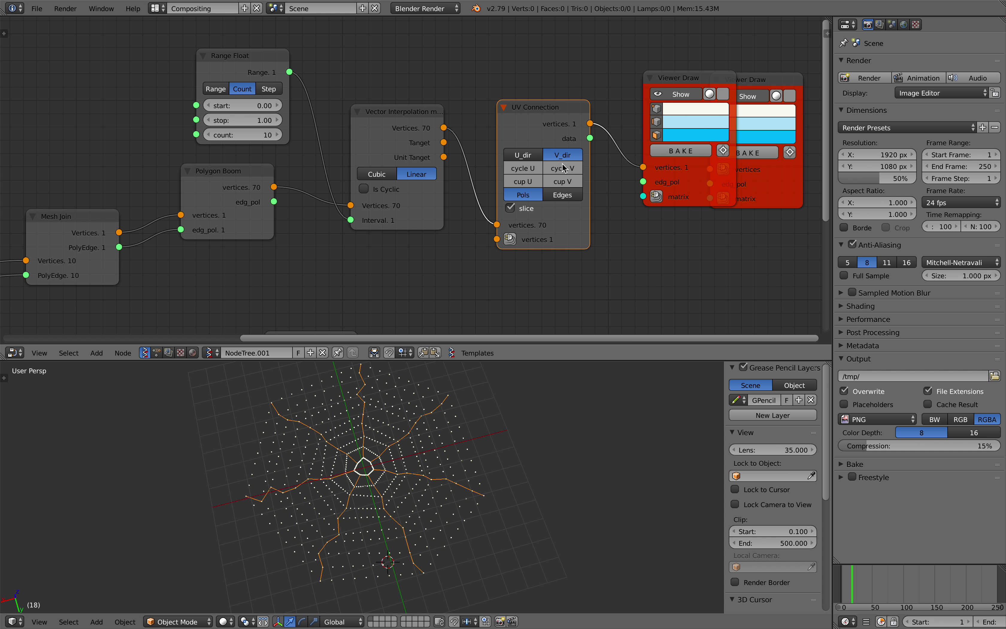
# Set UV Connection to U_dir and Edges, and link its data output to the Viewer Draw's edg_pol input
pyautogui.click(516, 158)
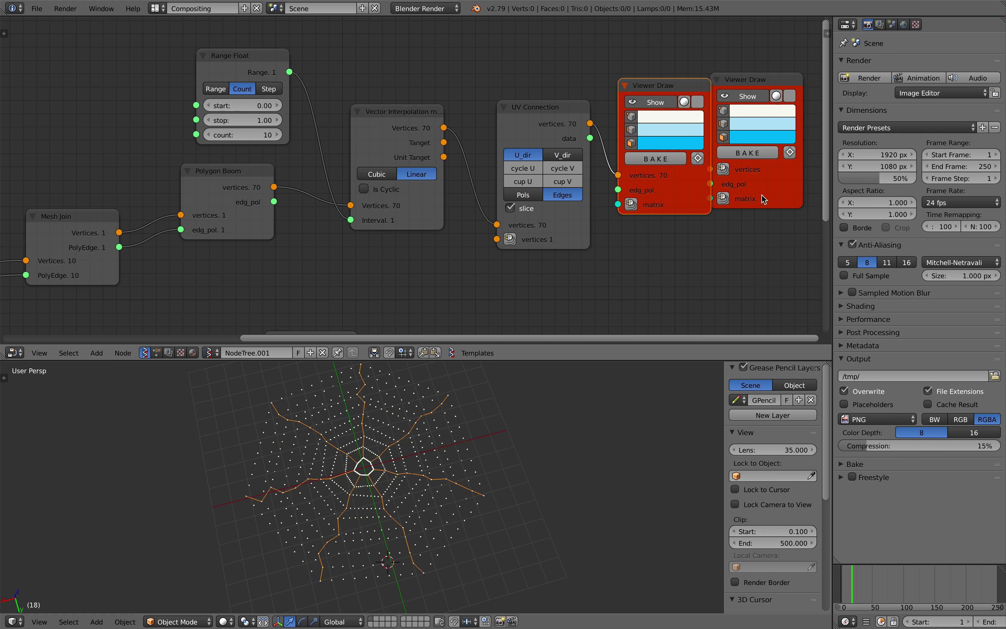
pyautogui.moveTo(762, 194); pyautogui.dragTo(790, 219)
pyautogui.moveTo(670, 192); pyautogui.dragTo(687, 171)
pyautogui.moveTo(592, 139); pyautogui.dragTo(625, 177)
# Enlarge the 3D view and examine the subdivided web threads from several angles
pyautogui.moveTo(405, 418); pyautogui.dragTo(409, 408, button='middle')
pyautogui.scroll(4, 361, 433)
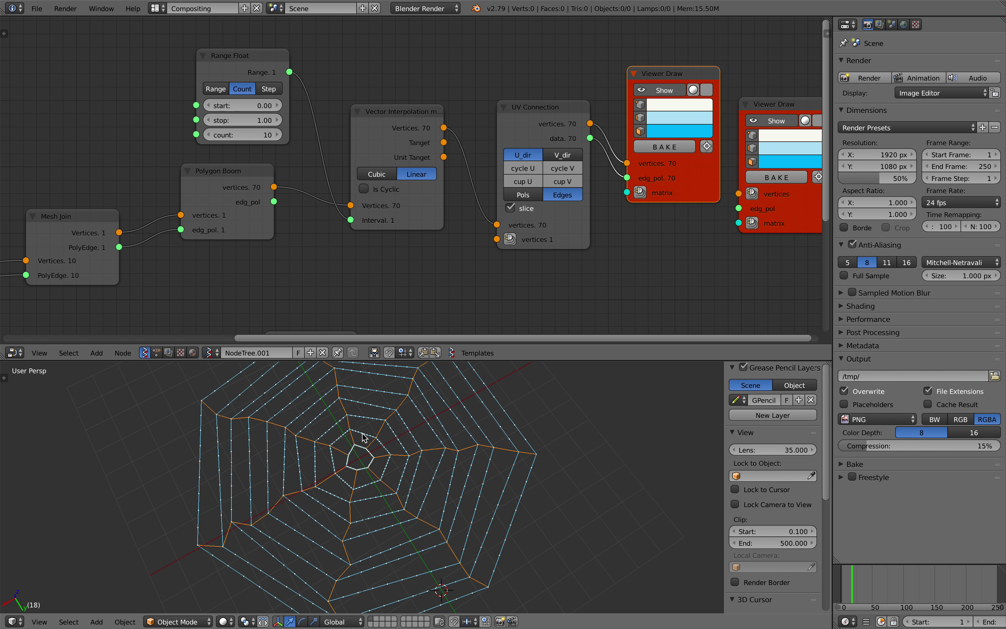
pyautogui.moveTo(361, 433)
pyautogui.mouseDown(button='middle')
pyautogui.moveTo(352, 423)
pyautogui.moveTo(356, 430)
pyautogui.mouseUp(button='middle')
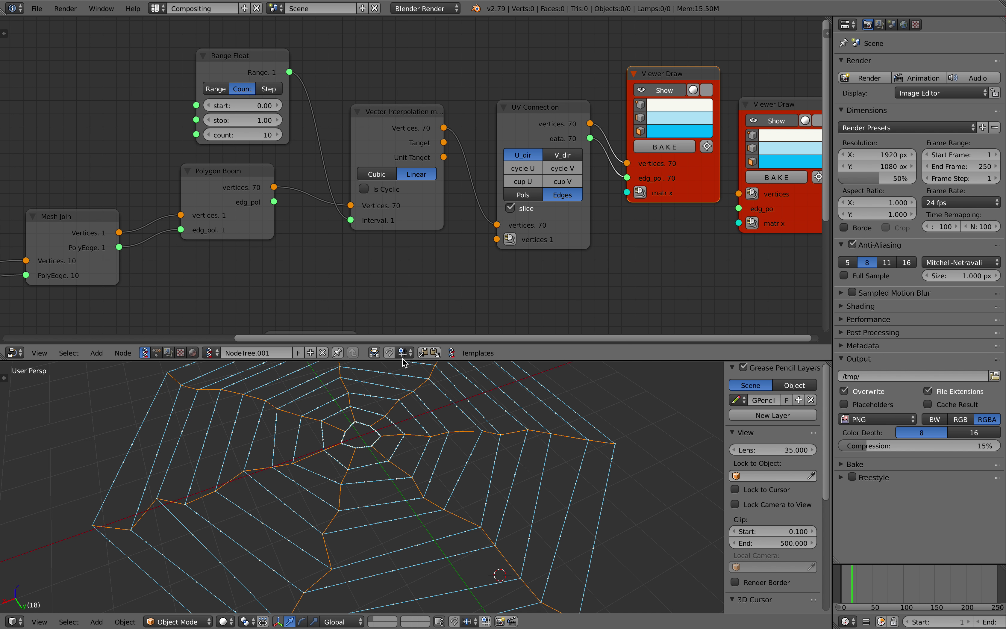
pyautogui.moveTo(403, 360); pyautogui.dragTo(404, 276)
pyautogui.scroll(-2, 391, 355)
pyautogui.moveTo(391, 355); pyautogui.dragTo(377, 355, button='middle')
pyautogui.moveTo(429, 374)
pyautogui.mouseDown(button='middle')
pyautogui.moveTo(387, 370)
pyautogui.moveTo(438, 377)
pyautogui.mouseUp(button='middle')
pyautogui.moveTo(385, 413); pyautogui.dragTo(465, 430, button='middle')
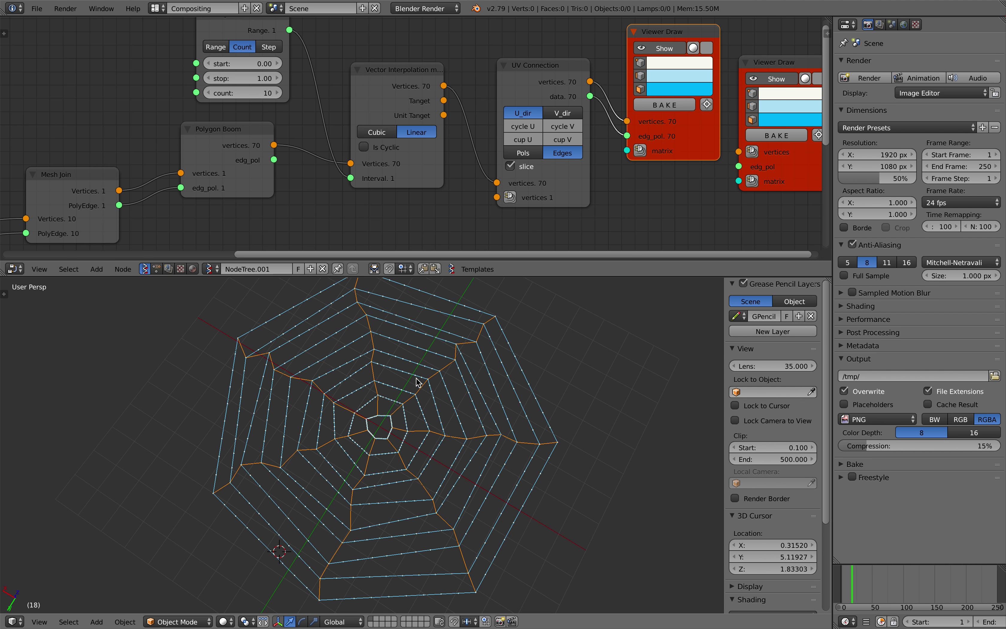
pyautogui.moveTo(414, 373); pyautogui.dragTo(339, 441, button='middle')
pyautogui.moveTo(340, 391); pyautogui.dragTo(359, 393, button='middle')
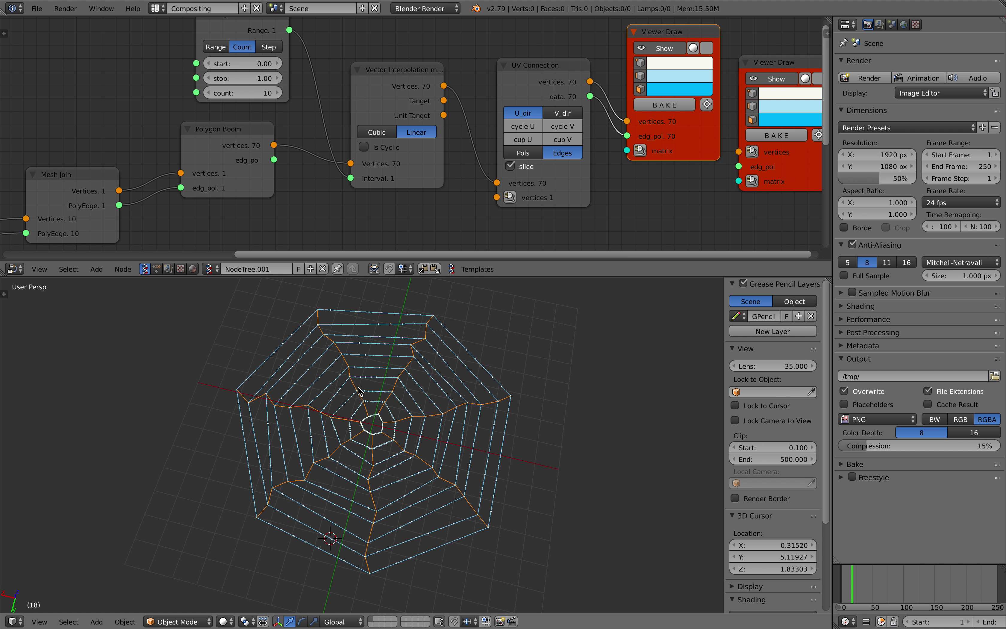
# Move the two Viewer Draw nodes away from UV Connection to free space below the connected one
pyautogui.moveTo(790, 168); pyautogui.dragTo(547, 187, button='middle')
pyautogui.moveTo(547, 185); pyautogui.dragTo(702, 187)
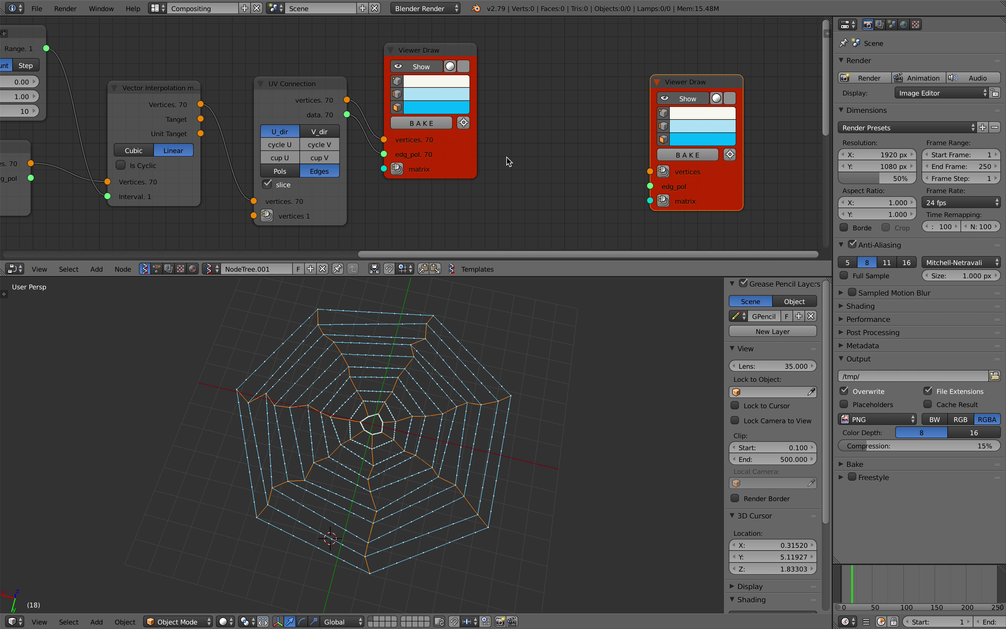
pyautogui.moveTo(464, 172); pyautogui.dragTo(525, 126)
pyautogui.moveTo(483, 167); pyautogui.dragTo(481, 145, button='middle')
# Add a Vector Attraction node below the connected Viewer Draw and enlarge the node editor to show it fully
pyautogui.hotkey('alt', 'space')
pyautogui.write('vector at')
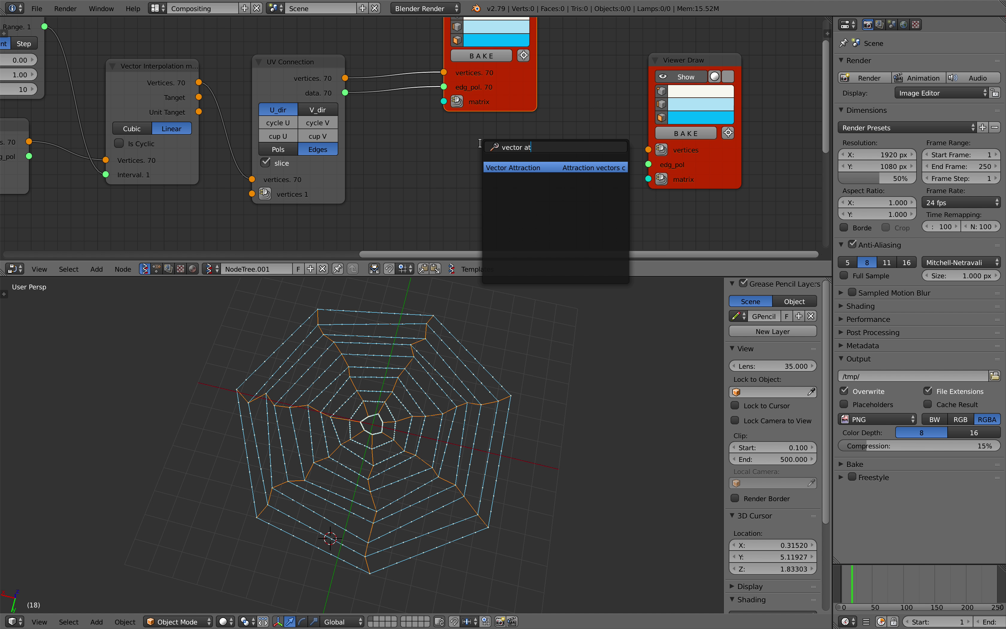
pyautogui.press('Return')
pyautogui.click(477, 139)
pyautogui.scroll(-3, 478, 141)
pyautogui.moveTo(496, 151); pyautogui.dragTo(479, 142, button='middle')
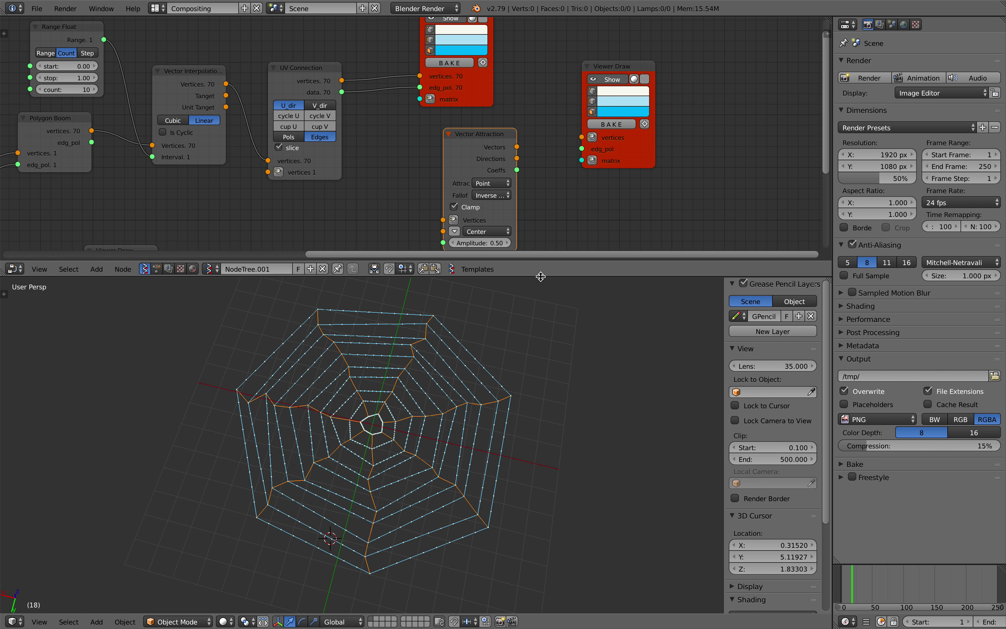
pyautogui.moveTo(540, 277); pyautogui.dragTo(550, 363)
pyautogui.scroll(2, 524, 187)
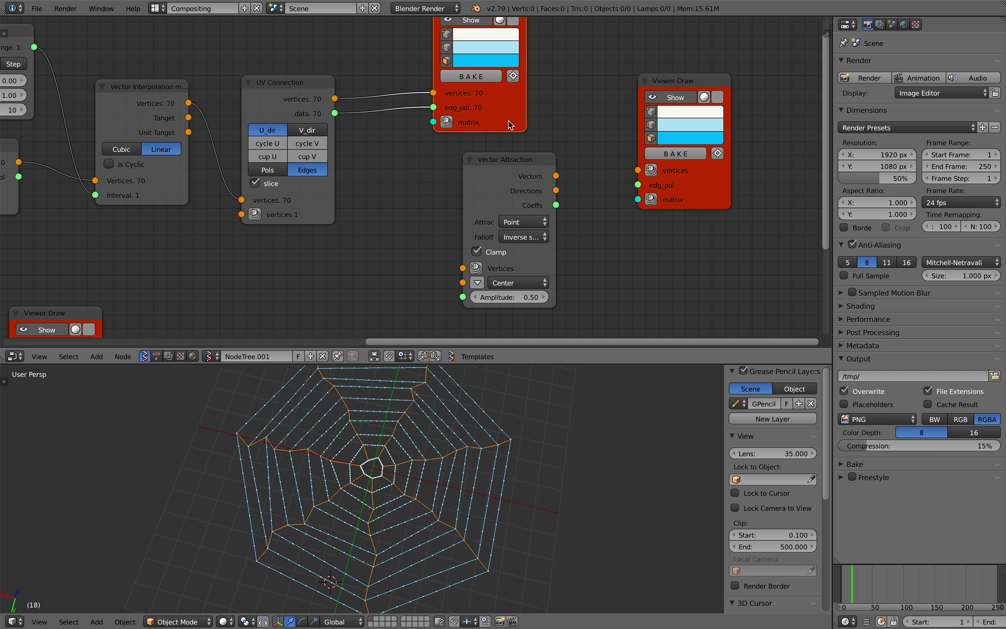
# Widen the Vector Attraction node and move both Viewer Draw nodes farther away from it
pyautogui.moveTo(508, 120); pyautogui.dragTo(564, 100)
pyautogui.moveTo(518, 163); pyautogui.dragTo(536, 151)
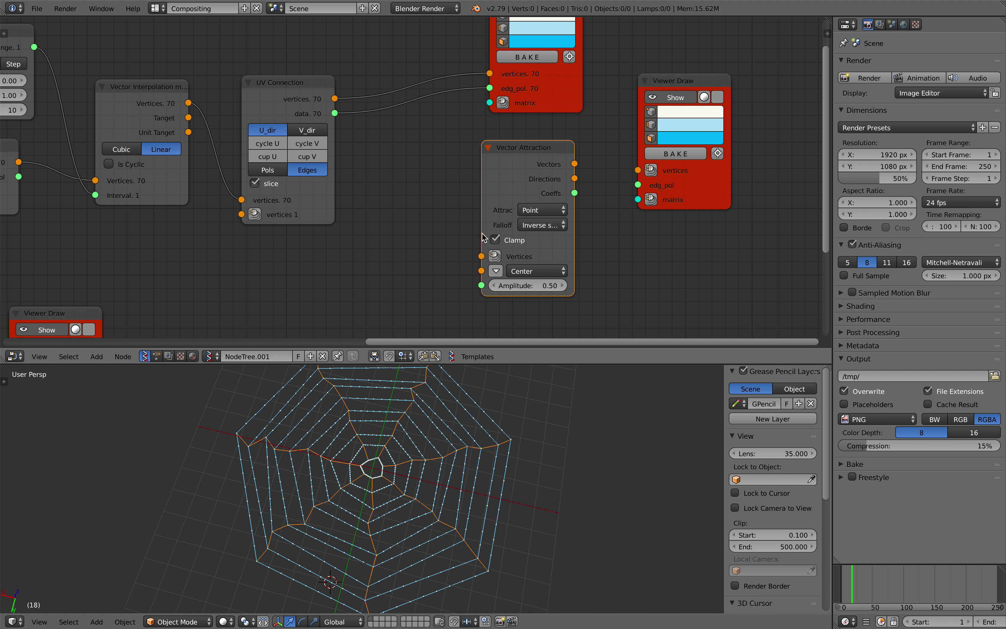
pyautogui.moveTo(482, 233); pyautogui.dragTo(449, 225)
pyautogui.moveTo(477, 177); pyautogui.dragTo(462, 188)
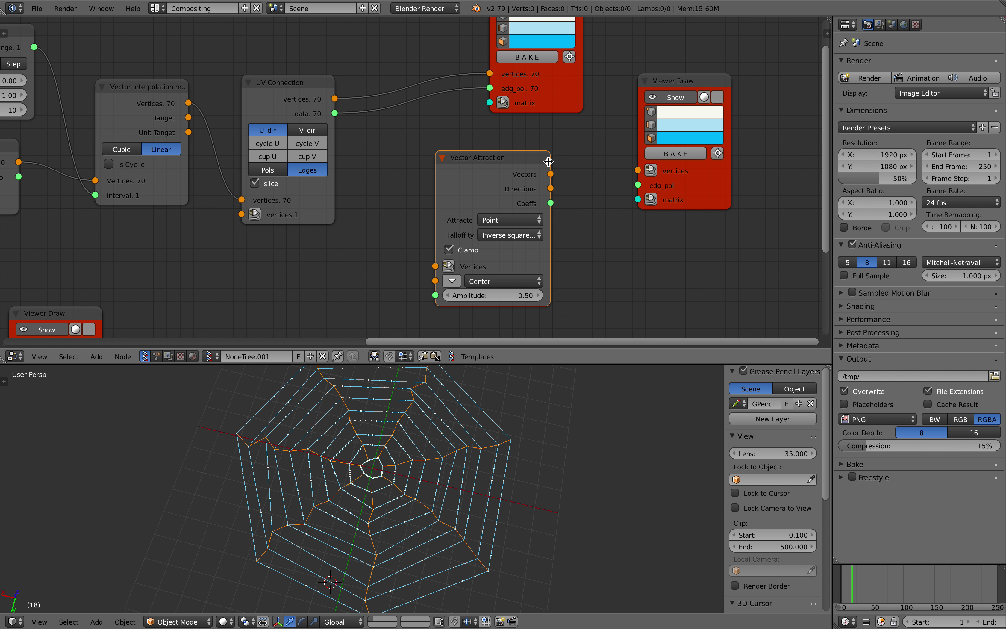
pyautogui.moveTo(676, 171); pyautogui.dragTo(721, 199)
pyautogui.moveTo(569, 219); pyautogui.dragTo(574, 209, button='middle')
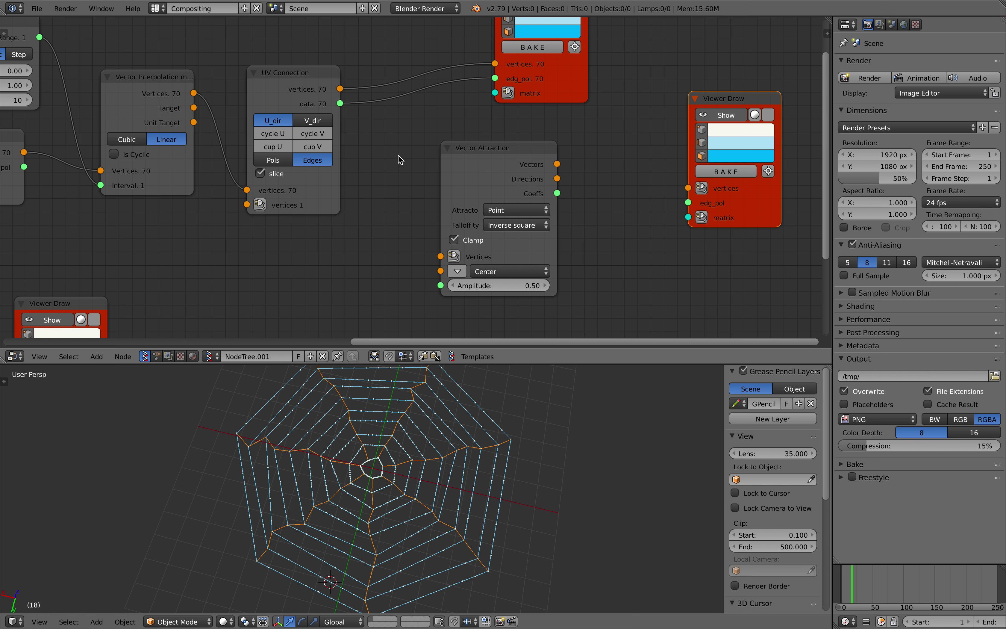
# Link UV Connection's vertices to Vector Attraction's Vertices input and move Vector Attraction closer to UV Connection
pyautogui.moveTo(340, 89); pyautogui.dragTo(344, 89)
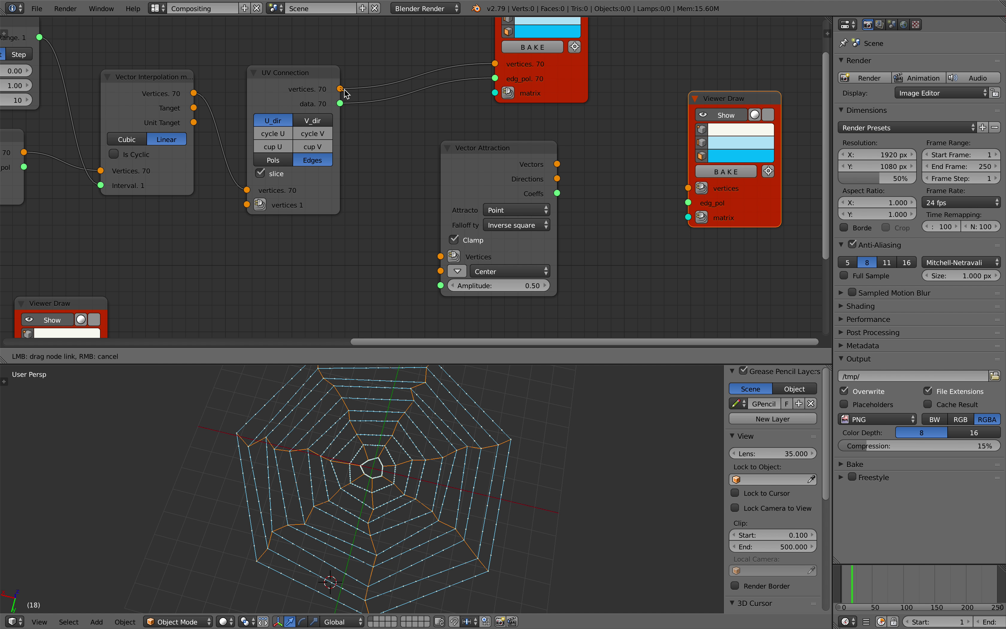
pyautogui.moveTo(441, 253); pyautogui.dragTo(441, 254)
pyautogui.moveTo(503, 153); pyautogui.dragTo(460, 140)
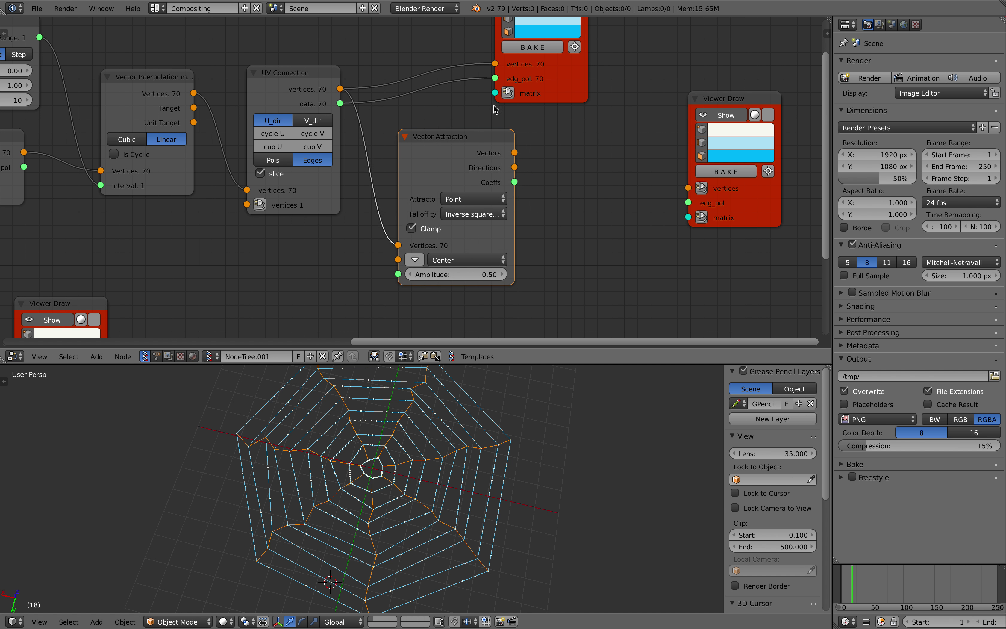
# Disconnect Vector Attraction from UV Connection and rearrange the nodes so Vector Attraction sits between Vector Interpolation and UV Connection
pyautogui.moveTo(547, 85); pyautogui.dragTo(589, 95)
pyautogui.moveTo(491, 143)
pyautogui.mouseDown()
pyautogui.moveTo(476, 142)
pyautogui.moveTo(509, 136)
pyautogui.mouseUp()
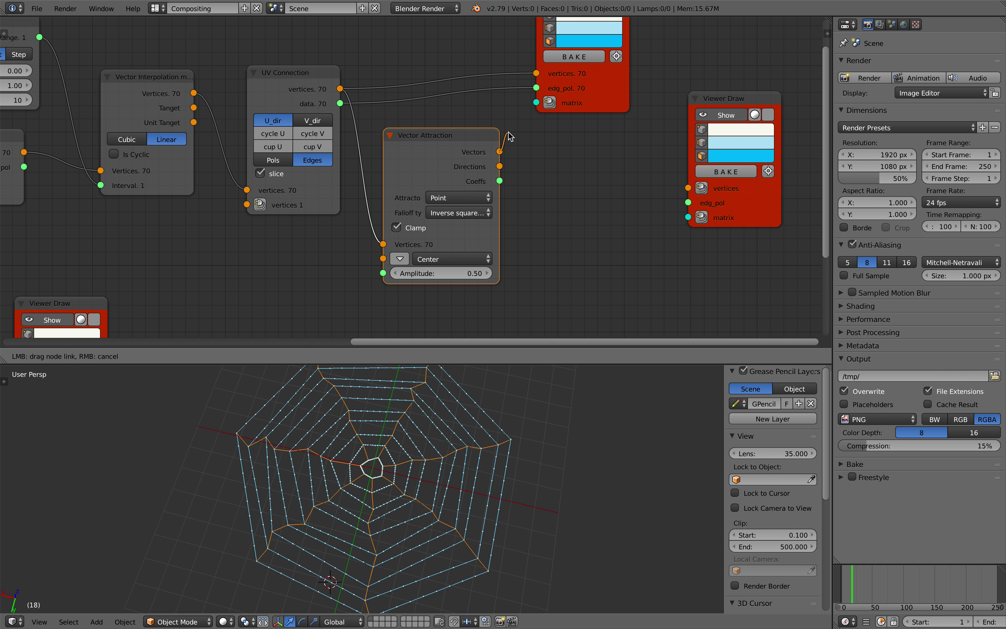
pyautogui.moveTo(510, 109); pyautogui.dragTo(509, 110)
pyautogui.moveTo(440, 136)
pyautogui.mouseDown()
pyautogui.moveTo(470, 117)
pyautogui.moveTo(445, 142)
pyautogui.mouseUp()
pyautogui.moveTo(311, 78); pyautogui.dragTo(351, 46)
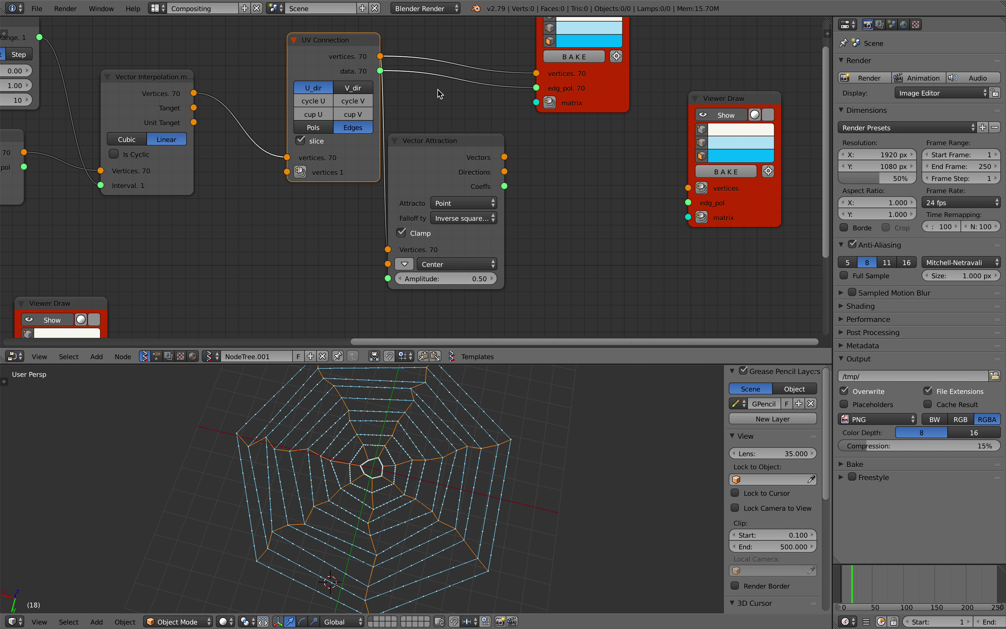
pyautogui.moveTo(436, 154); pyautogui.dragTo(363, 189)
pyautogui.moveTo(354, 150); pyautogui.dragTo(442, 124)
pyautogui.moveTo(372, 189); pyautogui.dragTo(300, 157)
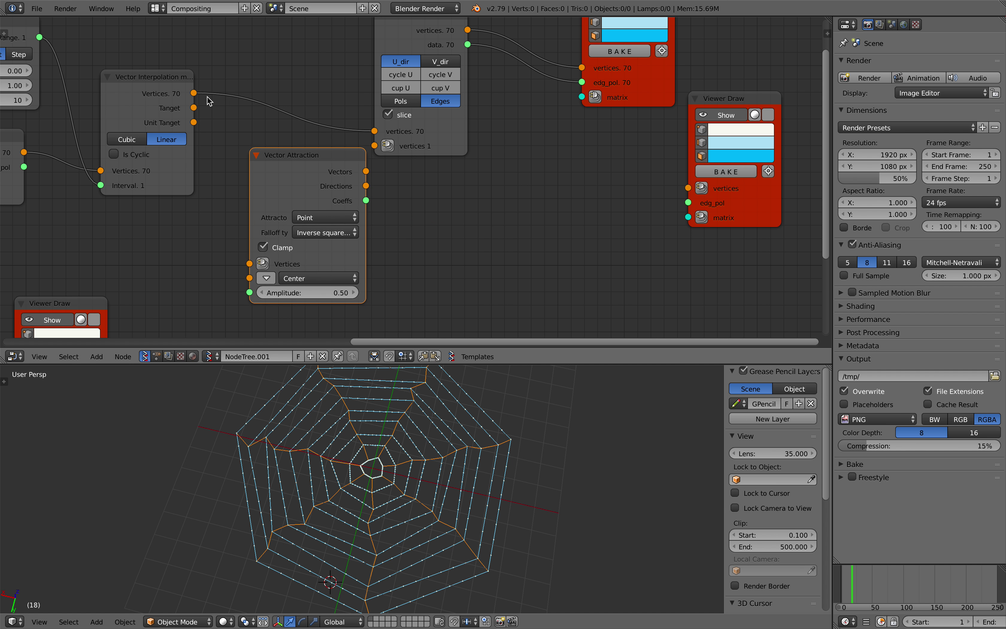
# Link Vector Interpolation's vertices to Vector Attraction's Vertices input, and its Vectors output to UV Connection's vertices
pyautogui.moveTo(194, 93); pyautogui.dragTo(244, 211)
pyautogui.moveTo(256, 267); pyautogui.dragTo(250, 263)
pyautogui.moveTo(315, 172); pyautogui.dragTo(291, 163)
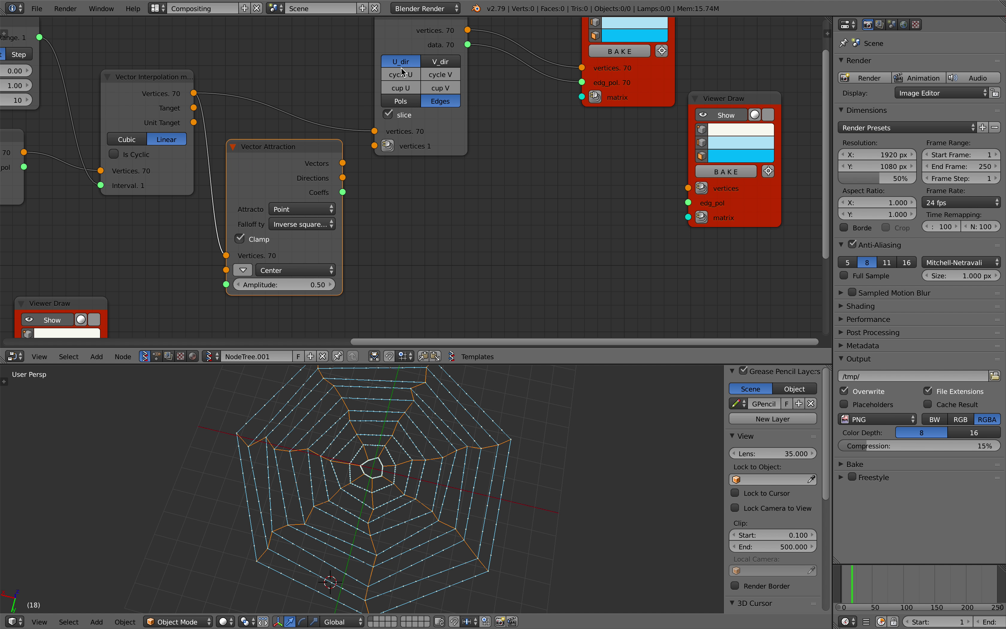
pyautogui.moveTo(403, 47); pyautogui.dragTo(411, 77)
pyautogui.moveTo(396, 55); pyautogui.dragTo(414, 61, button='middle')
pyautogui.moveTo(313, 155); pyautogui.dragTo(338, 130)
pyautogui.scroll(3, 432, 418)
pyautogui.moveTo(431, 417)
pyautogui.mouseDown(button='middle')
pyautogui.moveTo(439, 426)
pyautogui.moveTo(429, 429)
pyautogui.mouseUp(button='middle')
pyautogui.scroll(2, 419, 456)
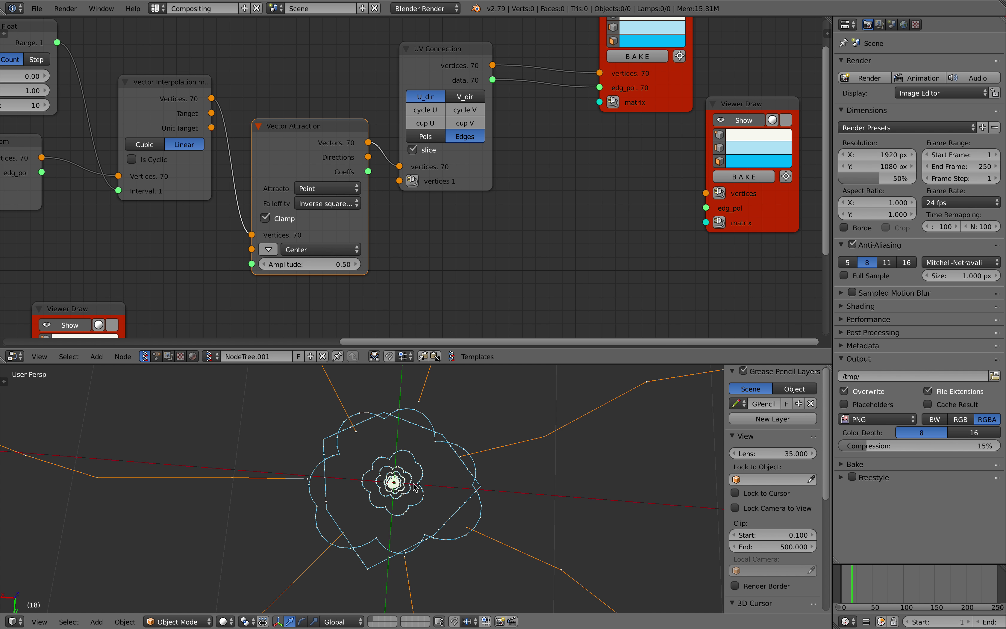
# Set Vector Attraction's amplitude to 0.81 and try the Inverse - 1/R falloff type
pyautogui.moveTo(351, 228); pyautogui.dragTo(378, 217, button='middle')
pyautogui.moveTo(362, 255)
pyautogui.mouseDown()
pyautogui.moveTo(482, 254)
pyautogui.moveTo(383, 254)
pyautogui.mouseUp()
pyautogui.hotkey('ctrl', 's')
pyautogui.click(364, 255)
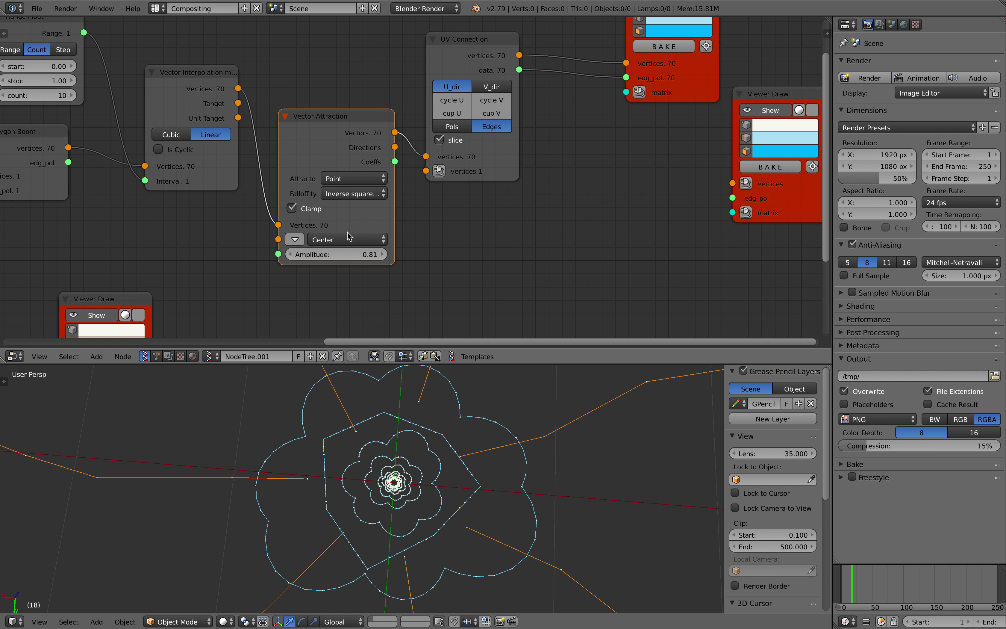
pyautogui.click(342, 189)
pyautogui.click(374, 197)
pyautogui.click(373, 178)
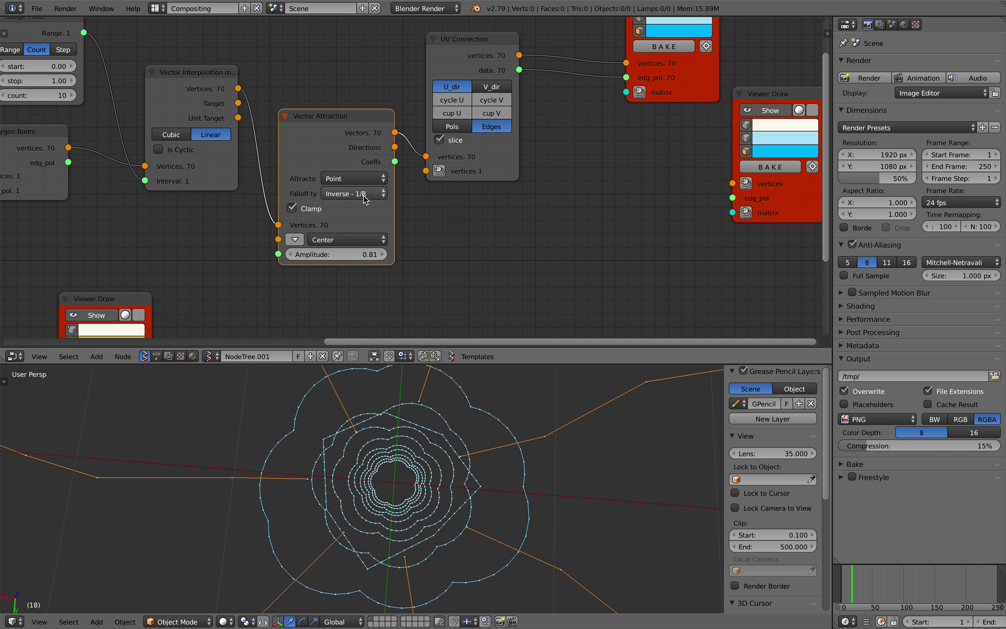
# Switch the falloff type to Gauss - Exp(-R^2/2), then widen the Vector Attraction node and move UV Connection away from it
pyautogui.keyDown('ctrl'); pyautogui.scroll(-4, 364, 195); pyautogui.keyUp('ctrl')
pyautogui.keyDown('ctrl'); pyautogui.scroll(2, 364, 196); pyautogui.keyUp('ctrl')
pyautogui.keyDown('ctrl'); pyautogui.scroll(-1, 364, 196); pyautogui.keyUp('ctrl')
pyautogui.keyDown('ctrl'); pyautogui.scroll(-3, 365, 199); pyautogui.keyUp('ctrl')
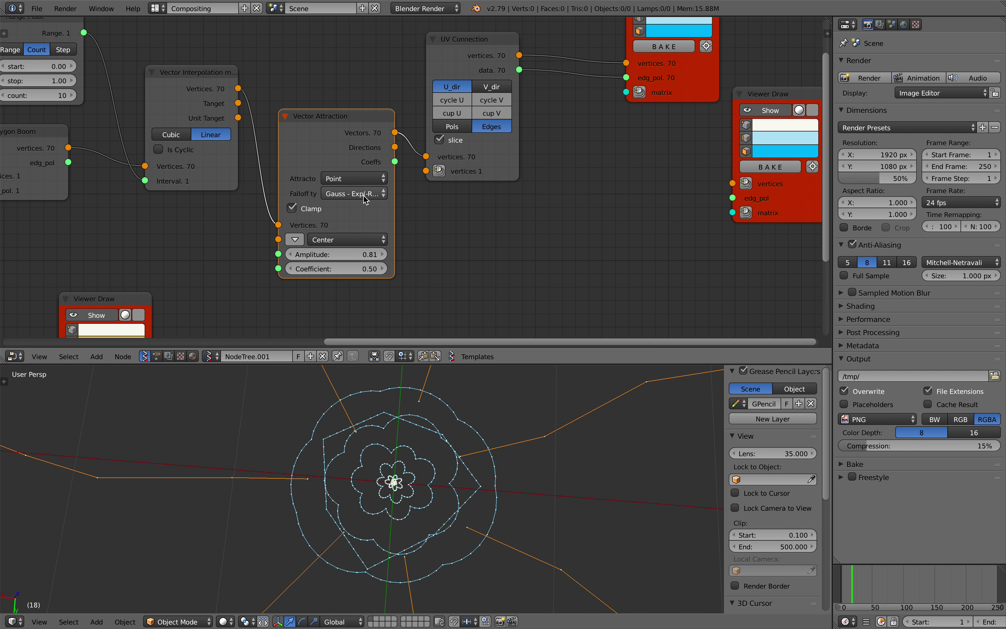
pyautogui.moveTo(393, 204); pyautogui.dragTo(421, 204)
pyautogui.moveTo(495, 165); pyautogui.dragTo(536, 158)
# Compare the Inverse - 1/R falloff with Gauss, then give the Gauss falloff a coefficient of 0.12 and amplitude of 0.93
pyautogui.keyDown('ctrl'); pyautogui.scroll(4, 376, 196); pyautogui.keyUp('ctrl')
pyautogui.keyDown('ctrl'); pyautogui.scroll(-1, 377, 199); pyautogui.keyUp('ctrl')
pyautogui.keyDown('ctrl'); pyautogui.scroll(1, 376, 198); pyautogui.keyUp('ctrl')
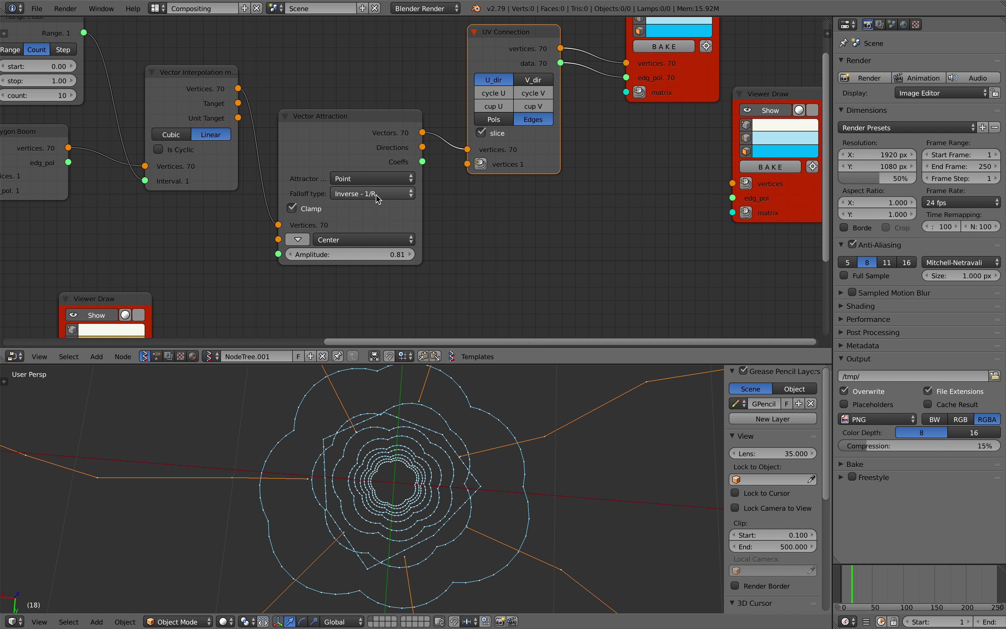
pyautogui.keyDown('ctrl'); pyautogui.scroll(-1, 377, 199); pyautogui.keyUp('ctrl')
pyautogui.moveTo(353, 268)
pyautogui.mouseDown()
pyautogui.moveTo(328, 269)
pyautogui.moveTo(341, 269)
pyautogui.mouseUp()
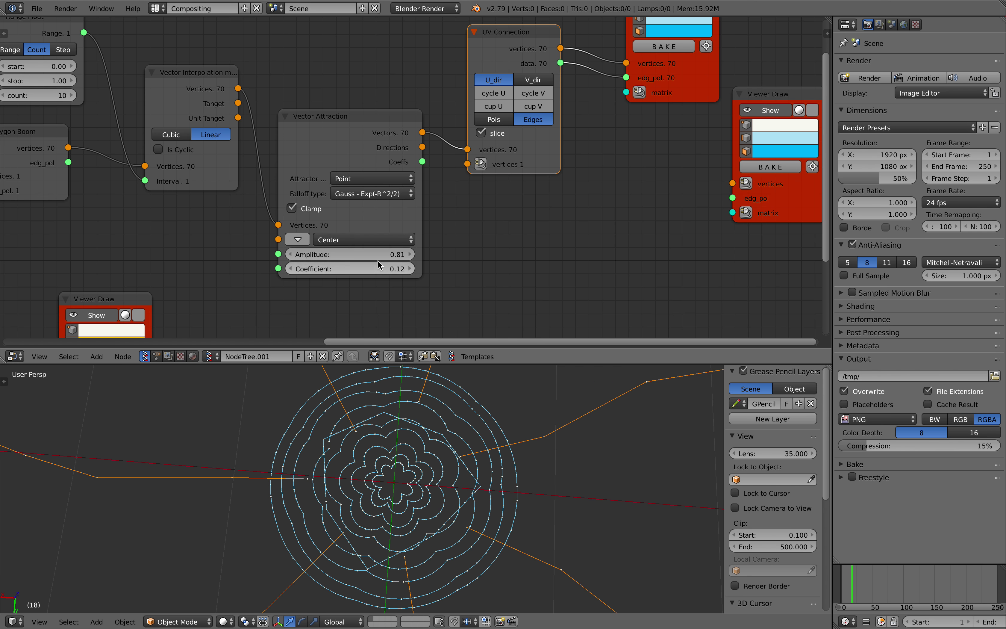
pyautogui.moveTo(378, 254); pyautogui.dragTo(366, 255)
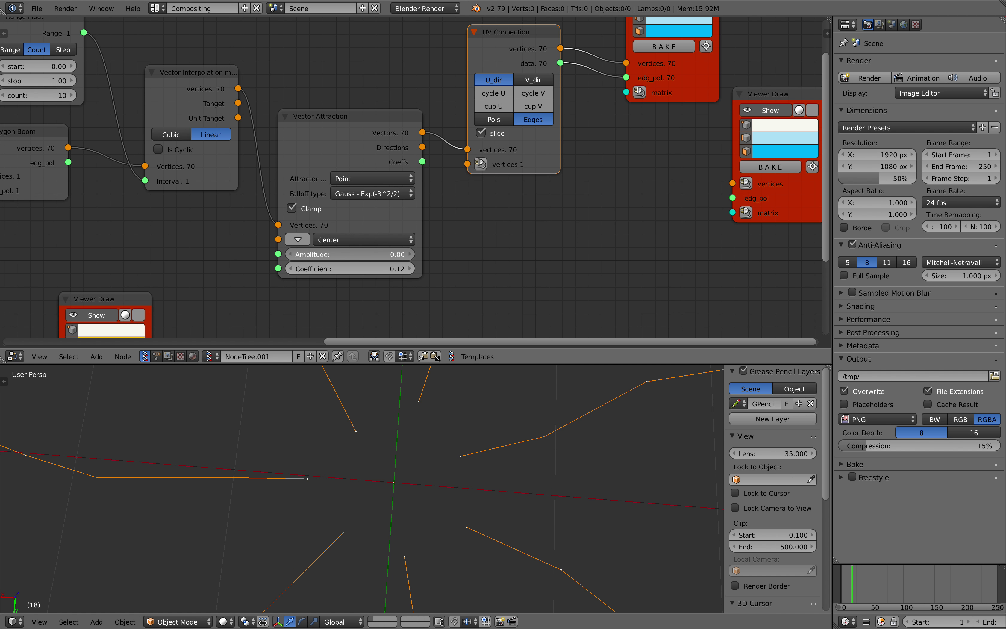
pyautogui.moveTo(366, 255)
pyautogui.mouseDown()
pyautogui.moveTo(406, 254)
pyautogui.moveTo(369, 255)
pyautogui.mouseUp()
# Disable Clamp on Vector Attraction and set its amplitude to 1.14 and coefficient to 0.11
pyautogui.moveTo(476, 444); pyautogui.dragTo(482, 444, button='middle')
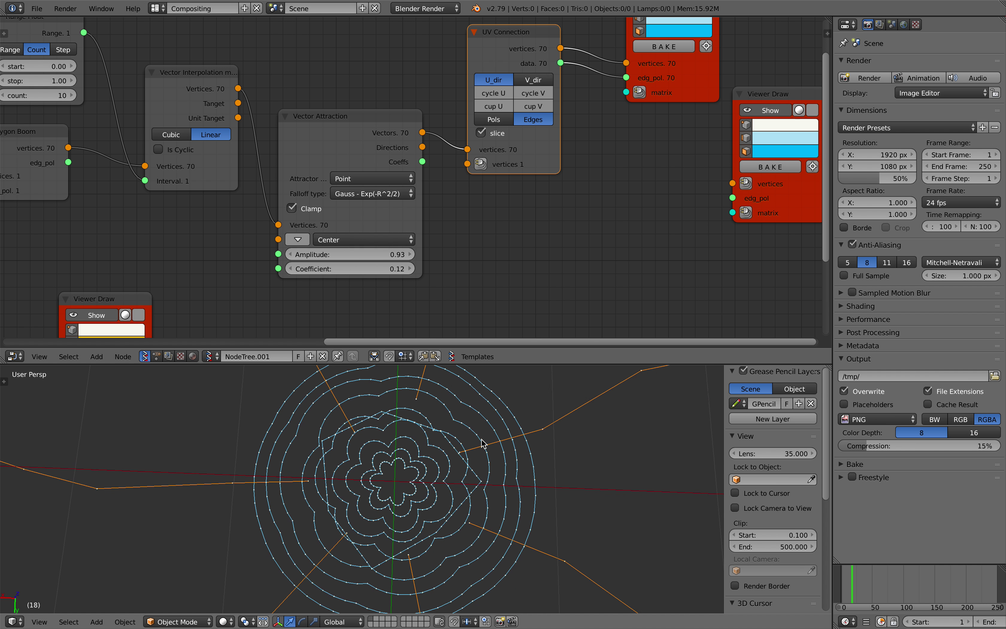
pyautogui.moveTo(370, 264); pyautogui.dragTo(371, 259, button='middle')
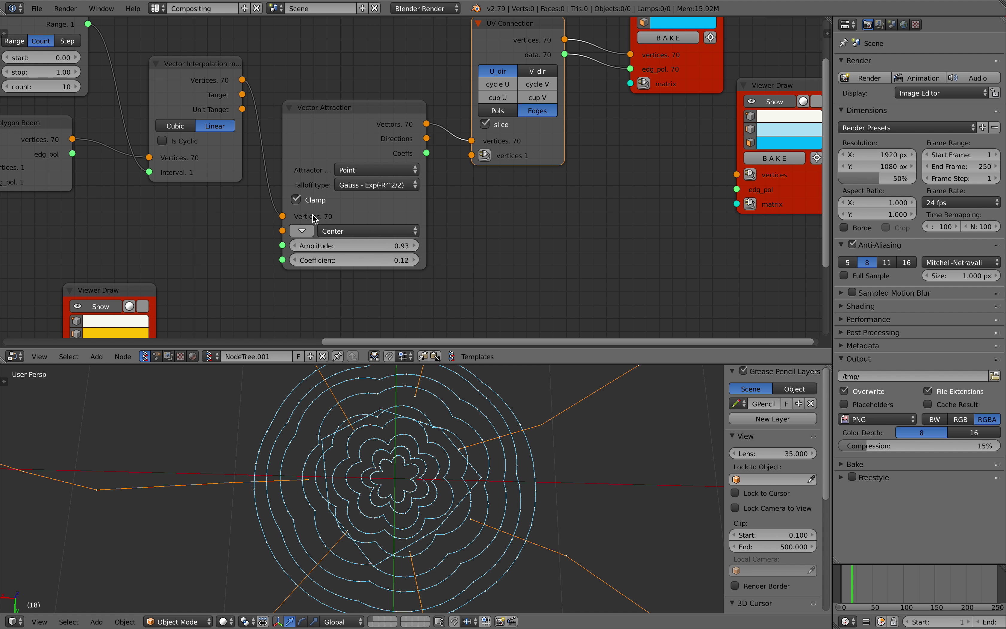
pyautogui.hotkey('ctrl', 's')
pyautogui.moveTo(430, 459); pyautogui.dragTo(410, 431, button='middle')
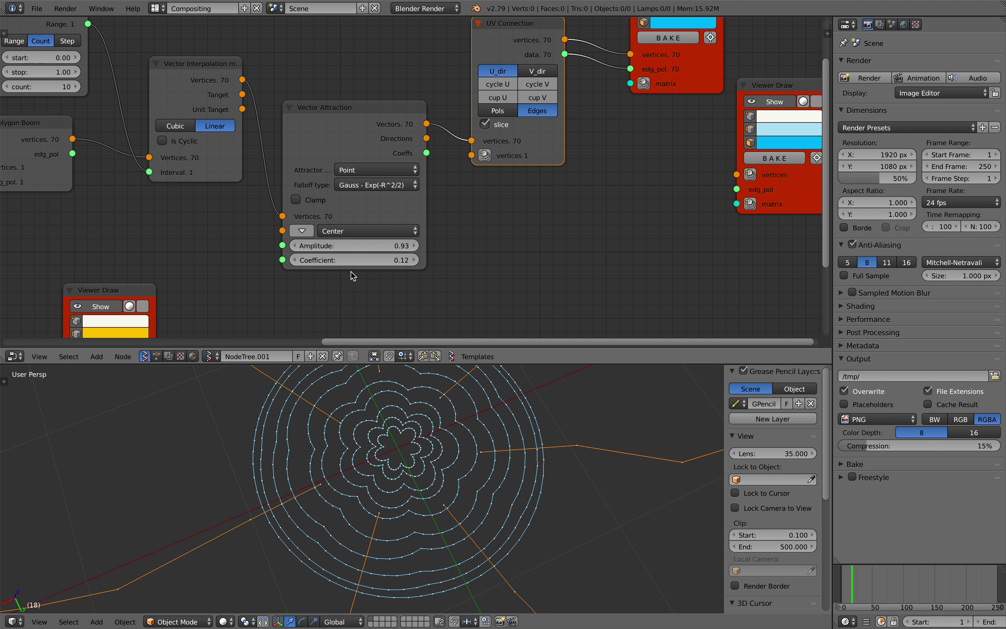
pyautogui.moveTo(359, 246); pyautogui.dragTo(371, 264)
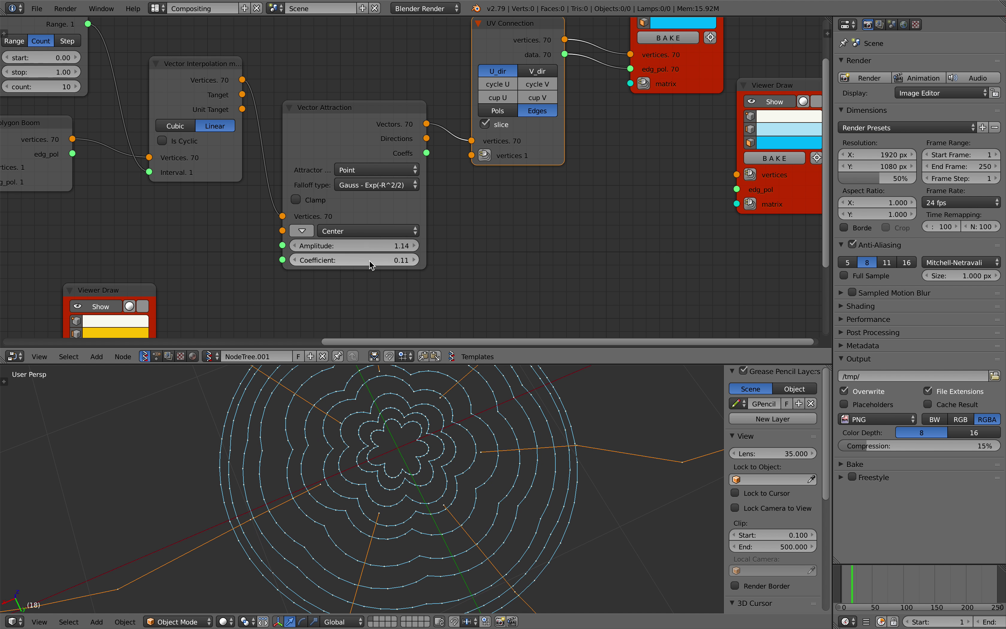
# Change Vector Attraction's falloff type to Inverse exponent - Exp(-R) and set the coefficient to 0.16
pyautogui.click(370, 185)
pyautogui.click(380, 111)
pyautogui.click(386, 190)
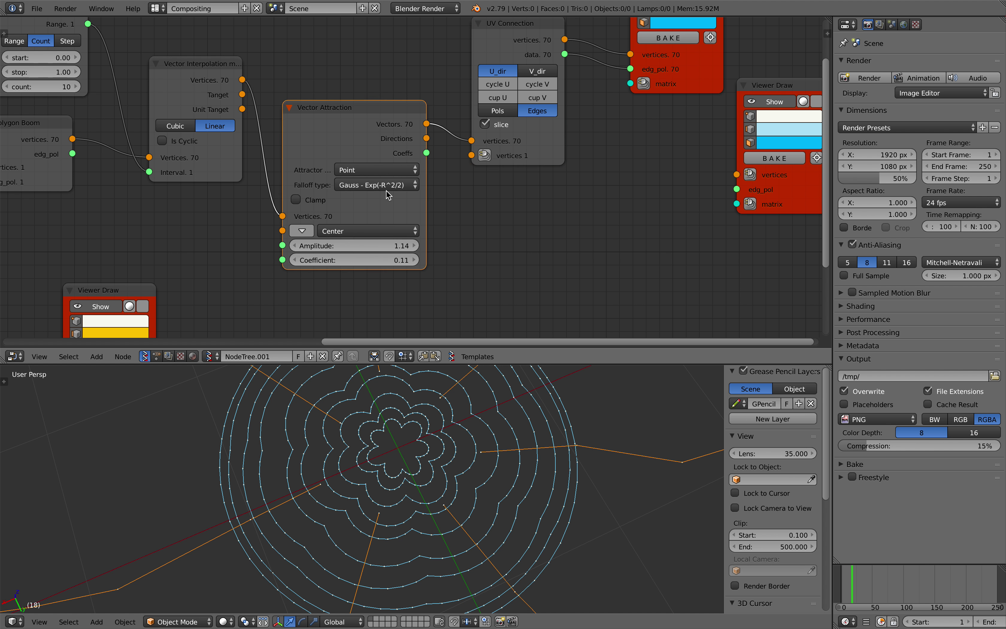
pyautogui.click(380, 183)
pyautogui.click(387, 125)
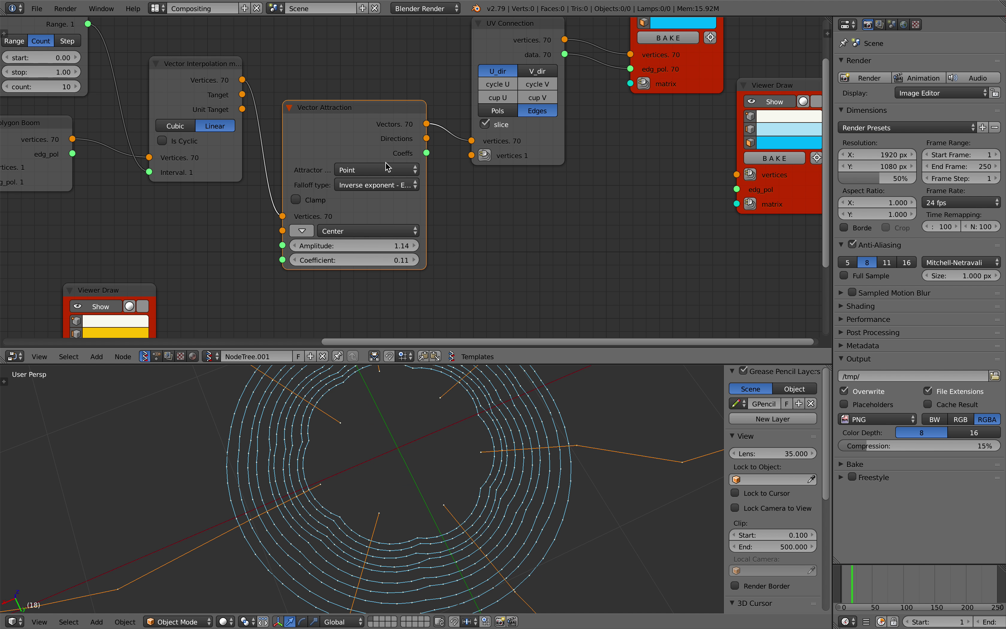
pyautogui.moveTo(379, 259)
pyautogui.mouseDown()
pyautogui.moveTo(414, 261)
pyautogui.moveTo(381, 260)
pyautogui.mouseUp()
# Try the Inverse cubic - 1/R^3 falloff with an amplitude of 0.57 and compare it with Inverse - 1/R
pyautogui.click(383, 186)
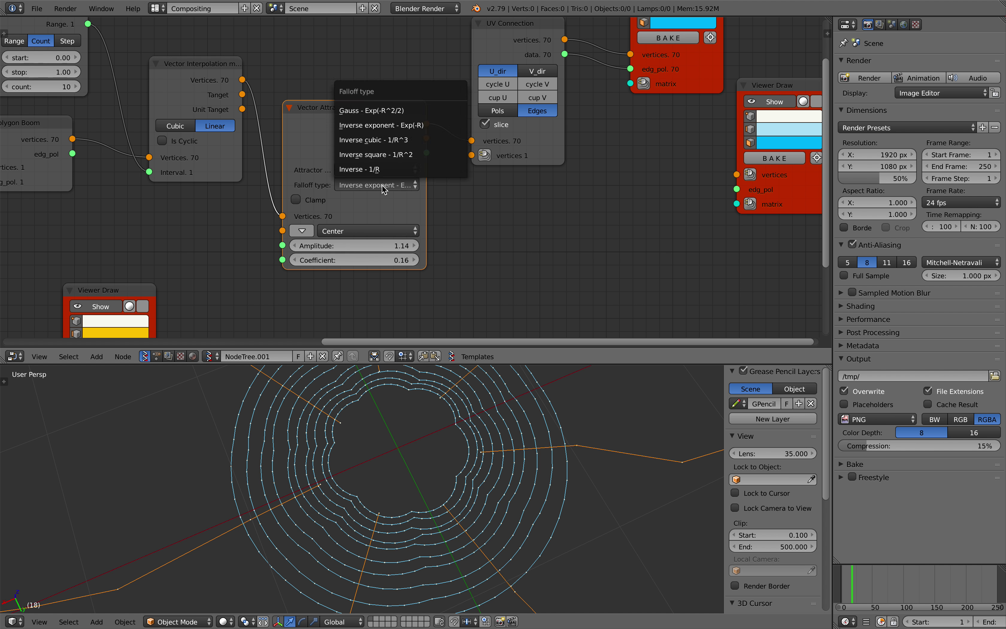
pyautogui.press('c')
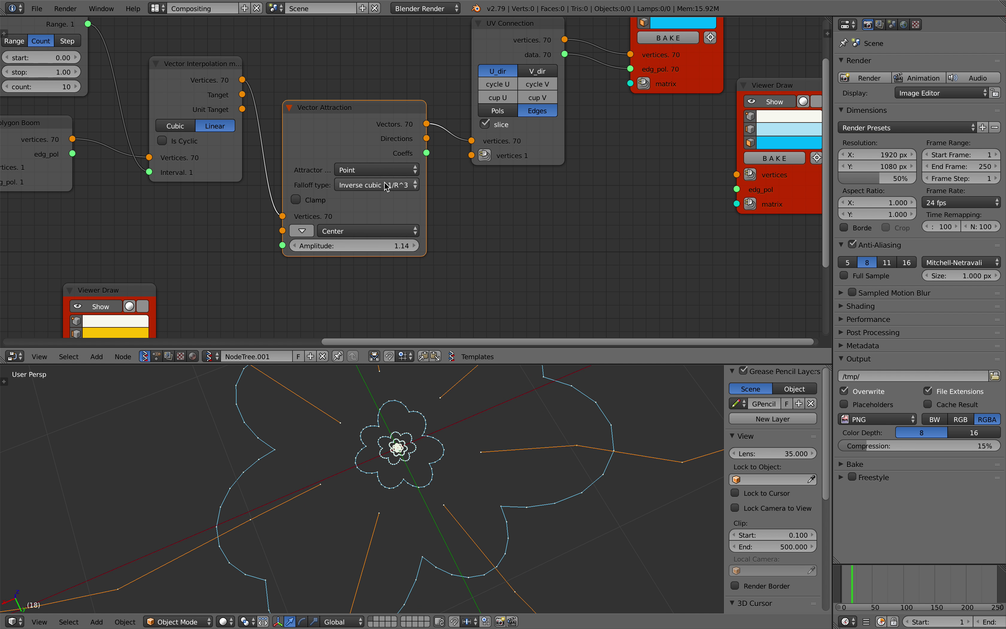
pyautogui.moveTo(395, 245); pyautogui.dragTo(374, 246)
pyautogui.keyDown('ctrl'); pyautogui.scroll(3, 402, 183); pyautogui.keyUp('ctrl')
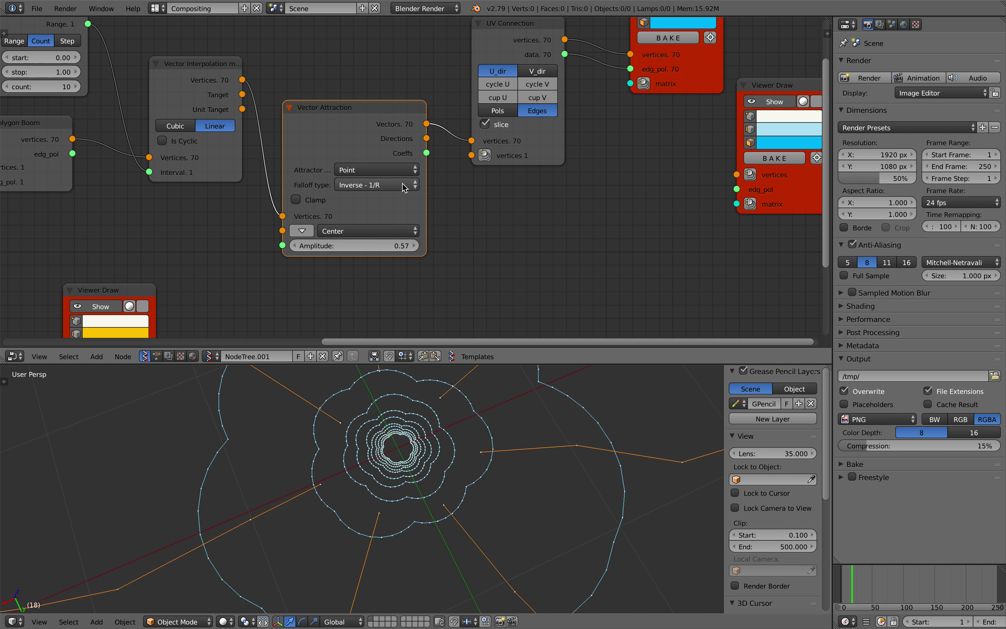
pyautogui.keyDown('ctrl'); pyautogui.scroll(1, 403, 187); pyautogui.keyUp('ctrl')
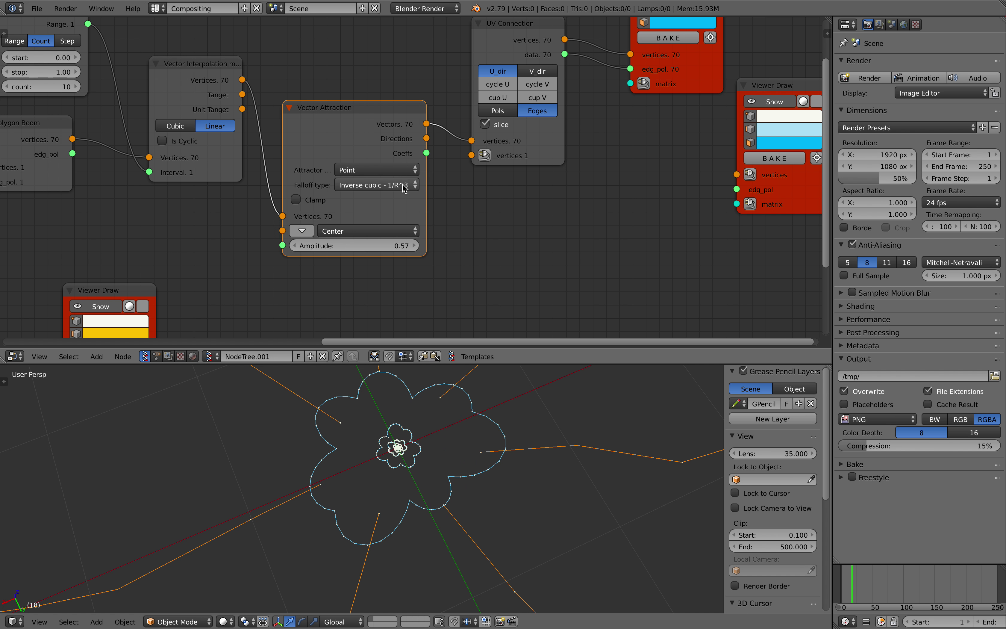
# Set the falloff type to Inverse exponent with amplitude 7.84 and coefficient 0.33, and inspect the deformed web
pyautogui.keyDown('ctrl'); pyautogui.scroll(-1, 404, 188); pyautogui.keyUp('ctrl')
pyautogui.keyDown('ctrl'); pyautogui.scroll(-2, 403, 188); pyautogui.keyUp('ctrl')
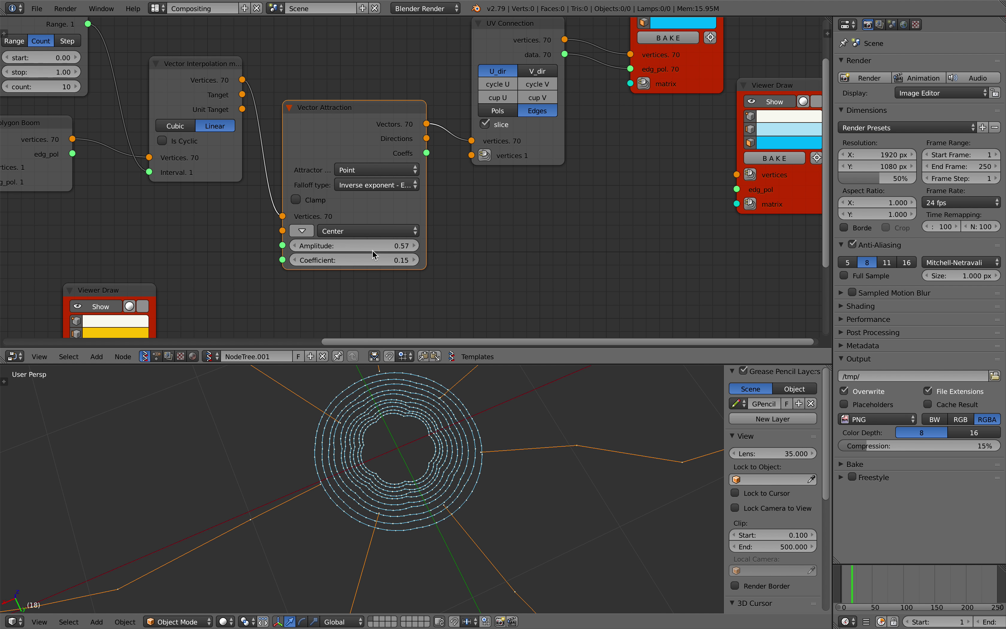
pyautogui.moveTo(366, 246)
pyautogui.mouseDown()
pyautogui.moveTo(628, 246)
pyautogui.moveTo(345, 259)
pyautogui.moveTo(383, 260)
pyautogui.moveTo(372, 260)
pyautogui.mouseUp()
pyautogui.scroll(-9, 458, 440)
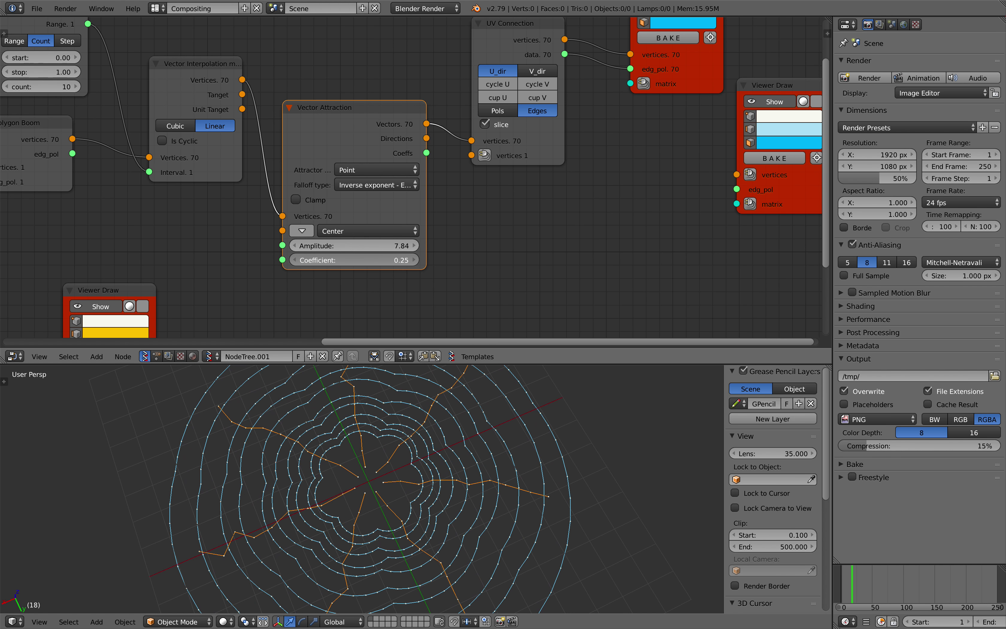
pyautogui.scroll(5, 358, 465)
pyautogui.moveTo(357, 464); pyautogui.dragTo(337, 417, button='middle')
pyautogui.scroll(-1, 403, 395)
pyautogui.moveTo(400, 395); pyautogui.dragTo(407, 403, button='middle')
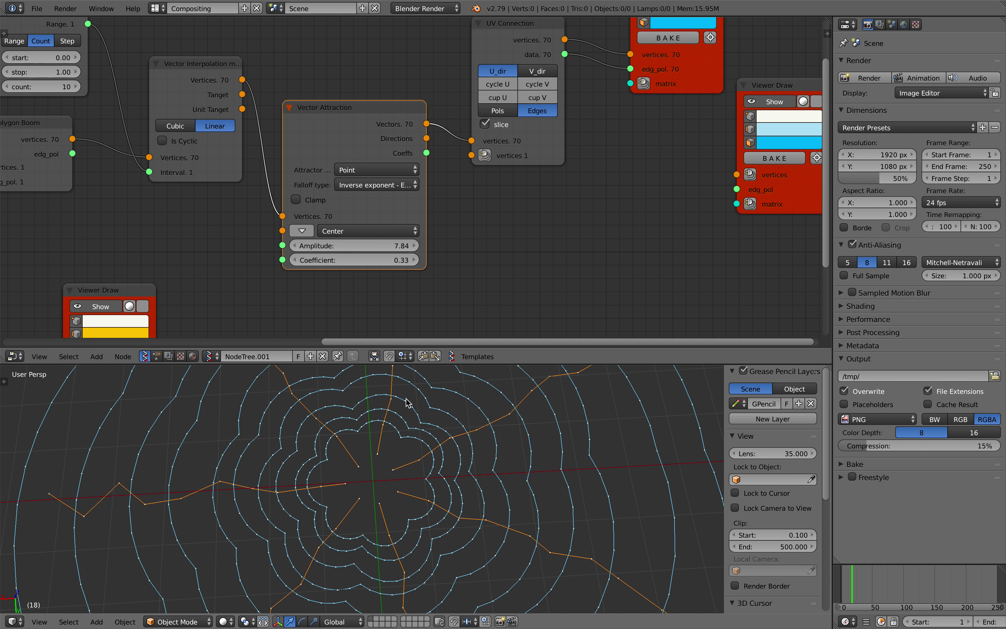
# Move Vector Attraction slightly upward and shift UV Connection farther away from it
pyautogui.scroll(-2, 369, 241)
pyautogui.moveTo(369, 241); pyautogui.dragTo(351, 247, button='middle')
pyautogui.moveTo(369, 155); pyautogui.dragTo(373, 142)
pyautogui.moveTo(502, 155); pyautogui.dragTo(517, 153)
# Try V_dir on the UV Connection node against U_dir, ending on U_dir
pyautogui.click(508, 95)
pyautogui.click(487, 92)
pyautogui.click(508, 94)
pyautogui.click(487, 93)
pyautogui.scroll(-5, 499, 416)
pyautogui.moveTo(484, 425); pyautogui.dragTo(488, 419, button='middle')
pyautogui.scroll(3, 485, 421)
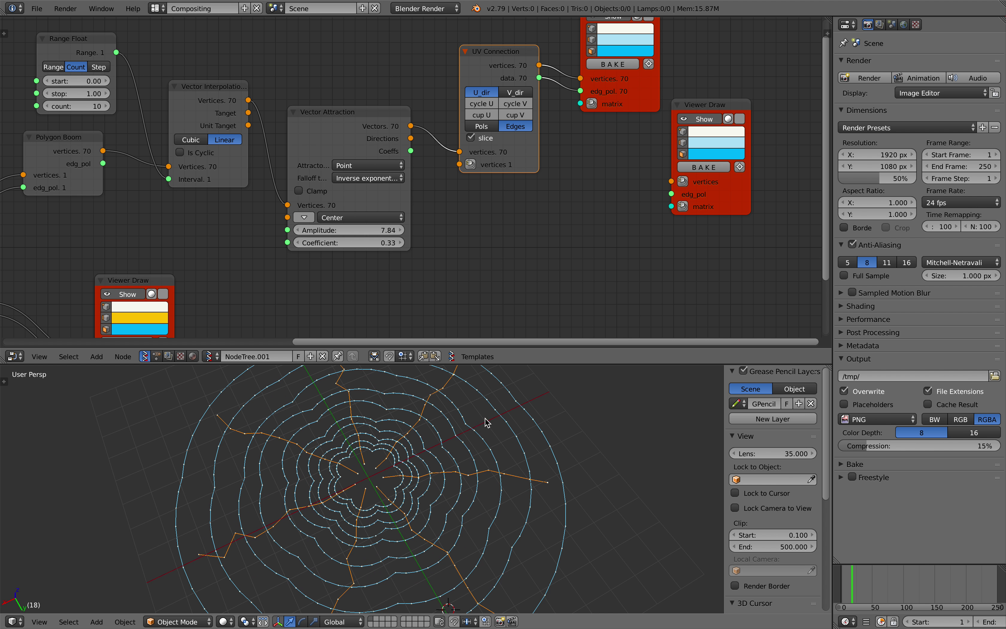
# Place the unlinked Viewer Draw beneath the connected one and move Vector Attraction closer to UV Connection
pyautogui.scroll(-2, 391, 254)
pyautogui.moveTo(445, 258); pyautogui.dragTo(493, 266, button='middle')
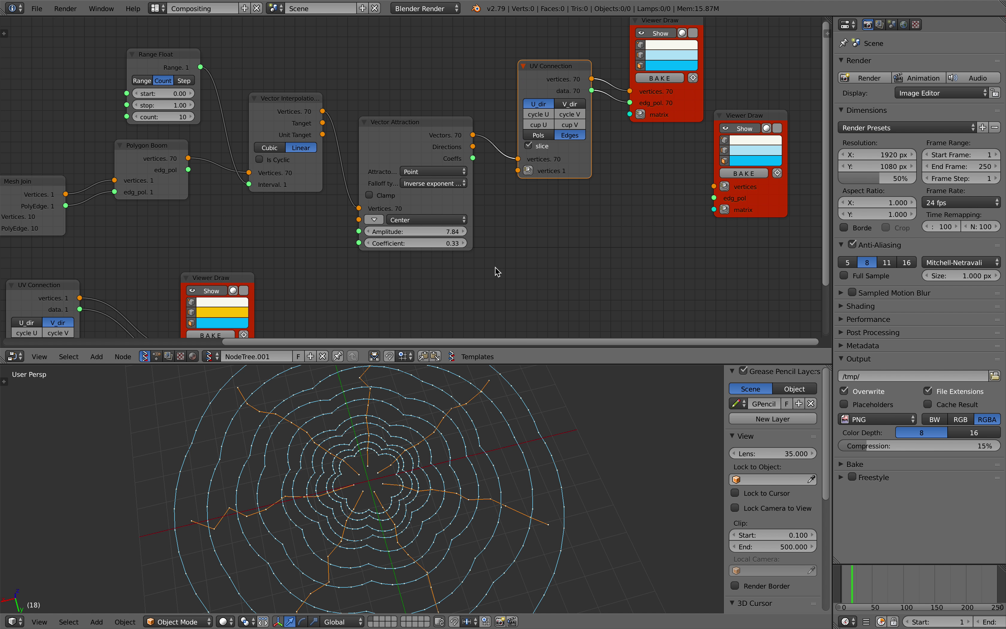
pyautogui.moveTo(653, 181); pyautogui.dragTo(658, 204, button='middle')
pyautogui.moveTo(682, 127)
pyautogui.mouseDown()
pyautogui.moveTo(699, 115)
pyautogui.moveTo(738, 160)
pyautogui.moveTo(694, 173)
pyautogui.mouseUp()
pyautogui.moveTo(582, 233); pyautogui.dragTo(642, 212, button='middle')
pyautogui.scroll(-2, 501, 420)
pyautogui.moveTo(486, 136); pyautogui.dragTo(504, 105)
pyautogui.moveTo(731, 22)
pyautogui.mouseDown(button='middle')
pyautogui.moveTo(720, 43)
pyautogui.moveTo(669, 74)
pyautogui.mouseUp(button='middle')
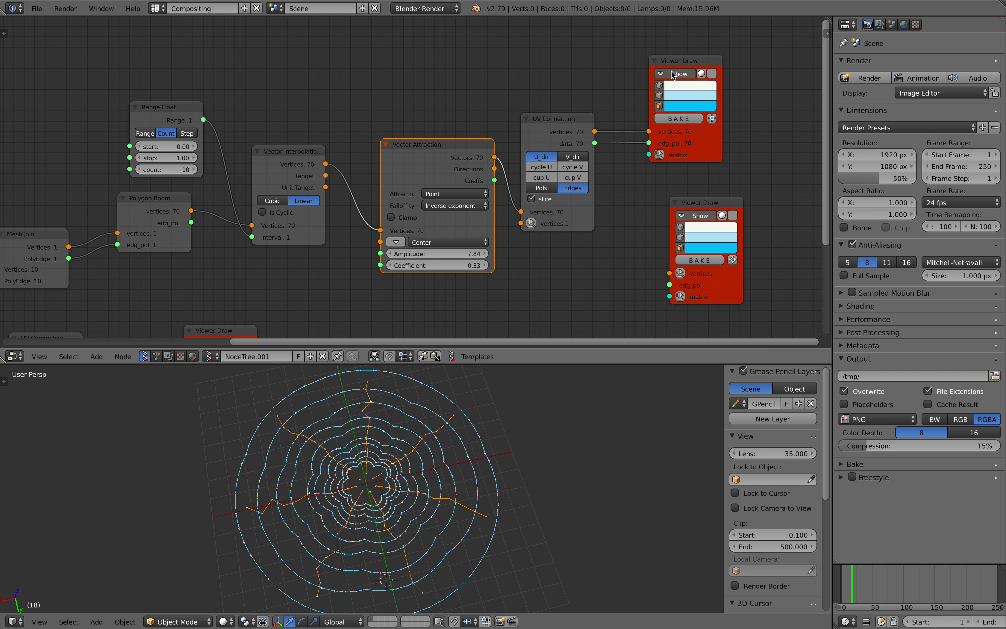
# Raise Vector Interpolation, Vector Attraction and UV Connection, and move the connected Viewer Draw farther along to space out the chain
pyautogui.moveTo(293, 163); pyautogui.dragTo(280, 100)
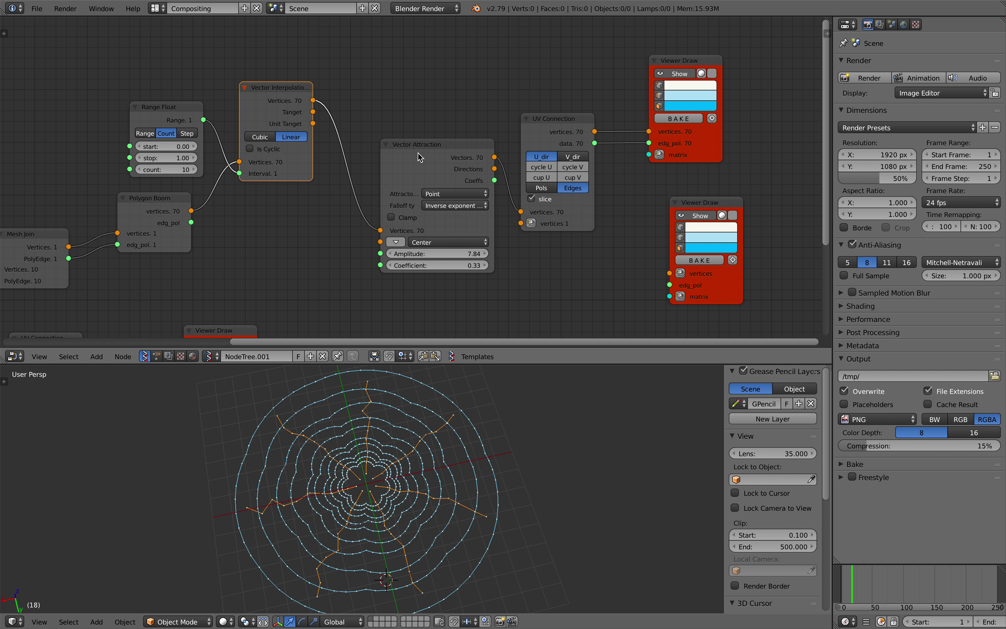
pyautogui.moveTo(458, 178); pyautogui.dragTo(431, 108)
pyautogui.moveTo(535, 148); pyautogui.dragTo(537, 125)
pyautogui.moveTo(707, 146); pyautogui.dragTo(732, 146)
pyautogui.moveTo(241, 172); pyautogui.dragTo(308, 146, button='middle')
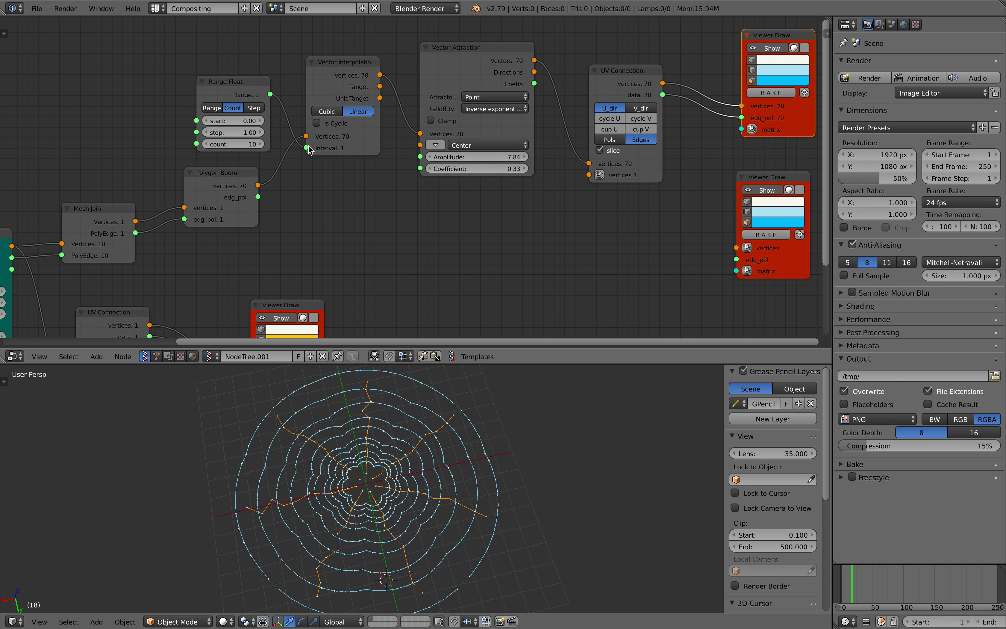
pyautogui.moveTo(329, 96); pyautogui.dragTo(334, 91)
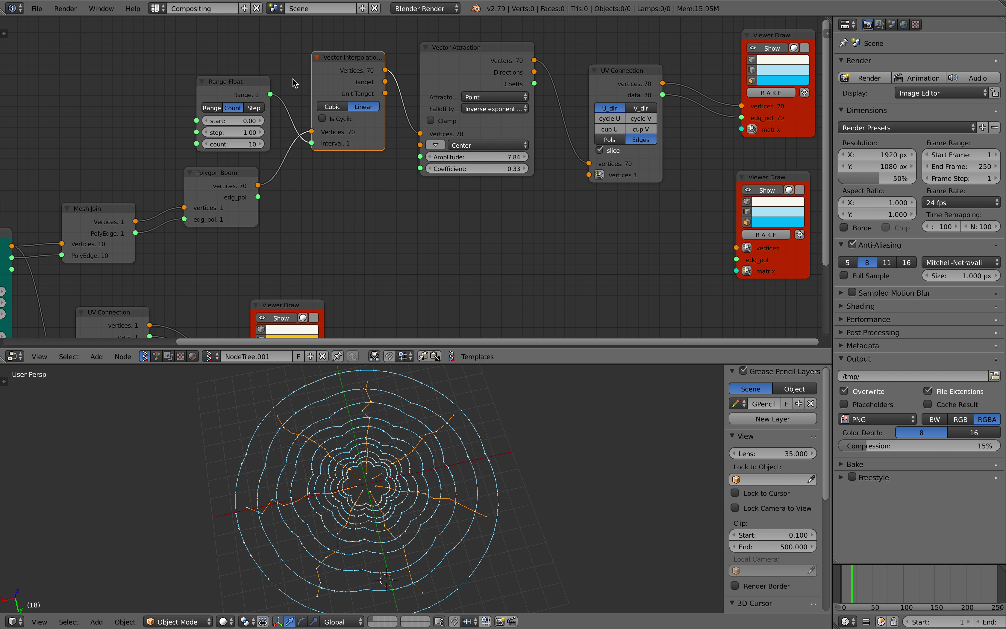
# Duplicate the connected Viewer Draw into the space below Vector Attraction and turn off the original's display
pyautogui.scroll(-1, 367, 151)
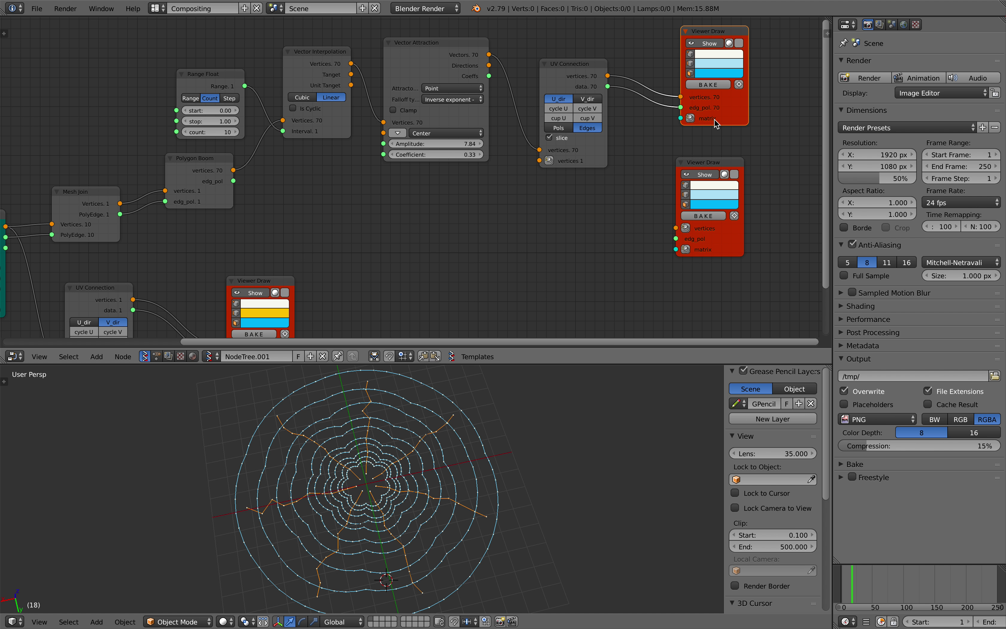
pyautogui.hotkey('shift', 'd')
pyautogui.click(431, 285)
pyautogui.click(689, 45)
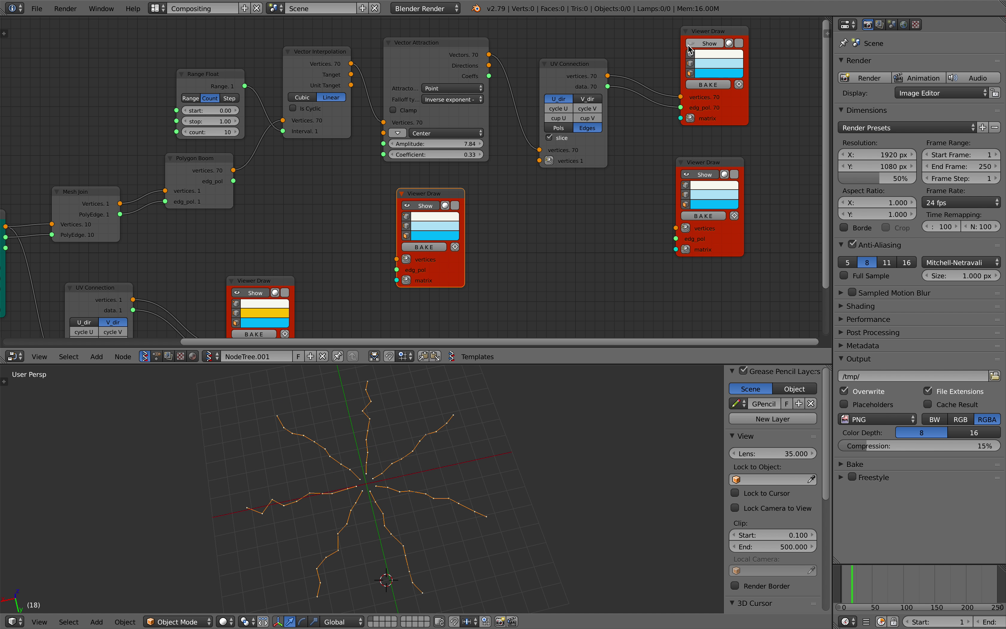
# Link Vector Interpolation's vertices to the duplicated Viewer Draw, then lower Vector Interpolation and raise Vector Attraction
pyautogui.moveTo(350, 64)
pyautogui.mouseDown()
pyautogui.moveTo(376, 245)
pyautogui.moveTo(389, 261)
pyautogui.mouseUp()
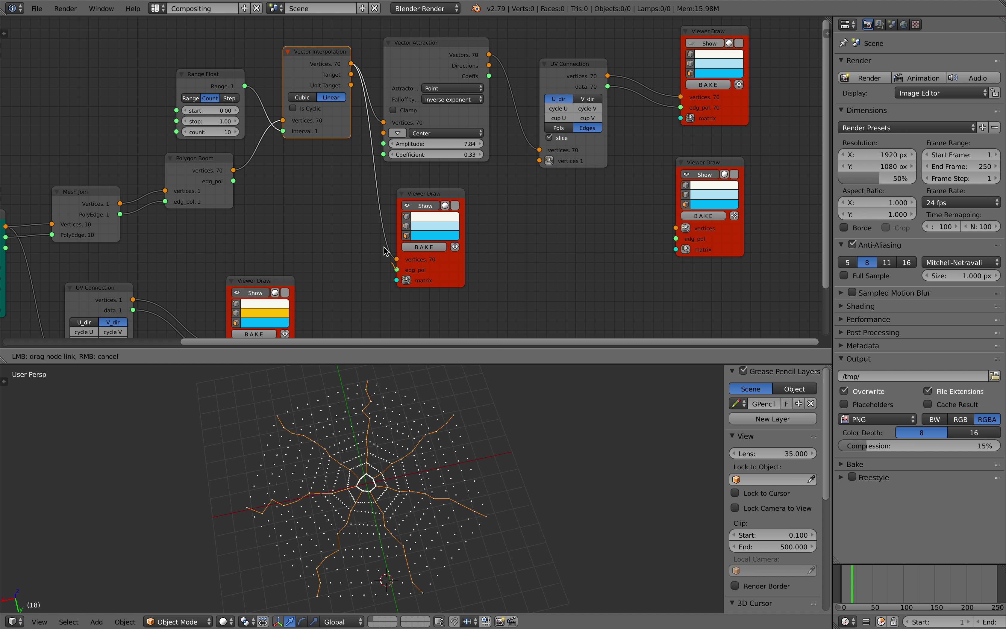
pyautogui.moveTo(349, 77); pyautogui.dragTo(295, 122)
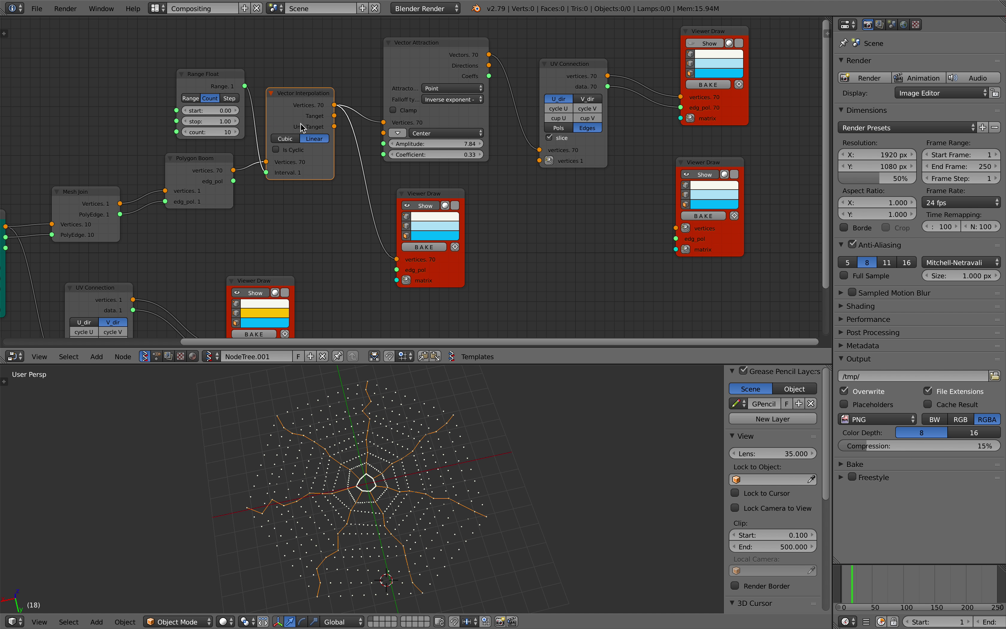
pyautogui.moveTo(419, 67); pyautogui.dragTo(422, 55)
# Duplicate UV Connection between Vector Interpolation and the Viewer Draw it feeds, routing the vertices through it and its data into edg_pol
pyautogui.hotkey('shift', 'd')
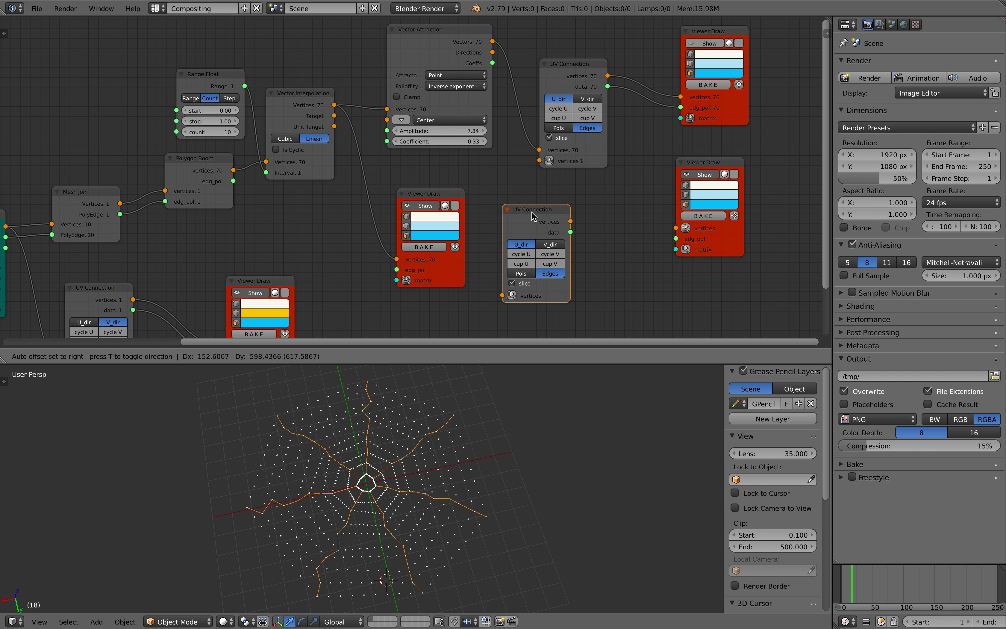
pyautogui.click(523, 212)
pyautogui.moveTo(423, 197); pyautogui.dragTo(592, 206)
pyautogui.moveTo(520, 210)
pyautogui.mouseDown()
pyautogui.moveTo(447, 198)
pyautogui.moveTo(565, 279)
pyautogui.mouseUp()
pyautogui.moveTo(520, 386)
pyautogui.mouseDown(button='middle')
pyautogui.moveTo(441, 448)
pyautogui.moveTo(460, 399)
pyautogui.moveTo(429, 466)
pyautogui.mouseUp(button='middle')
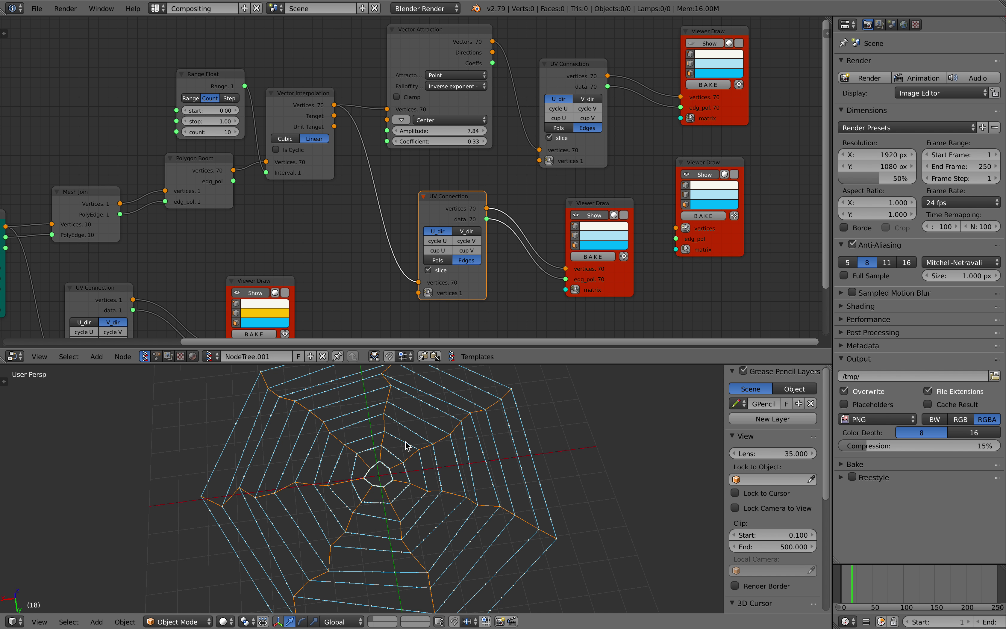
# Toggle the display of the Viewer Draw fed by Vector Attraction on and off to compare deformed and undeformed rings
pyautogui.moveTo(495, 415)
pyautogui.mouseDown(button='middle')
pyautogui.moveTo(471, 436)
pyautogui.moveTo(482, 427)
pyautogui.mouseUp(button='middle')
pyautogui.moveTo(630, 58); pyautogui.dragTo(594, 102, button='middle')
pyautogui.click(664, 87)
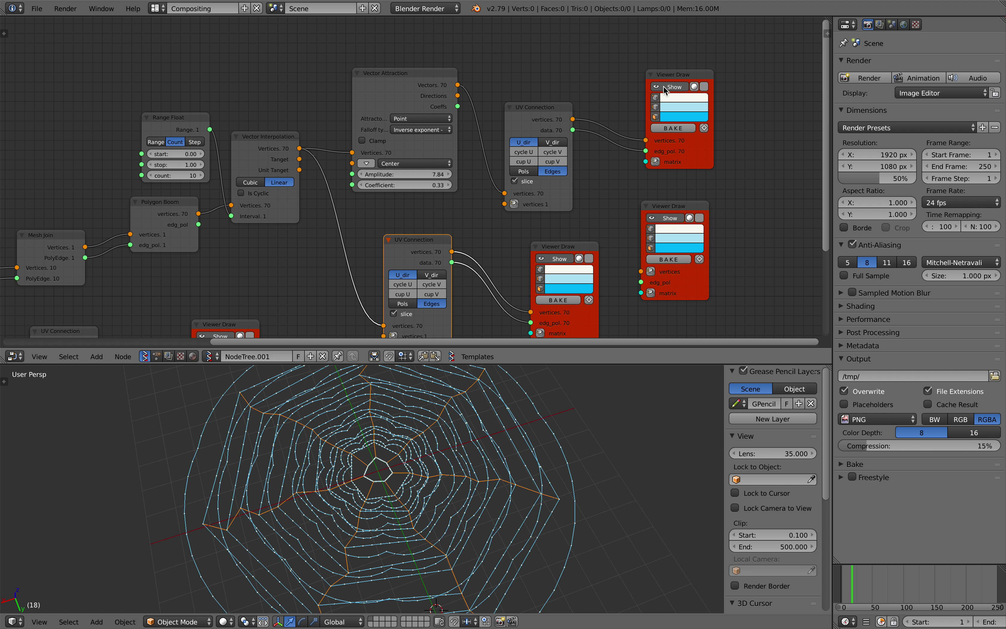
pyautogui.click(665, 85)
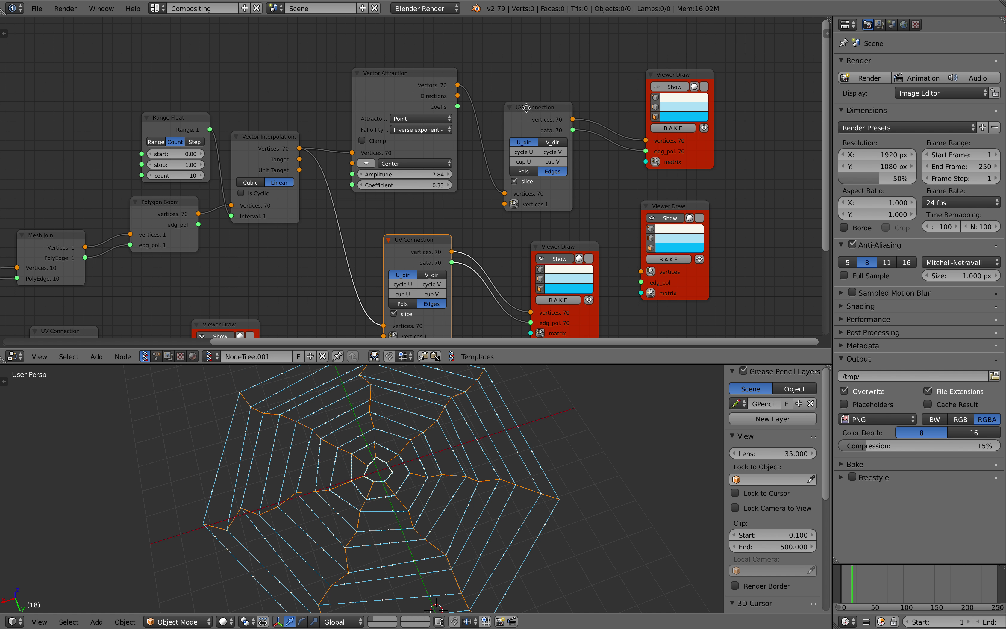
pyautogui.moveTo(526, 107); pyautogui.dragTo(532, 100, button='middle')
pyautogui.moveTo(379, 474)
pyautogui.mouseDown(button='middle')
pyautogui.moveTo(422, 482)
pyautogui.moveTo(377, 478)
pyautogui.mouseUp(button='middle')
pyautogui.scroll(-3, 421, 481)
pyautogui.scroll(1, 377, 478)
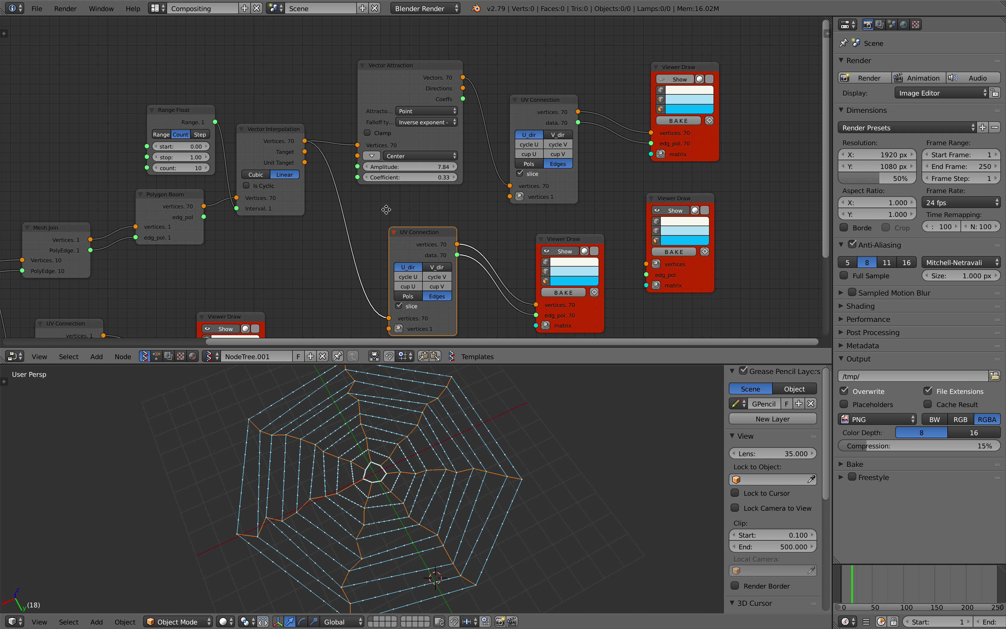
# Open sv_spider_web_001.blend and examine the basic web with its skinned copy
pyautogui.moveTo(385, 210); pyautogui.dragTo(393, 208, button='middle')
pyautogui.click(37, 8)
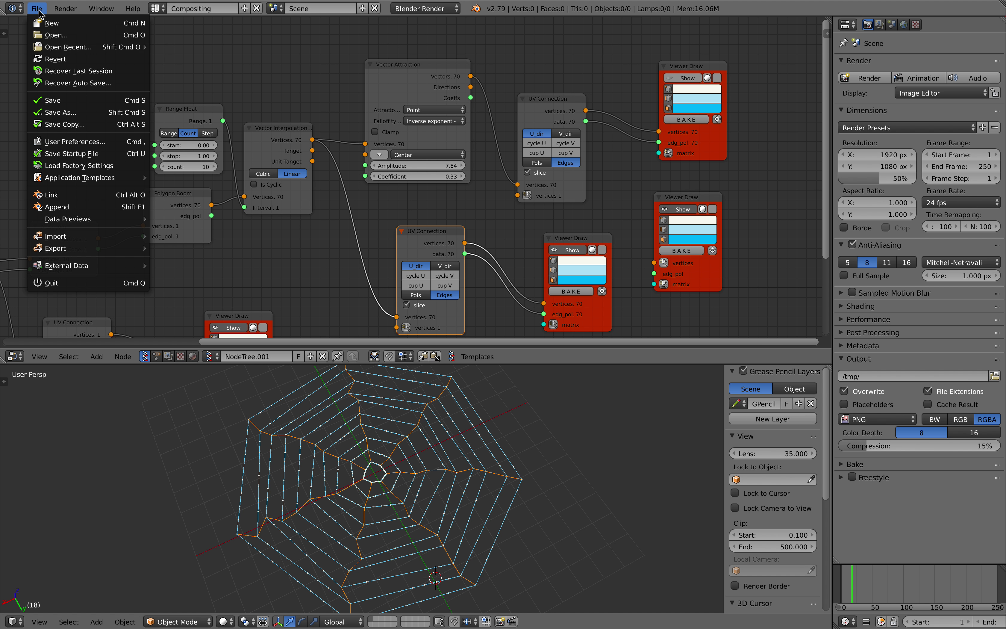
pyautogui.click(69, 38)
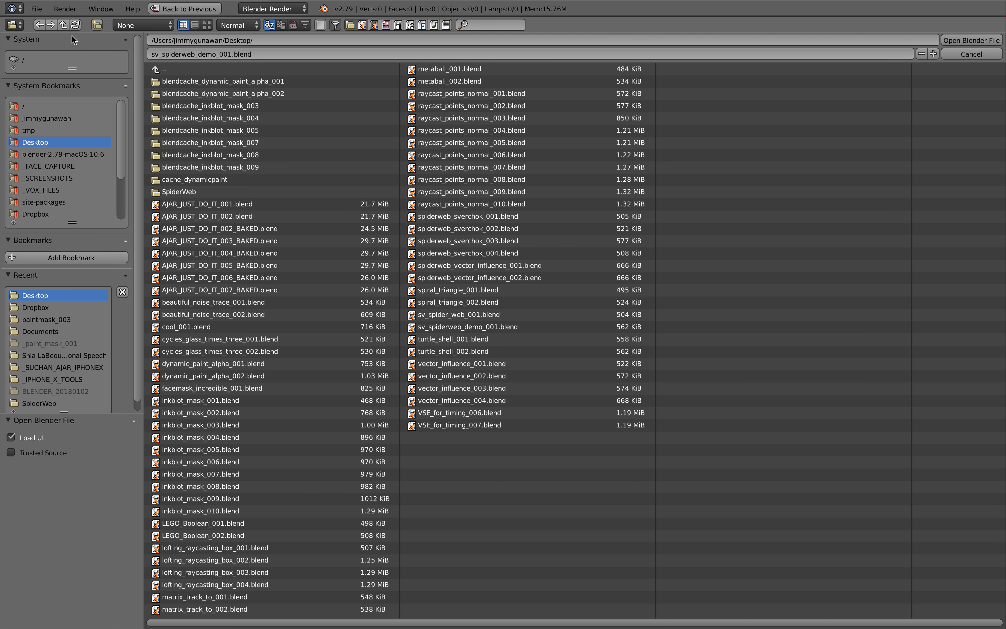
pyautogui.doubleClick(456, 317)
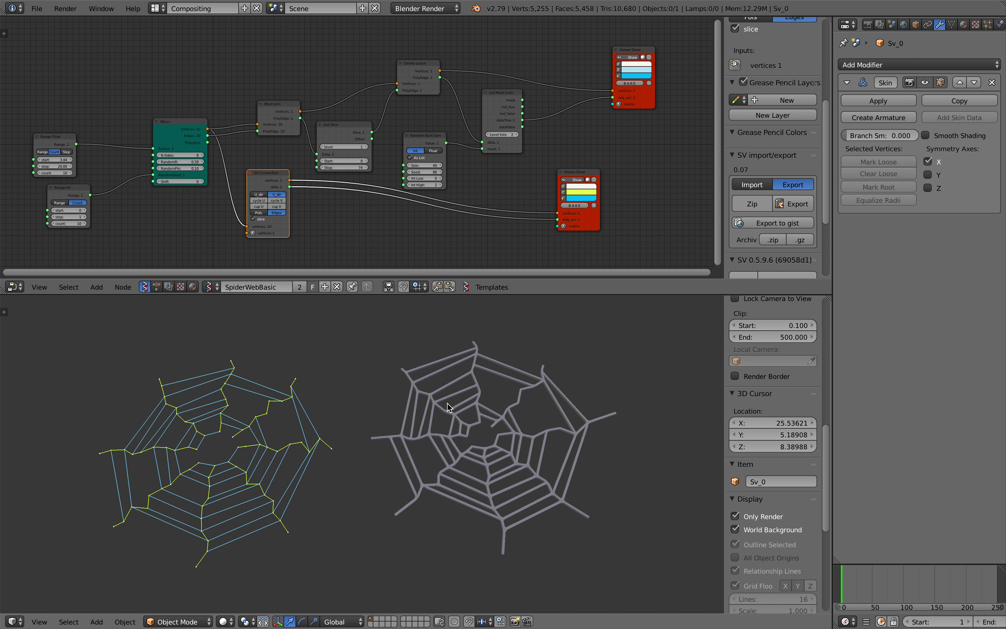
pyautogui.moveTo(447, 407); pyautogui.dragTo(396, 431, button='middle')
pyautogui.scroll(1, 419, 457)
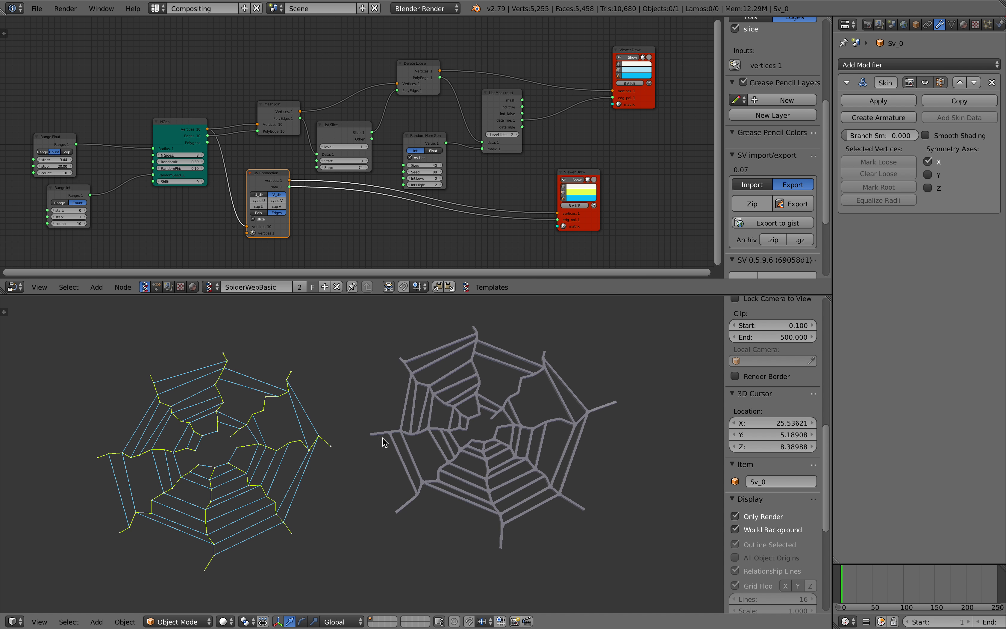
# Open spiderweb_sverchok_004.blend to view its web and node setup
pyautogui.click(37, 9)
pyautogui.click(42, 34)
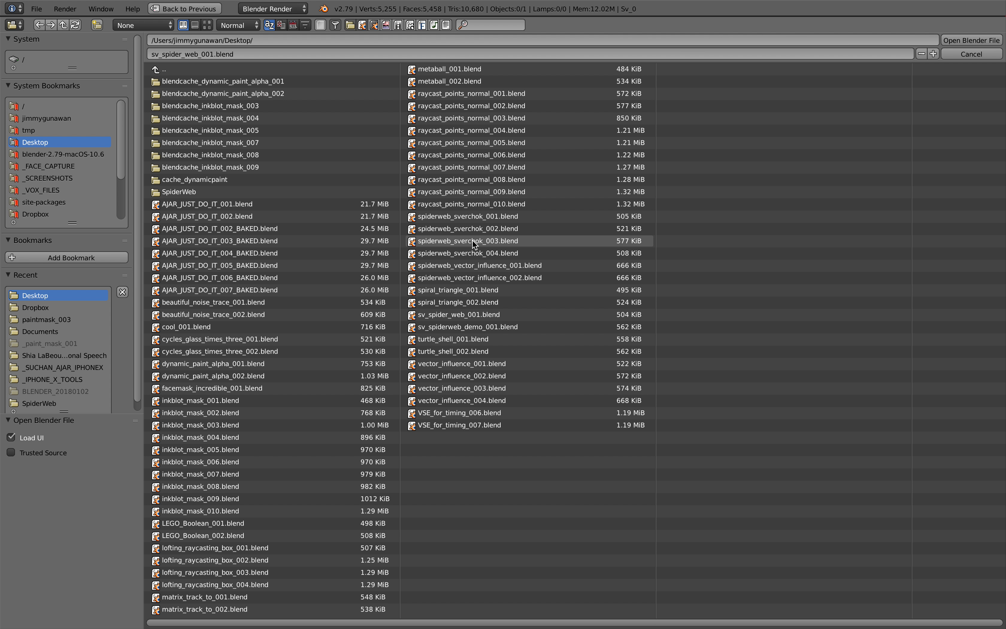
pyautogui.click(477, 249)
pyautogui.doubleClick(477, 249)
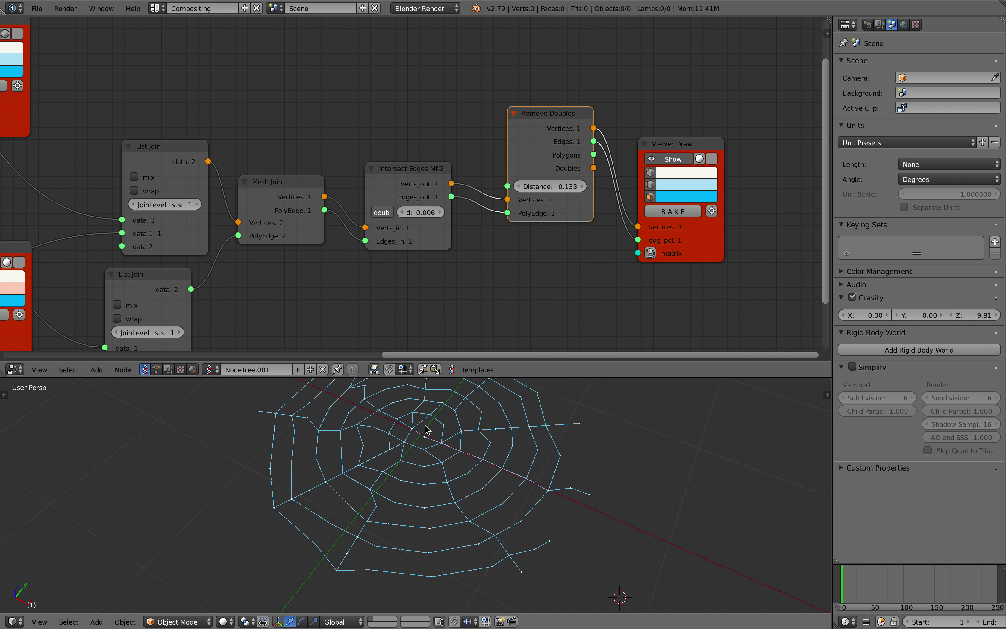
# Open vector_influence_004.blend and enlarge the node editor area slightly
pyautogui.click(37, 8)
pyautogui.click(42, 35)
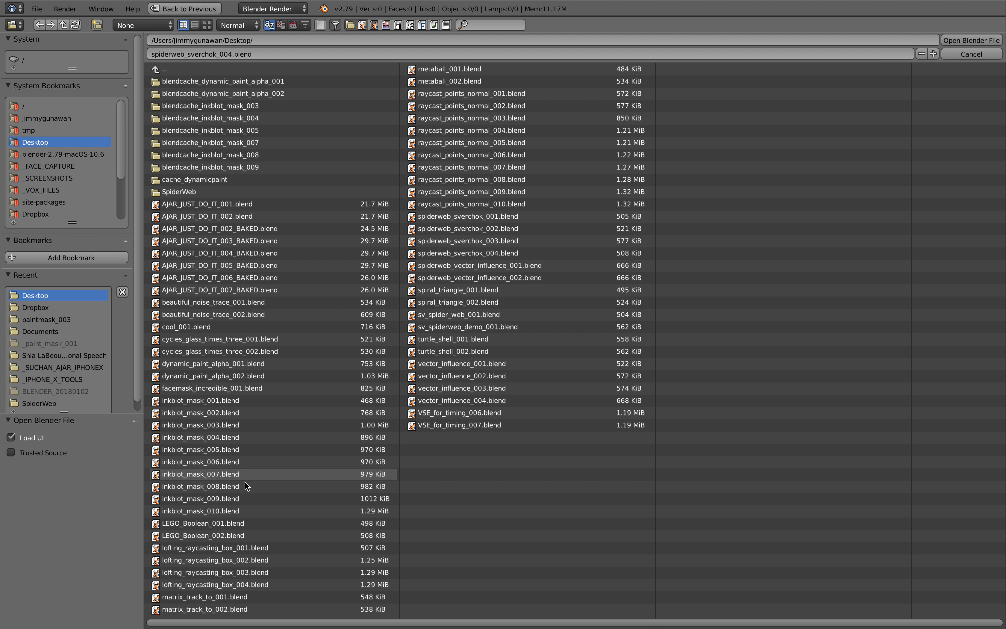
pyautogui.click(464, 401)
pyautogui.doubleClick(470, 401)
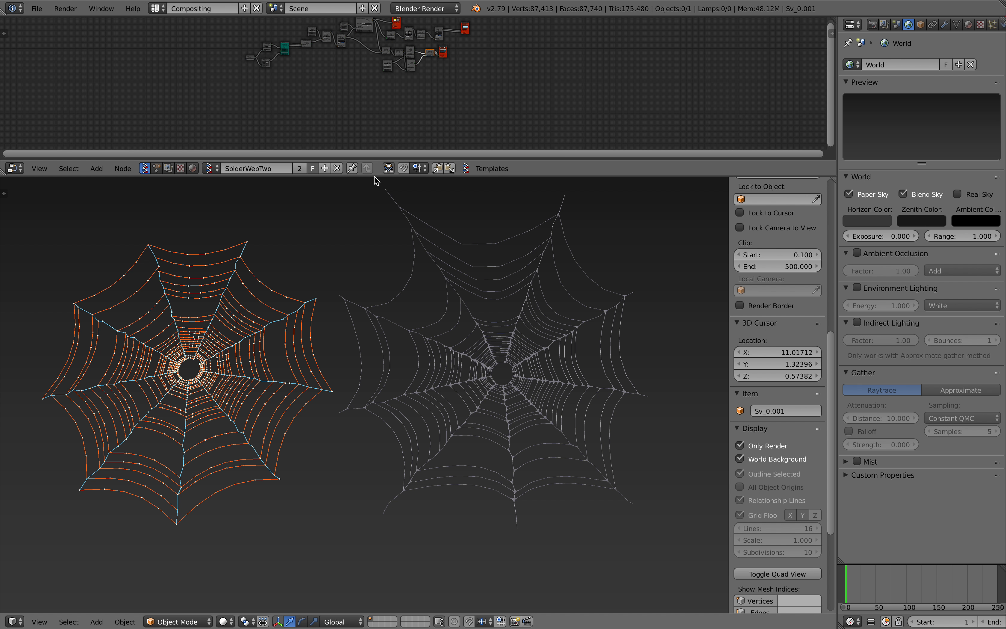
pyautogui.moveTo(376, 179); pyautogui.dragTo(378, 229)
# Save the file under the new name spiderweb_with_attractor_001 on the Desktop
pyautogui.click(37, 9)
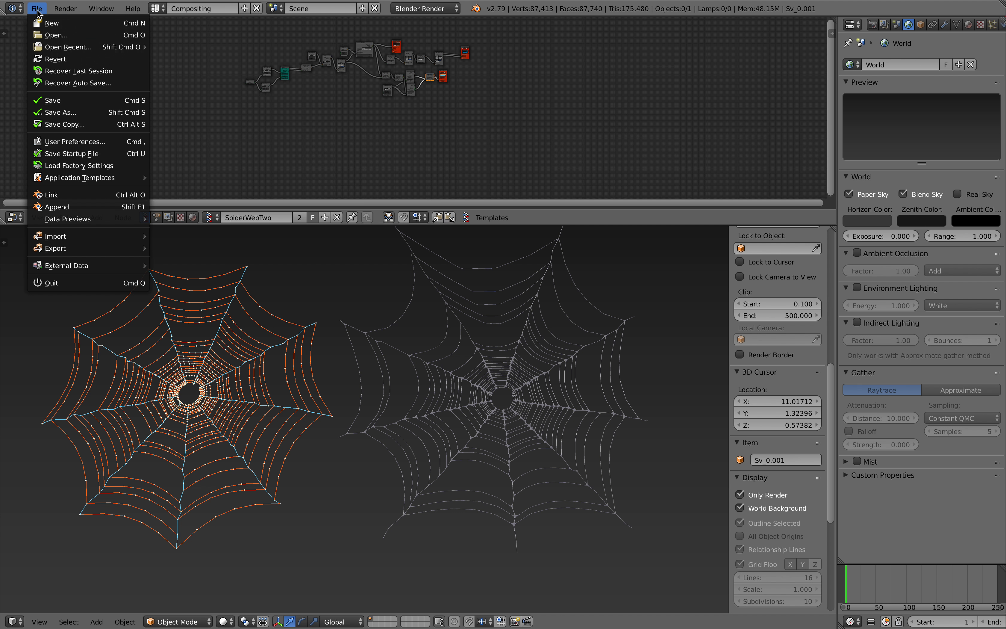
pyautogui.click(91, 112)
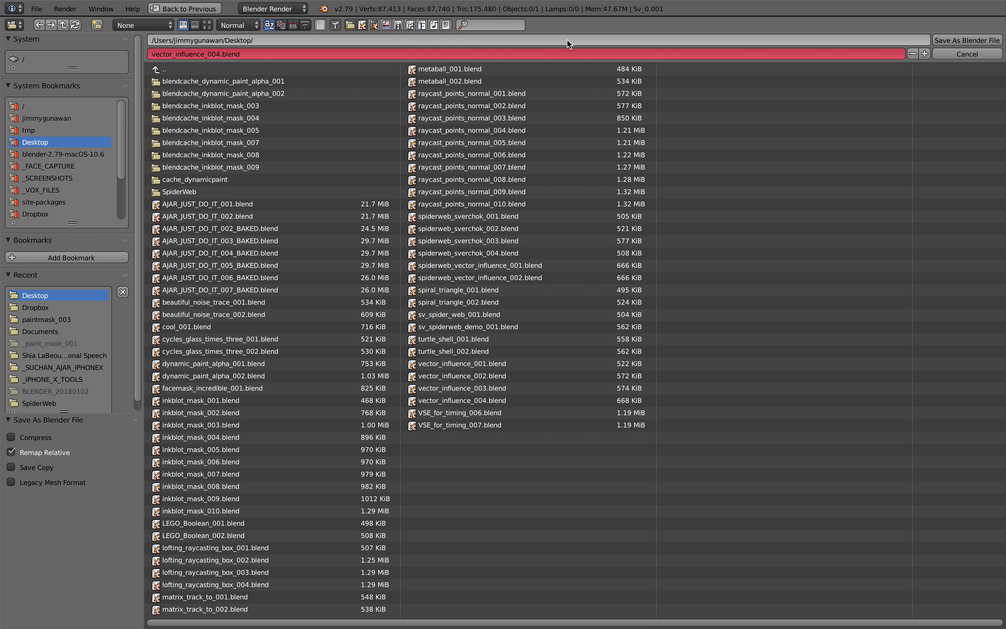
pyautogui.click(574, 54)
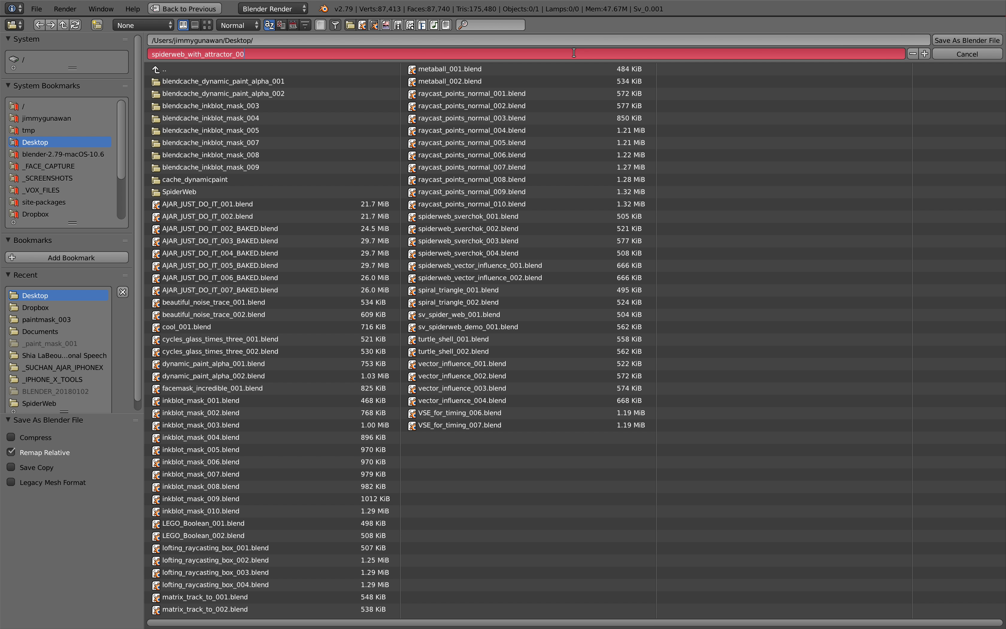
pyautogui.write('1')
pyautogui.press('Return')
pyautogui.click(988, 43)
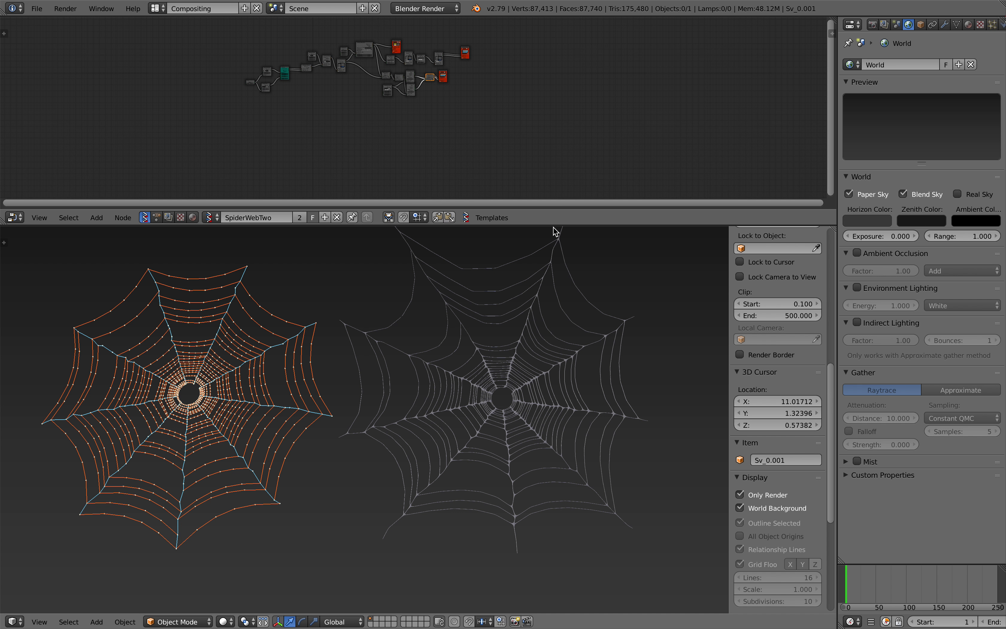
# Enlarge the node editor and move the Integer, Range Float, Range Int and NGon nodes farther away from Polygon Boom
pyautogui.moveTo(551, 225); pyautogui.dragTo(548, 267)
pyautogui.scroll(2, 513, 381)
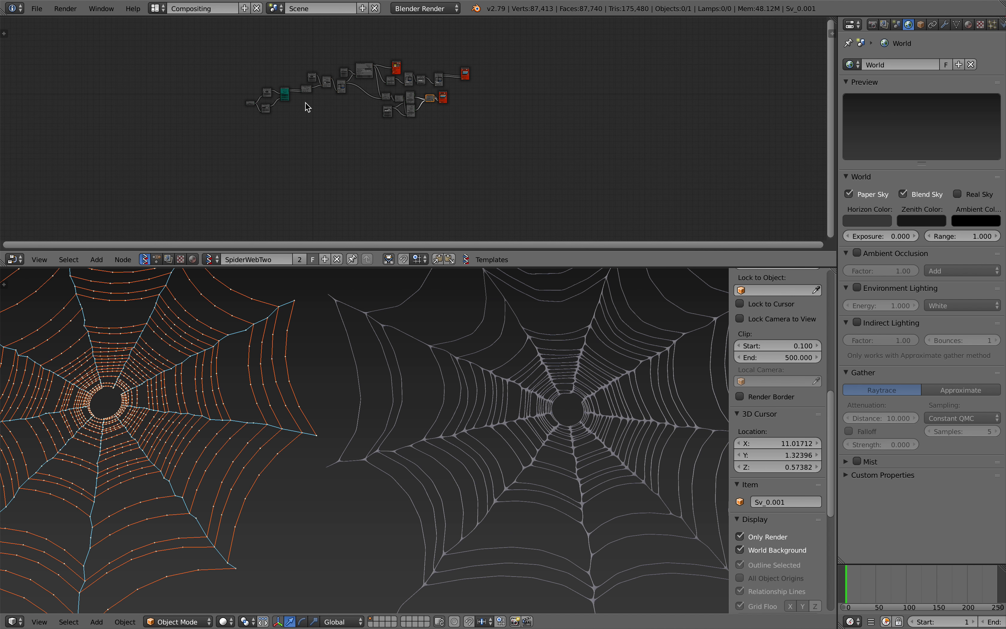
pyautogui.scroll(9, 306, 112)
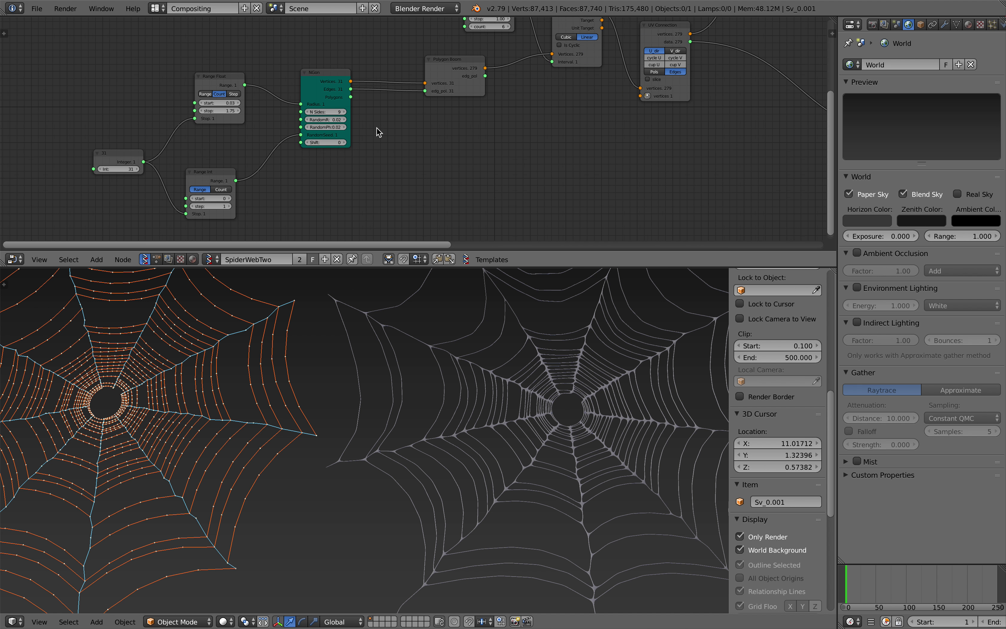
pyautogui.scroll(3, 399, 129)
pyautogui.moveTo(243, 160); pyautogui.dragTo(181, 121)
pyautogui.moveTo(362, 61); pyautogui.dragTo(282, 62)
pyautogui.moveTo(324, 187); pyautogui.dragTo(267, 160)
pyautogui.moveTo(500, 58); pyautogui.dragTo(416, 87)
pyautogui.moveTo(409, 88); pyautogui.dragTo(367, 88, button='middle')
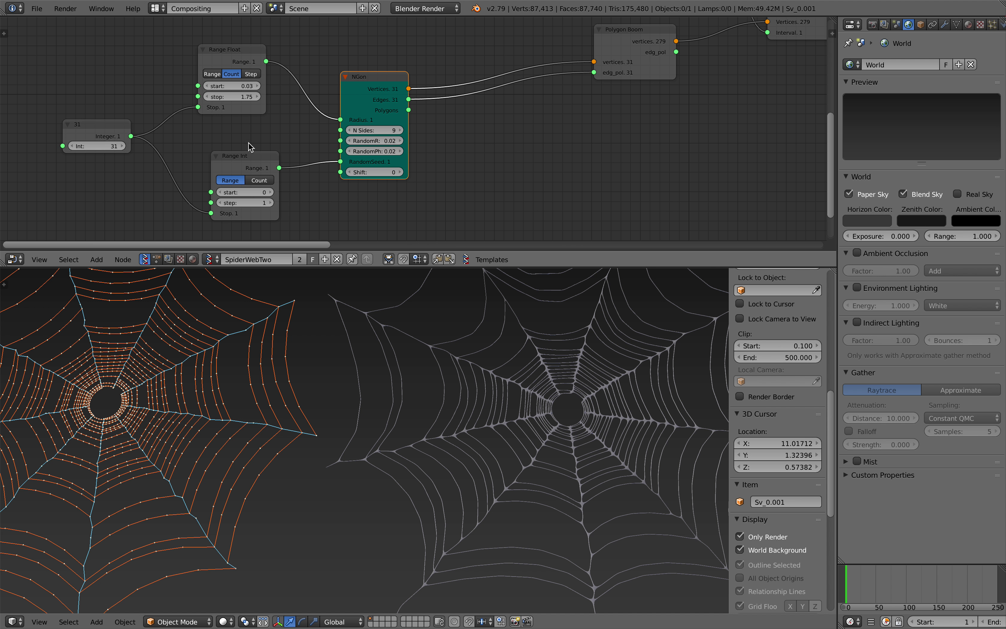
pyautogui.moveTo(243, 155); pyautogui.dragTo(229, 149)
# Move Polygon Boom, the six-count Range Float, Vector Interpolation and the first UV Connection closer to NGon
pyautogui.moveTo(378, 101); pyautogui.dragTo(156, 162, button='middle')
pyautogui.moveTo(404, 106); pyautogui.dragTo(289, 113)
pyautogui.moveTo(372, 111); pyautogui.dragTo(237, 189, button='middle')
pyautogui.moveTo(334, 65); pyautogui.dragTo(274, 48)
pyautogui.moveTo(435, 100); pyautogui.dragTo(378, 107)
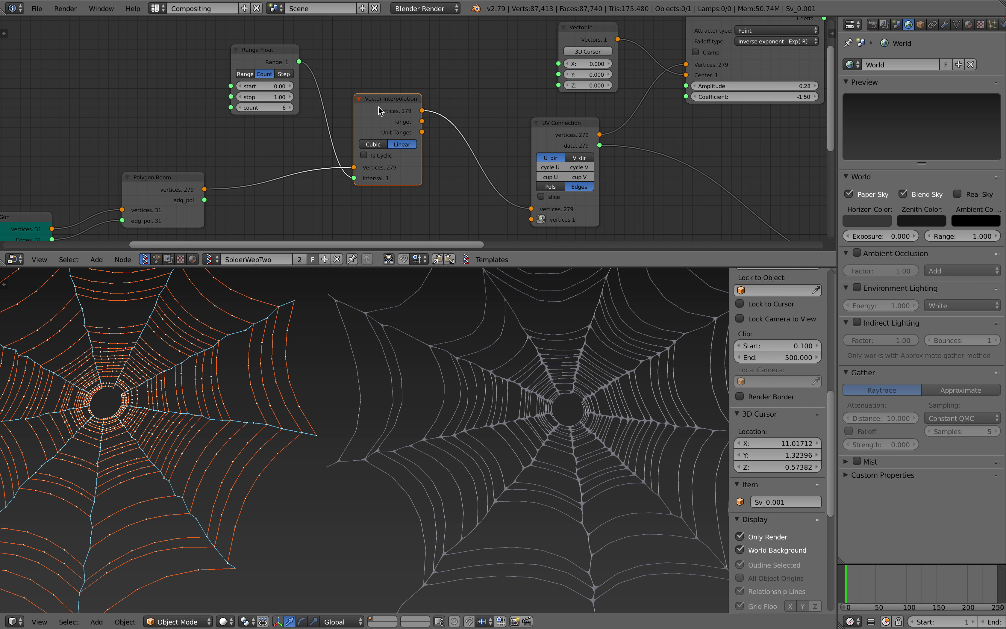
pyautogui.moveTo(378, 107); pyautogui.dragTo(238, 90, button='middle')
pyautogui.moveTo(444, 112); pyautogui.dragTo(391, 109)
pyautogui.moveTo(263, 89); pyautogui.dragTo(247, 84)
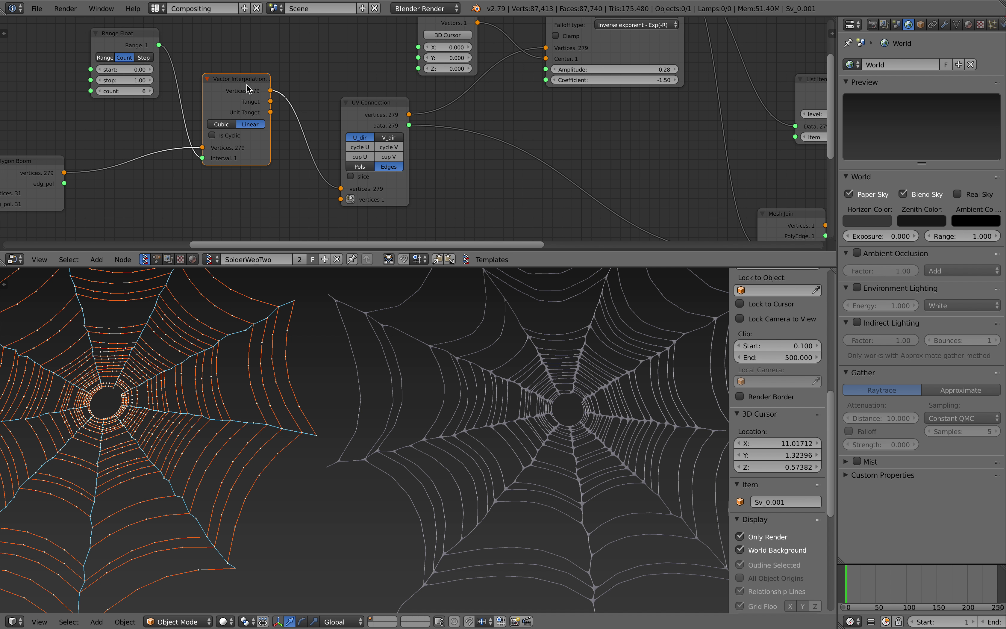
# Enlarge the node editor further and shift Vector Attraction, Viewer Index and List Item upward in the node layout
pyautogui.moveTo(385, 93); pyautogui.dragTo(220, 139, button='middle')
pyautogui.scroll(-1, 251, 117)
pyautogui.scroll(-2, 219, 139)
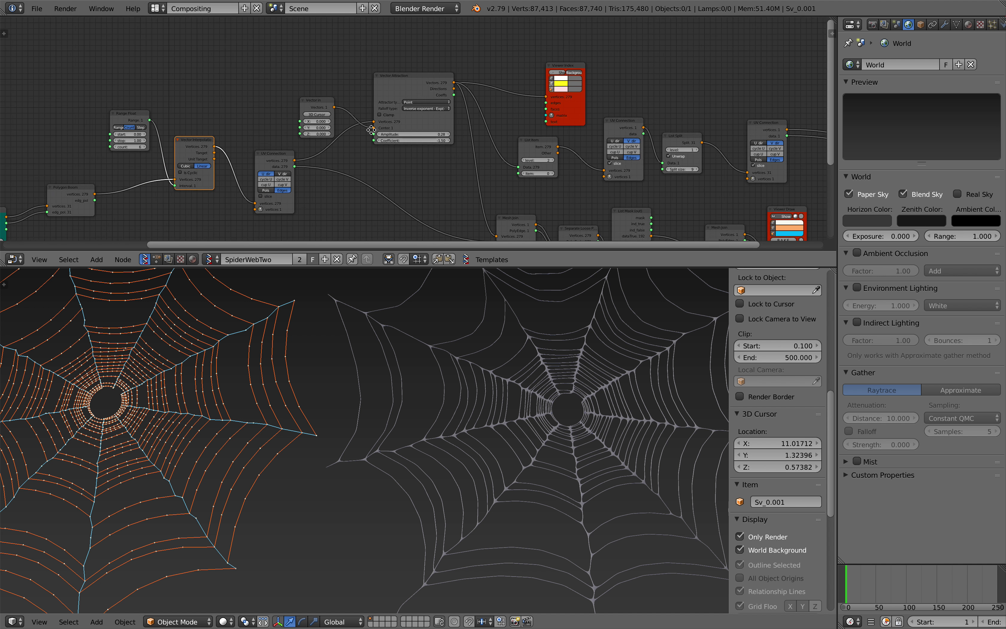
pyautogui.moveTo(410, 146); pyautogui.dragTo(277, 95, button='middle')
pyautogui.moveTo(395, 267); pyautogui.dragTo(395, 353)
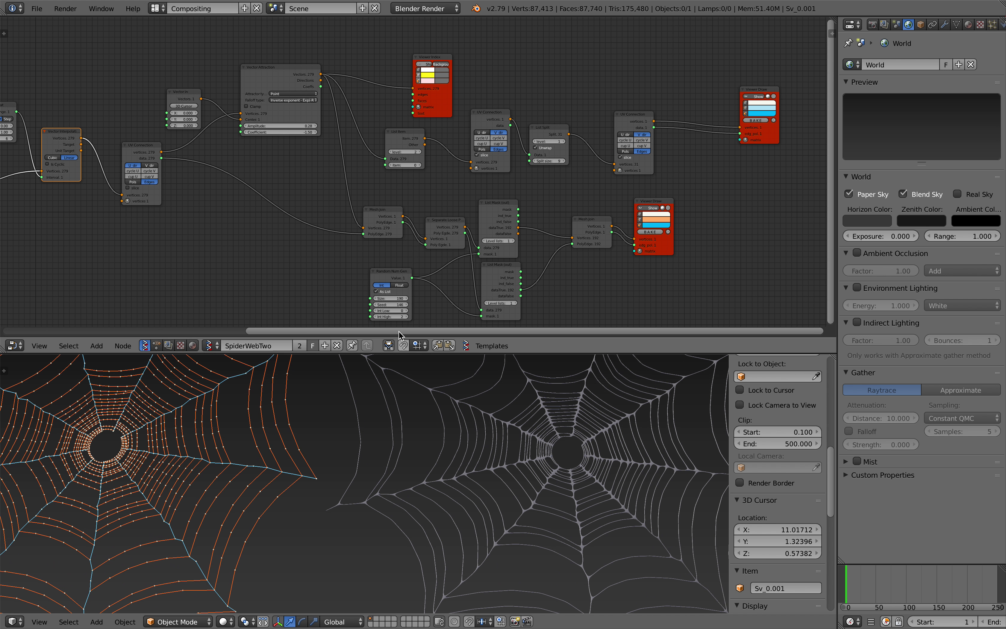
pyautogui.scroll(2, 347, 208)
pyautogui.scroll(2, 564, 210)
pyautogui.moveTo(555, 223); pyautogui.dragTo(566, 237, button='middle')
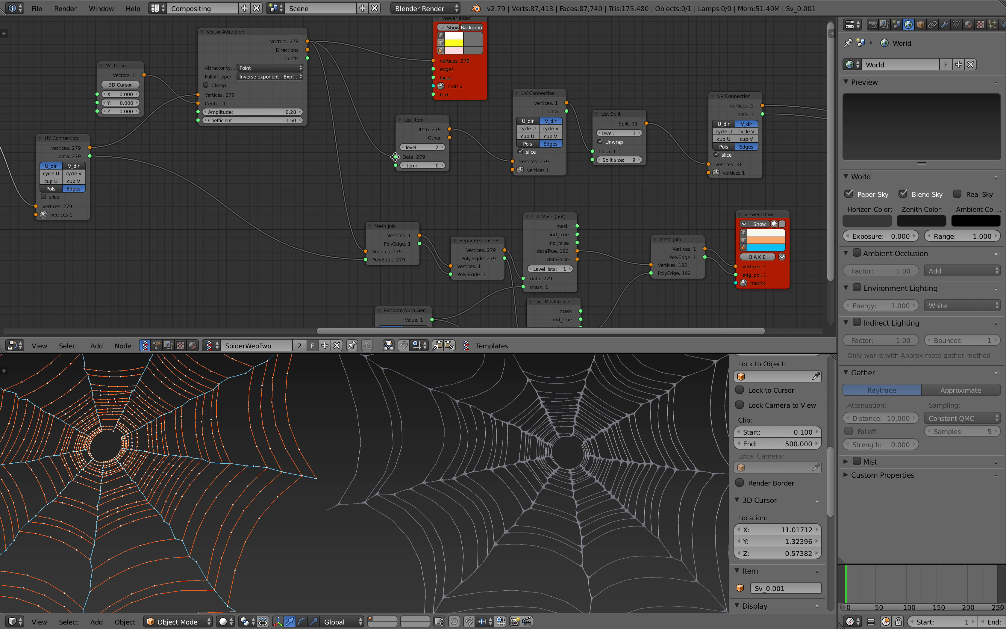
pyautogui.moveTo(377, 151); pyautogui.dragTo(420, 214, button='middle')
pyautogui.moveTo(309, 96); pyautogui.dragTo(311, 73)
pyautogui.moveTo(485, 80); pyautogui.dragTo(469, 37)
pyautogui.moveTo(468, 183); pyautogui.dragTo(464, 165)
# Move the UV Connection nodes around List Split, List Split itself and List Item toward the blue Viewer Draw
pyautogui.moveTo(752, 149)
pyautogui.mouseDown(button='middle')
pyautogui.moveTo(559, 156)
pyautogui.moveTo(441, 145)
pyautogui.mouseUp(button='middle')
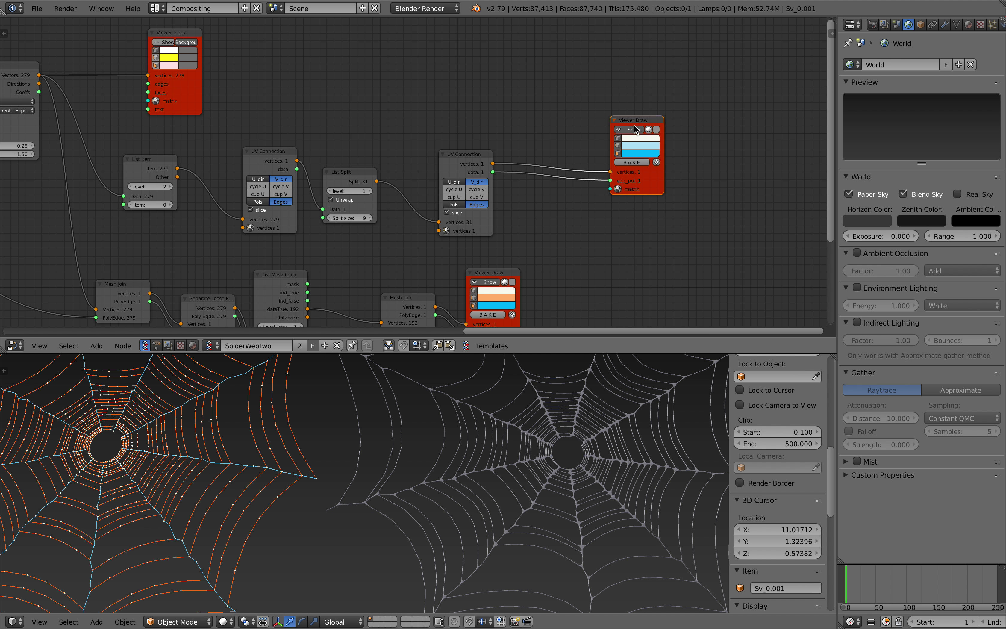
pyautogui.click(639, 131)
pyautogui.moveTo(639, 131); pyautogui.dragTo(665, 127, button='middle')
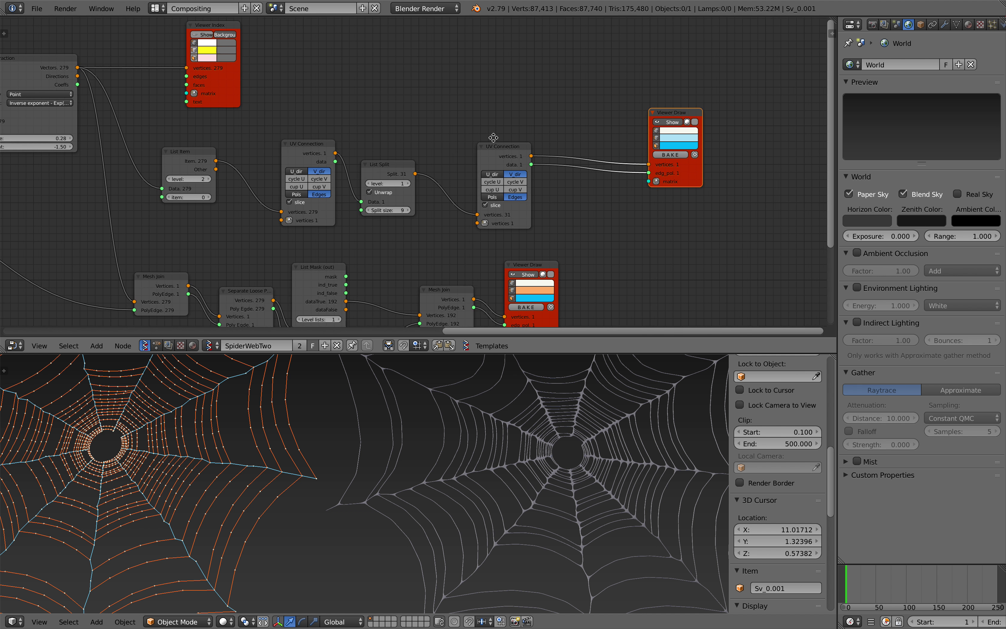
pyautogui.moveTo(517, 155); pyautogui.dragTo(584, 129)
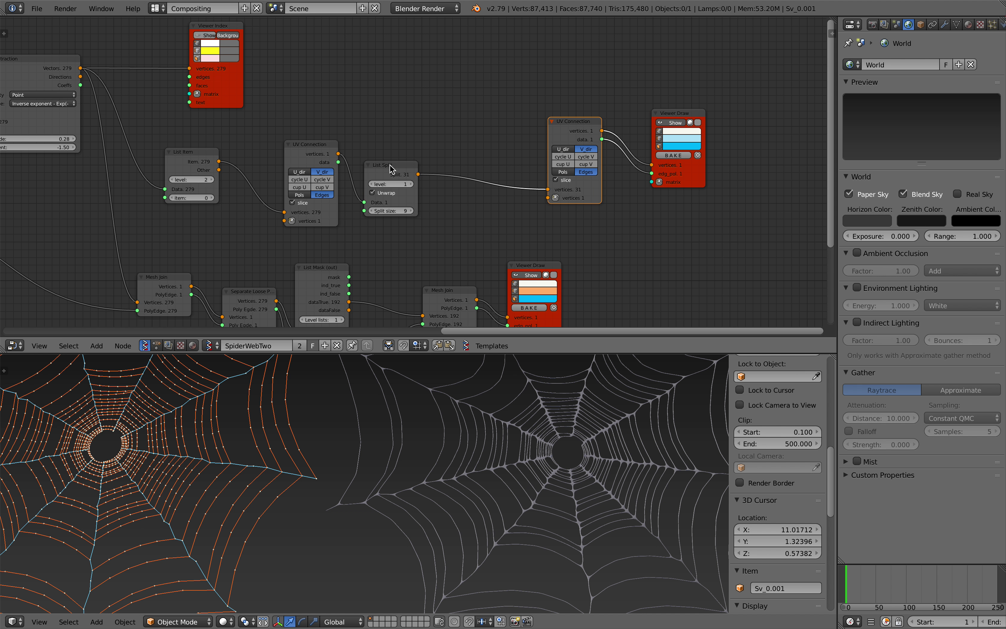
pyautogui.moveTo(391, 168); pyautogui.dragTo(452, 145)
pyautogui.moveTo(312, 155); pyautogui.dragTo(338, 144)
pyautogui.moveTo(203, 155); pyautogui.dragTo(220, 149)
# Shift List Item, its UV Connection, List Split and the UV Connection after it back toward Vector Attraction
pyautogui.scroll(2, 251, 153)
pyautogui.moveTo(170, 132); pyautogui.dragTo(372, 171, button='middle')
pyautogui.scroll(1, 372, 171)
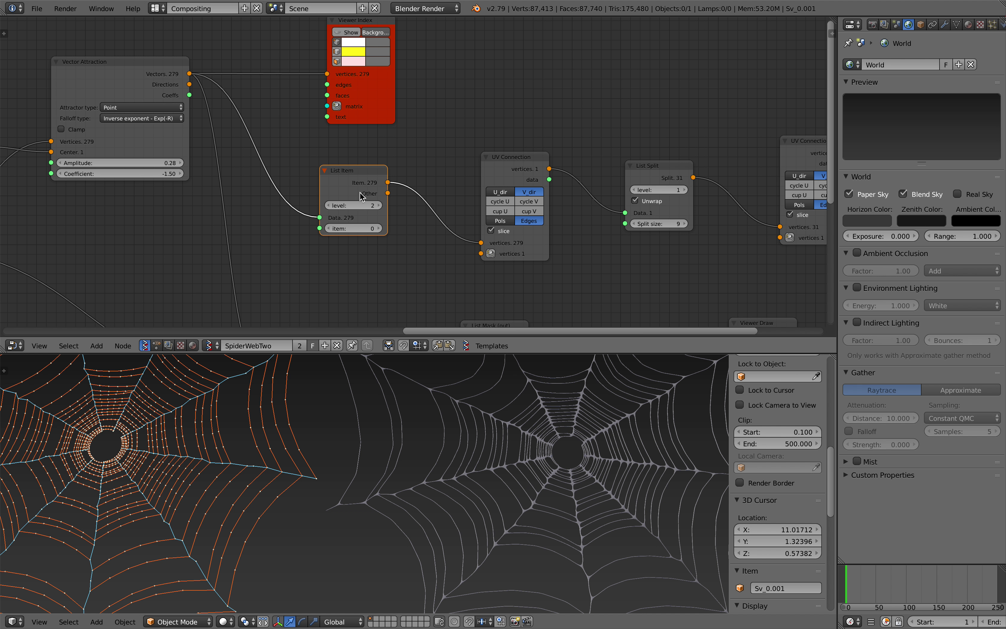
pyautogui.moveTo(348, 192); pyautogui.dragTo(340, 188)
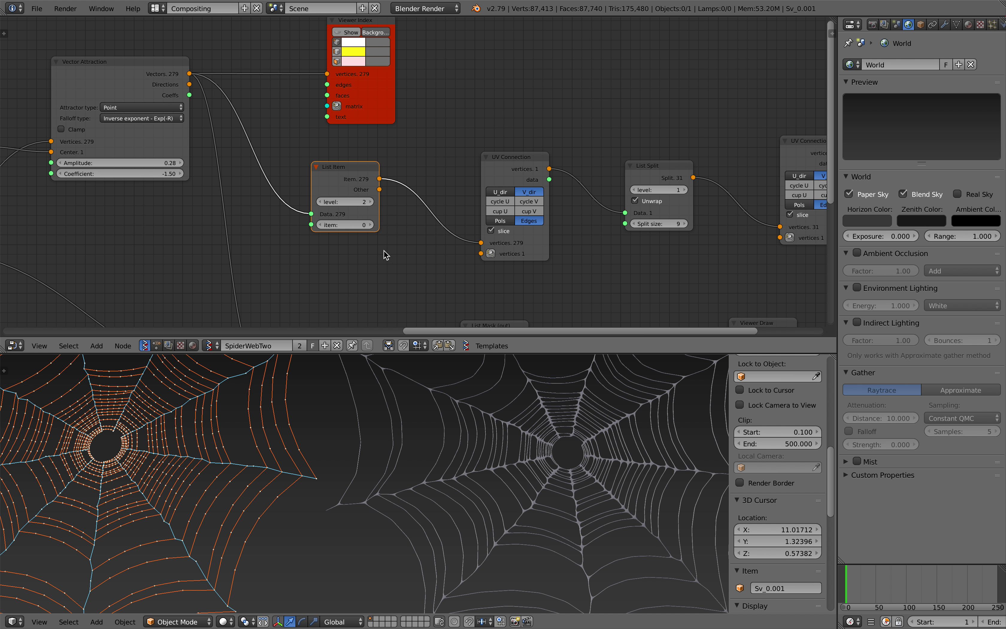
pyautogui.moveTo(381, 178); pyautogui.dragTo(324, 173, button='middle')
pyautogui.scroll(-1, 293, 166)
pyautogui.moveTo(449, 184); pyautogui.dragTo(408, 186, button='middle')
pyautogui.moveTo(414, 166); pyautogui.dragTo(396, 160)
pyautogui.moveTo(519, 163); pyautogui.dragTo(480, 171, button='middle')
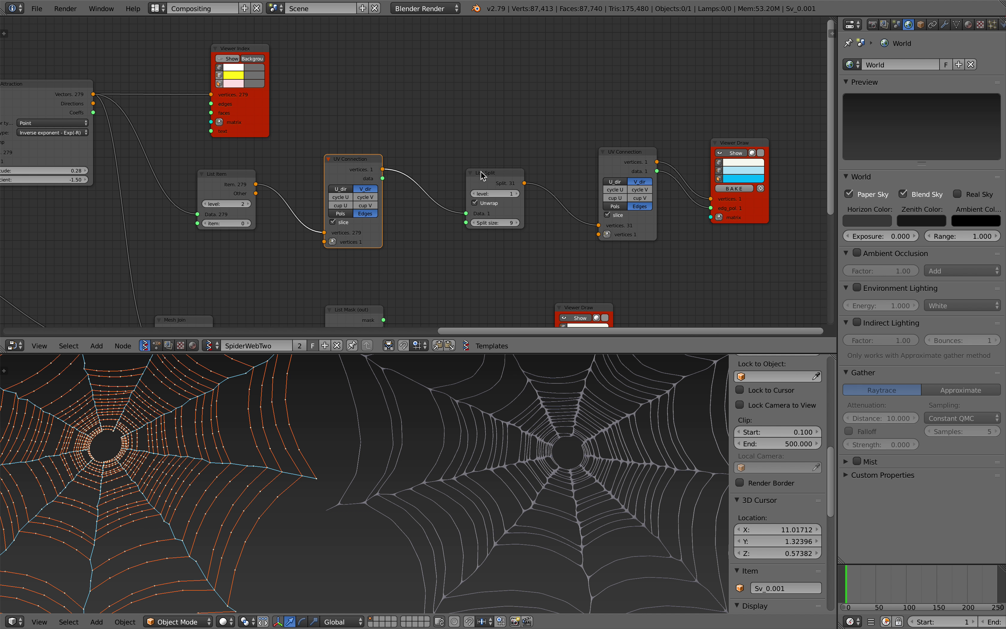
pyautogui.moveTo(481, 174); pyautogui.dragTo(443, 163)
pyautogui.moveTo(610, 160); pyautogui.dragTo(545, 148)
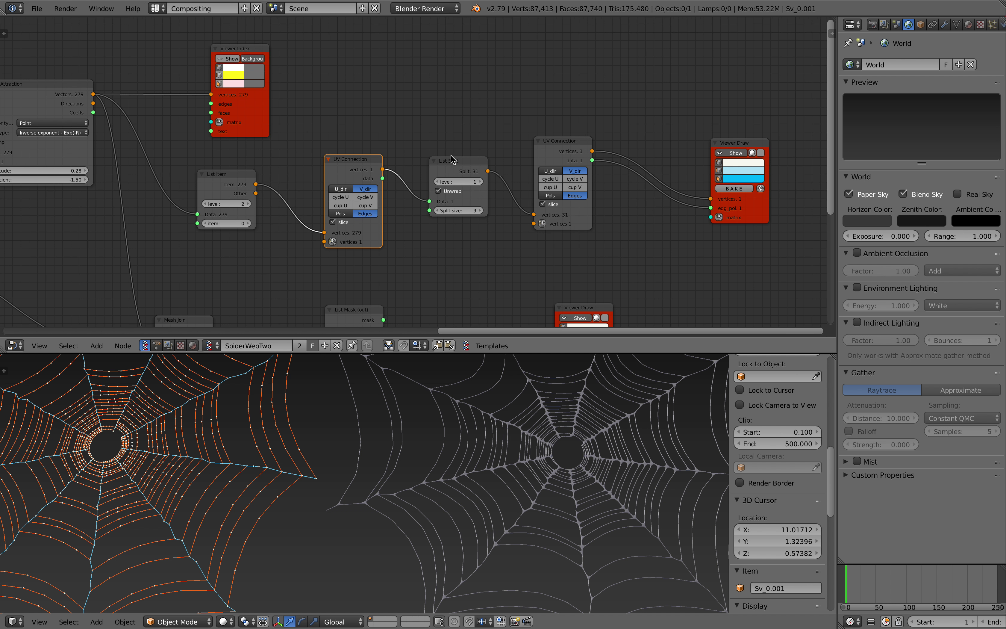
# Toggle the display of the blue and orange Viewer Draw nodes to check which threads each one draws
pyautogui.scroll(1, 453, 159)
pyautogui.moveTo(673, 152); pyautogui.dragTo(535, 152, button='middle')
pyautogui.click(636, 150)
pyautogui.click(636, 151)
pyautogui.click(638, 151)
pyautogui.moveTo(520, 241)
pyautogui.mouseDown(button='middle')
pyautogui.moveTo(624, 145)
pyautogui.moveTo(537, 211)
pyautogui.moveTo(545, 208)
pyautogui.mouseUp(button='middle')
pyautogui.scroll(-1, 518, 235)
pyautogui.click(579, 215)
pyautogui.click(580, 215)
pyautogui.click(581, 215)
pyautogui.click(581, 215)
# Move both List Mask nodes and Random Num Gen upward to tidy the ring-masking branch
pyautogui.moveTo(266, 209); pyautogui.dragTo(374, 167, button='middle')
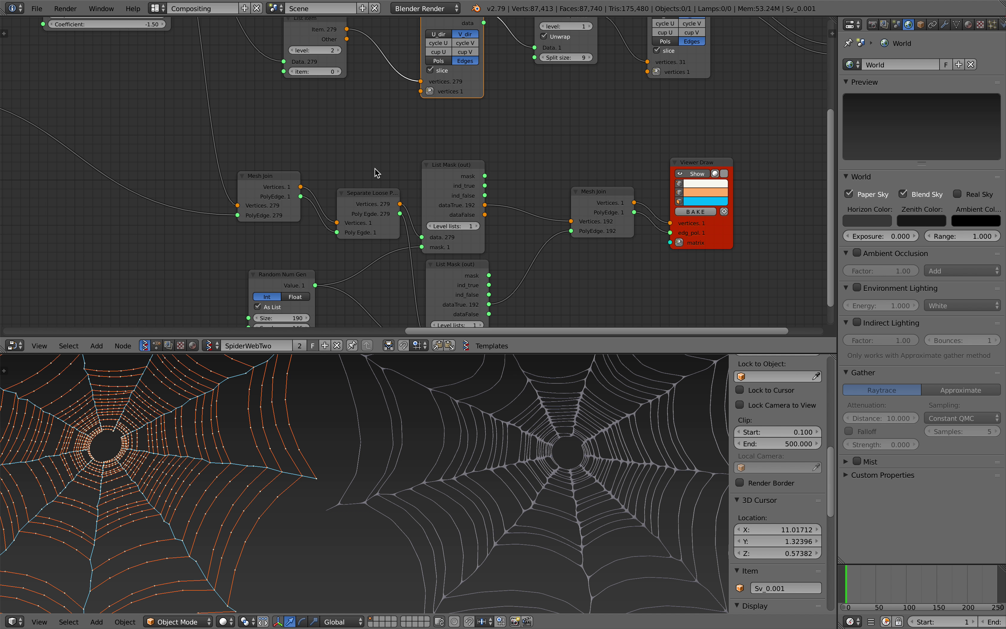
pyautogui.keyDown('shift'); pyautogui.moveTo(286, 418); pyautogui.dragTo(414, 392, button='middle'); pyautogui.keyUp('shift')
pyautogui.moveTo(437, 204); pyautogui.dragTo(451, 182, button='middle')
pyautogui.moveTo(469, 157); pyautogui.dragTo(466, 122)
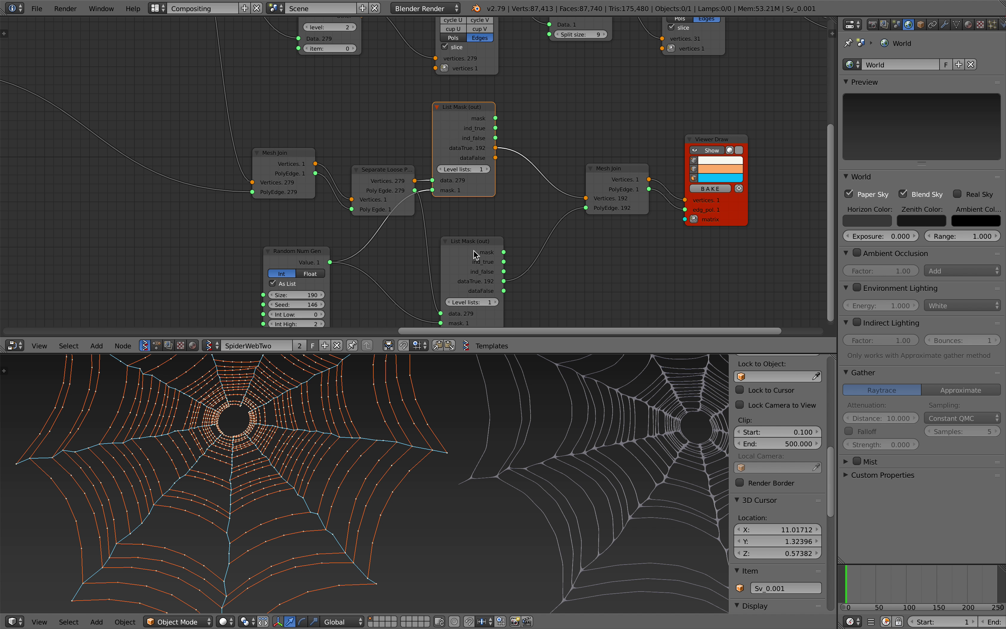
pyautogui.moveTo(474, 251); pyautogui.dragTo(469, 240)
pyautogui.moveTo(291, 262); pyautogui.dragTo(297, 242)
pyautogui.moveTo(233, 195); pyautogui.dragTo(354, 241, button='middle')
pyautogui.scroll(-3, 281, 211)
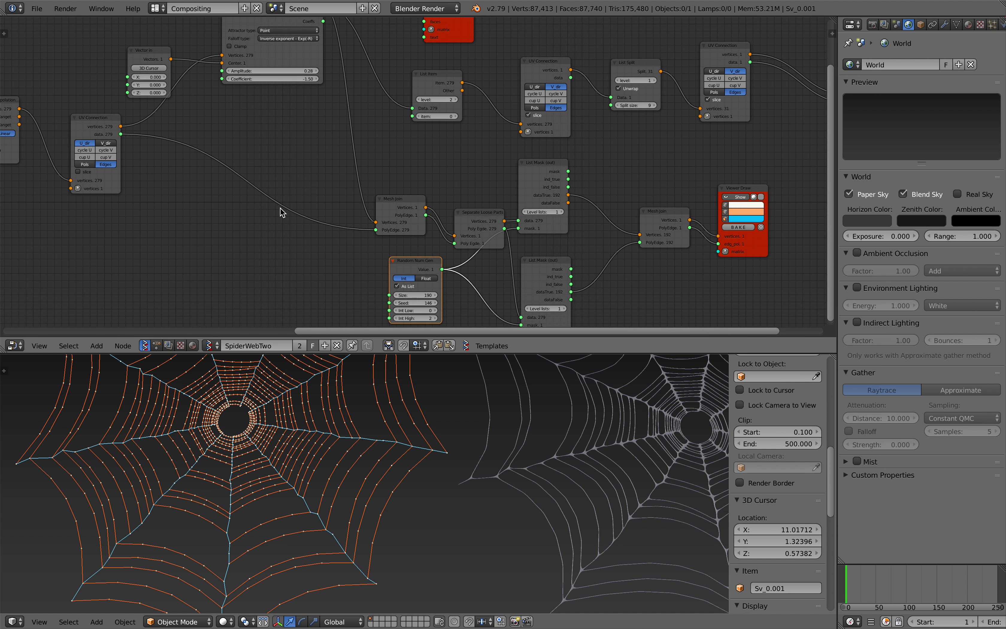
# Move the Vector Attraction node downward next to the Vector in node
pyautogui.moveTo(281, 212); pyautogui.dragTo(352, 229, button='middle')
pyautogui.moveTo(342, 100); pyautogui.dragTo(327, 185, button='middle')
pyautogui.scroll(2, 327, 185)
pyautogui.moveTo(310, 88); pyautogui.dragTo(318, 133)
pyautogui.moveTo(318, 133); pyautogui.dragTo(386, 105, button='middle')
pyautogui.scroll(1, 362, 115)
pyautogui.scroll(3, 386, 116)
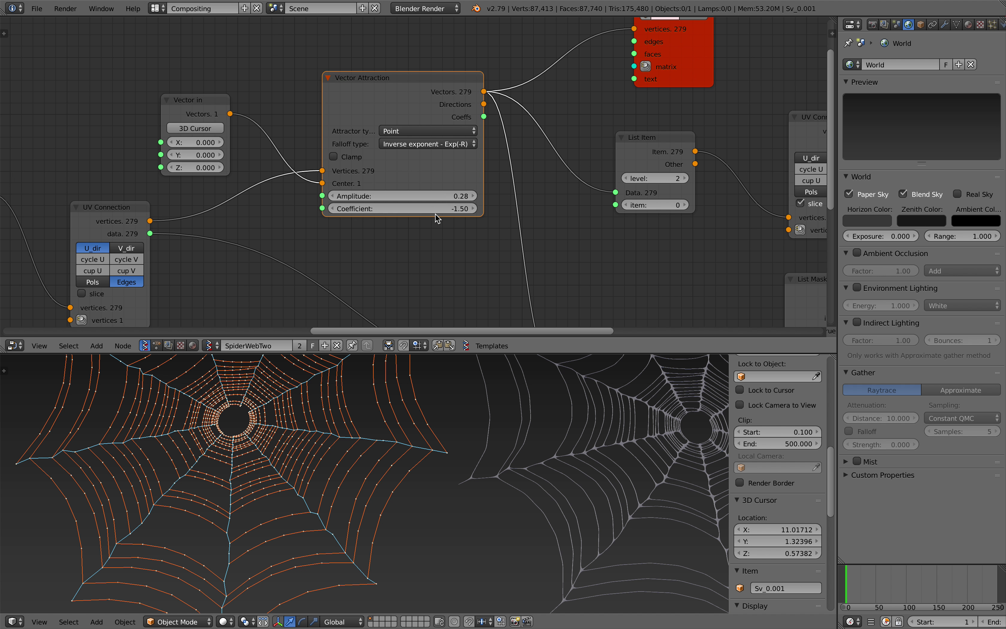
# Try a positive coefficient of 0.67 on Vector Attraction and inspect the web in the 3D view
pyautogui.moveTo(441, 214); pyautogui.dragTo(470, 209)
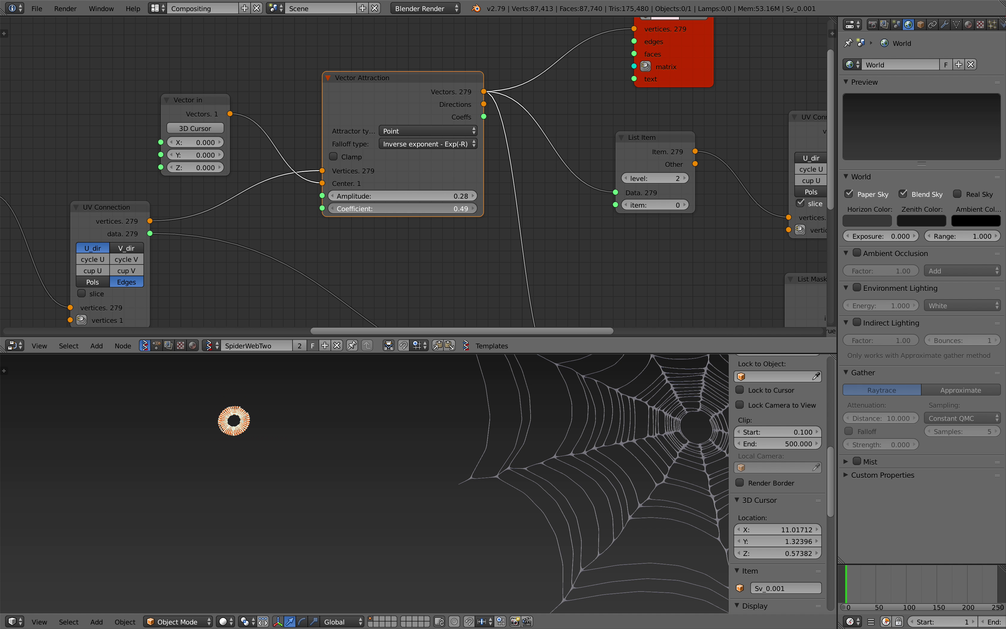
pyautogui.scroll(4, 231, 397)
pyautogui.keyDown('shift'); pyautogui.moveTo(231, 396); pyautogui.dragTo(504, 487, button='middle'); pyautogui.keyUp('shift')
pyautogui.scroll(4, 423, 432)
pyautogui.keyDown('shift'); pyautogui.moveTo(422, 418); pyautogui.dragTo(447, 510, button='middle'); pyautogui.keyUp('shift')
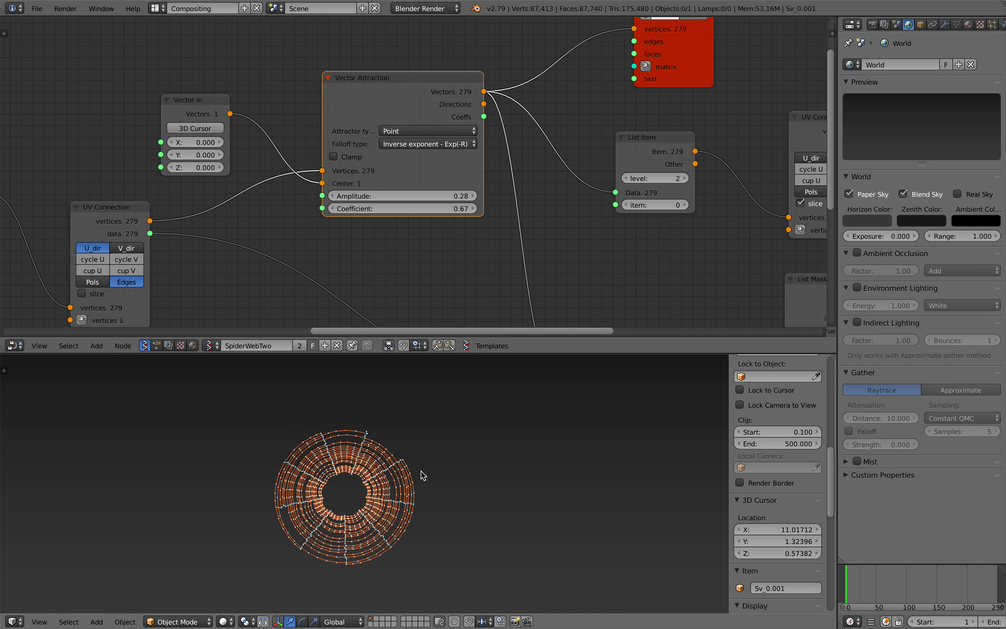
pyautogui.scroll(3, 418, 469)
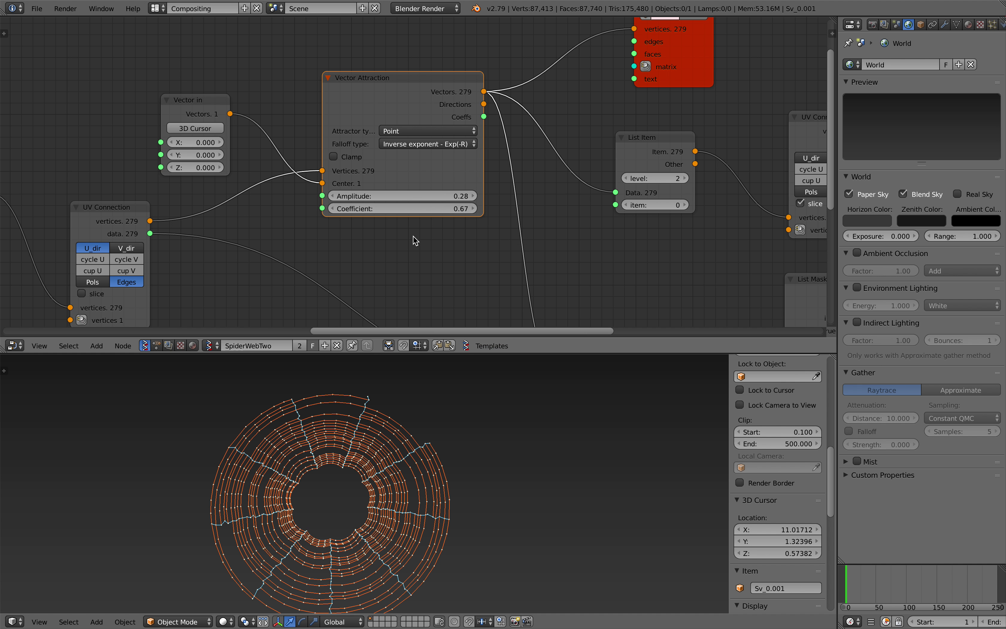
# Set the Vector Attraction coefficient to -1.90 to spread the web outward
pyautogui.moveTo(463, 209); pyautogui.dragTo(345, 209)
pyautogui.moveTo(427, 209); pyautogui.dragTo(395, 209)
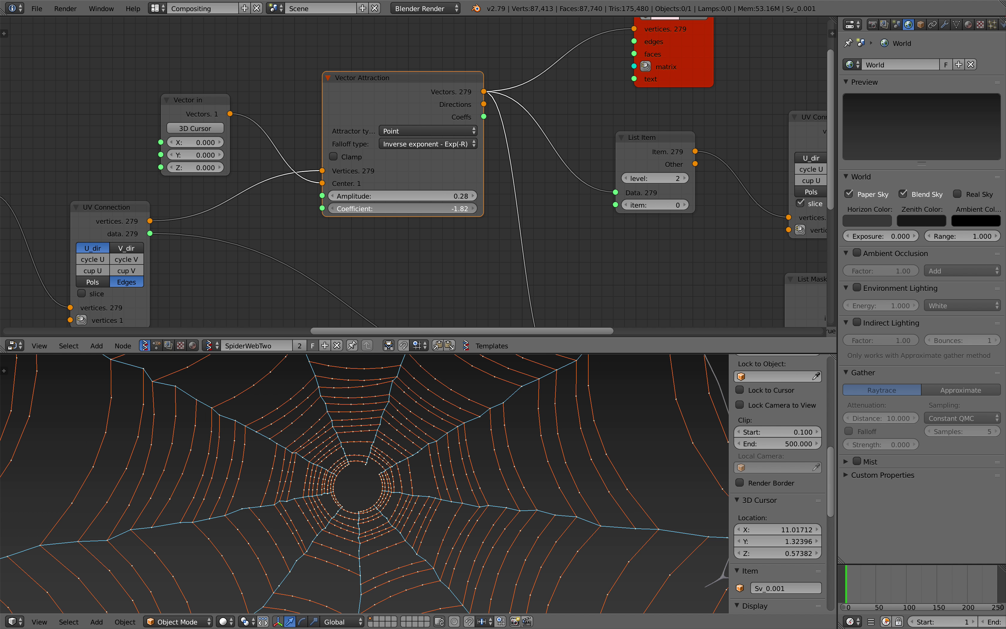
pyautogui.moveTo(401, 209); pyautogui.dragTo(430, 209)
pyautogui.moveTo(442, 532); pyautogui.dragTo(459, 537, button='middle')
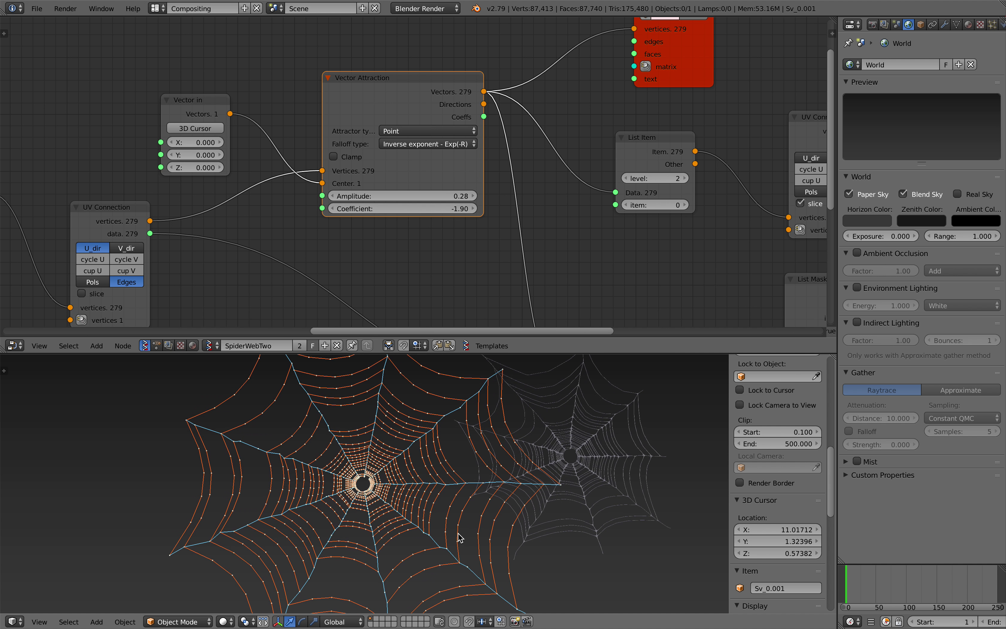
# Move the Vector Attraction node slightly closer to Vector in
pyautogui.moveTo(423, 278); pyautogui.dragTo(383, 276, button='middle')
pyautogui.moveTo(343, 103); pyautogui.dragTo(322, 117)
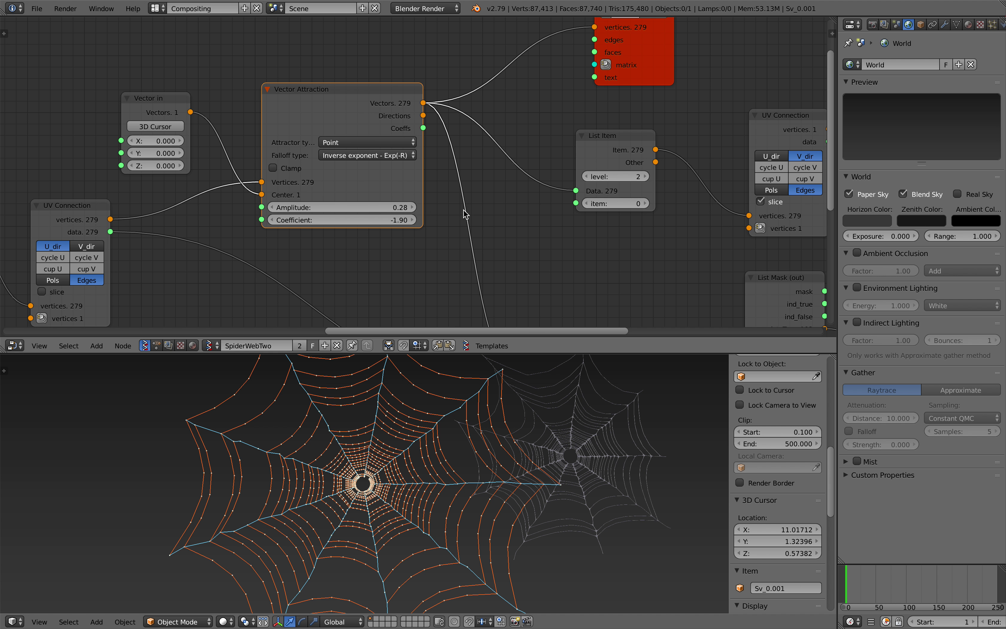
pyautogui.moveTo(465, 214); pyautogui.dragTo(458, 202, button='middle')
# Open the recent file sv_spiderweb_demo_001.blend and save it under a new file name
pyautogui.moveTo(76, 50)
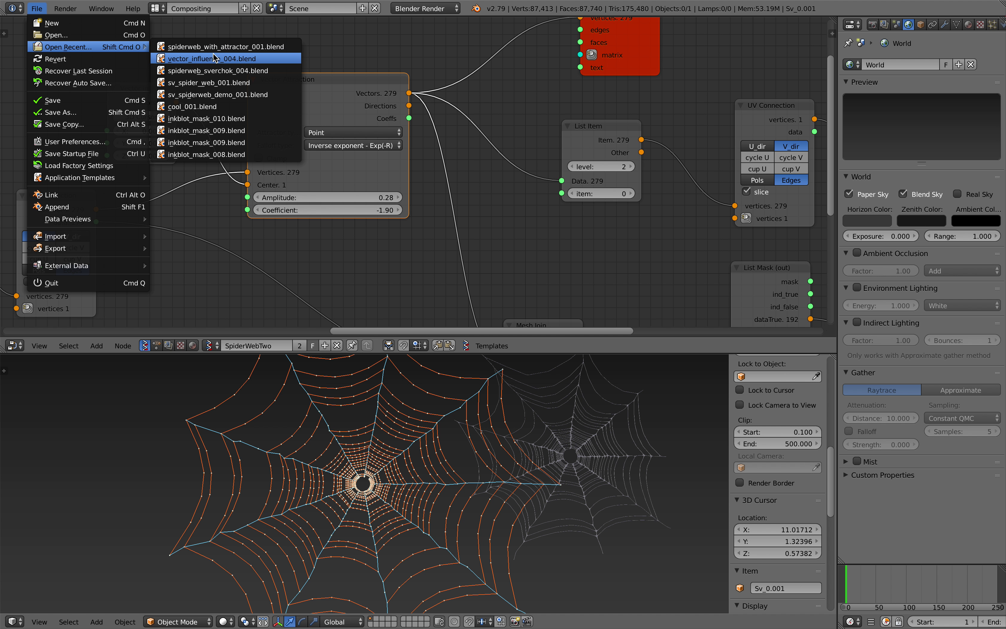
pyautogui.click(232, 95)
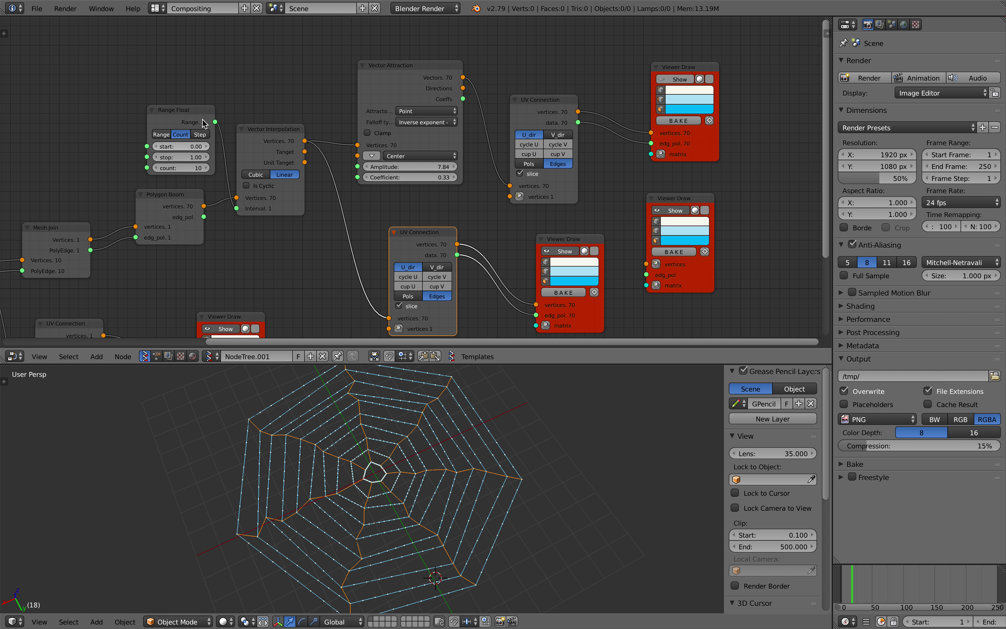
pyautogui.click(39, 8)
pyautogui.click(56, 109)
pyautogui.click(924, 54)
pyautogui.click(943, 40)
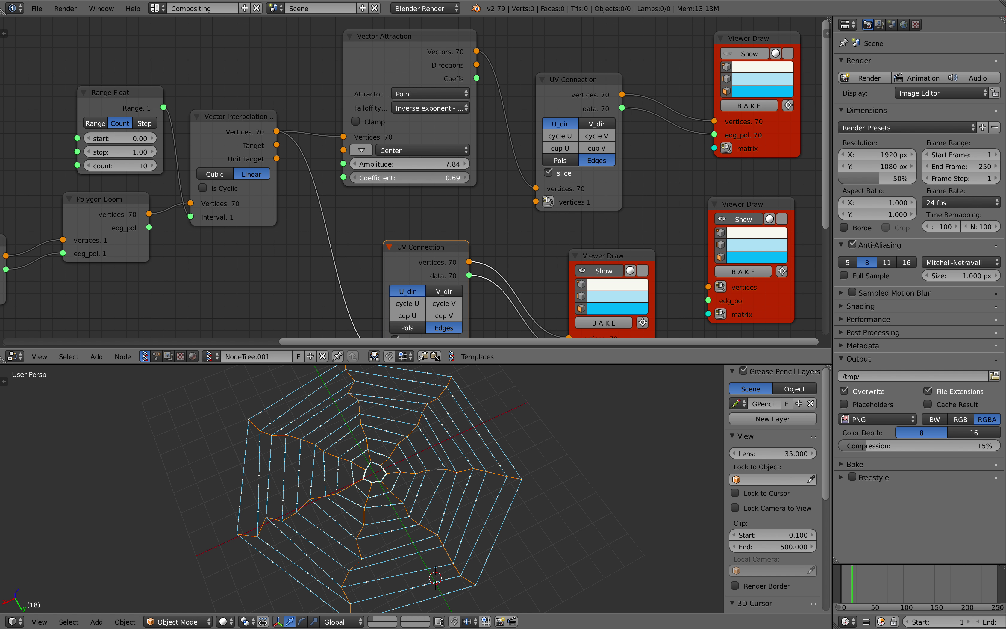
# Delete the unconnected Viewer Draw and display the Vector Attraction branch's Viewer Draw instead of the lower one
pyautogui.moveTo(461, 179); pyautogui.dragTo(353, 231, button='middle')
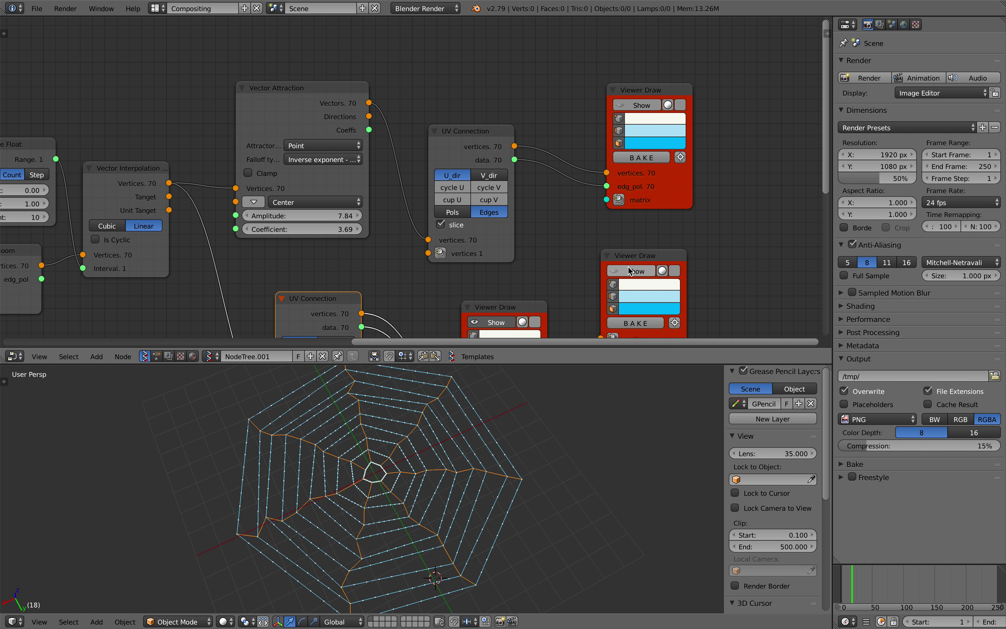
pyautogui.moveTo(612, 242)
pyautogui.mouseDown(button='middle')
pyautogui.moveTo(607, 150)
pyautogui.moveTo(589, 202)
pyautogui.mouseUp(button='middle')
pyautogui.click(616, 134)
pyautogui.press('x')
pyautogui.click(488, 222)
pyautogui.click(602, 49)
# Try a Vector Attraction coefficient of -1.12 and inspect the spread of the rings
pyautogui.moveTo(537, 137); pyautogui.dragTo(556, 154, button='middle')
pyautogui.scroll(2, 400, 170)
pyautogui.moveTo(293, 187)
pyautogui.mouseDown()
pyautogui.moveTo(303, 187)
pyautogui.moveTo(179, 191)
pyautogui.mouseUp()
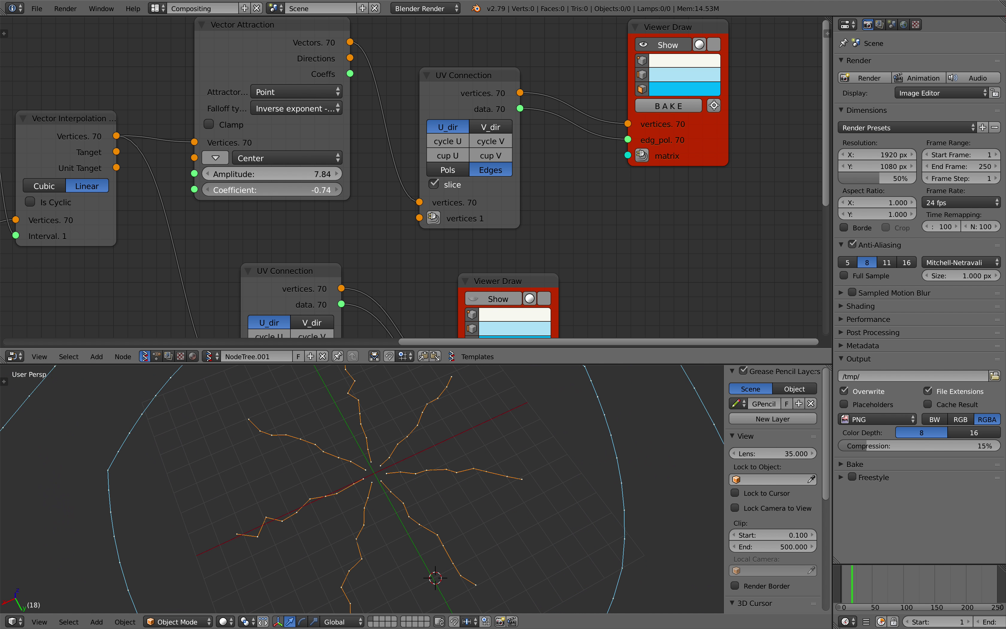
pyautogui.scroll(-7, 431, 437)
pyautogui.scroll(-4, 427, 437)
pyautogui.moveTo(287, 190); pyautogui.dragTo(273, 190)
pyautogui.scroll(-10, 378, 473)
pyautogui.scroll(3, 418, 474)
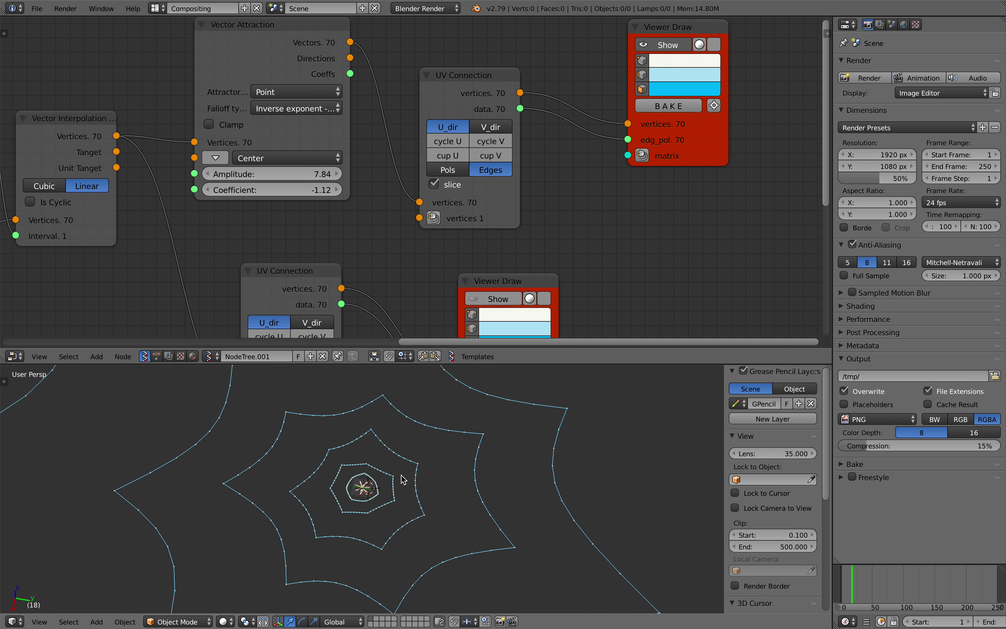
pyautogui.scroll(1, 393, 448)
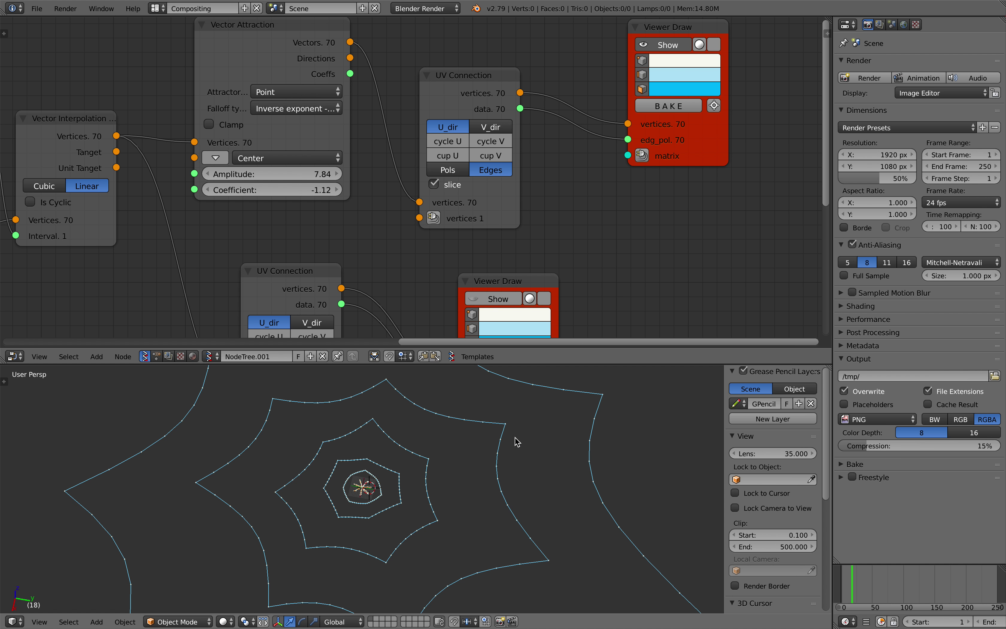
# Reduce the Vector Attraction amplitude to 0.02 and set its coefficient to -0.93
pyautogui.moveTo(300, 175); pyautogui.dragTo(2, 217)
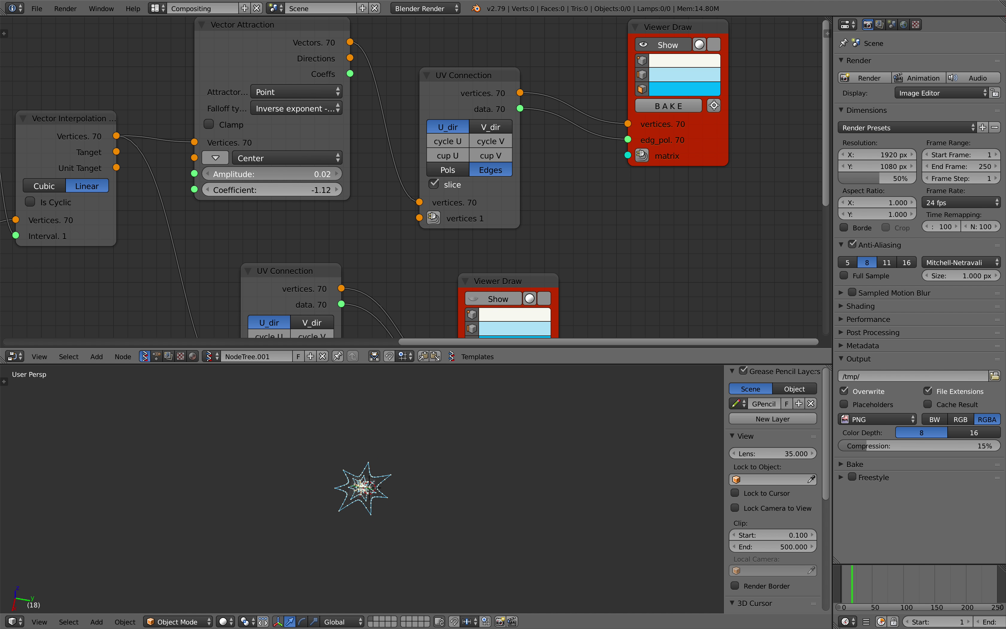
pyautogui.scroll(8, 443, 414)
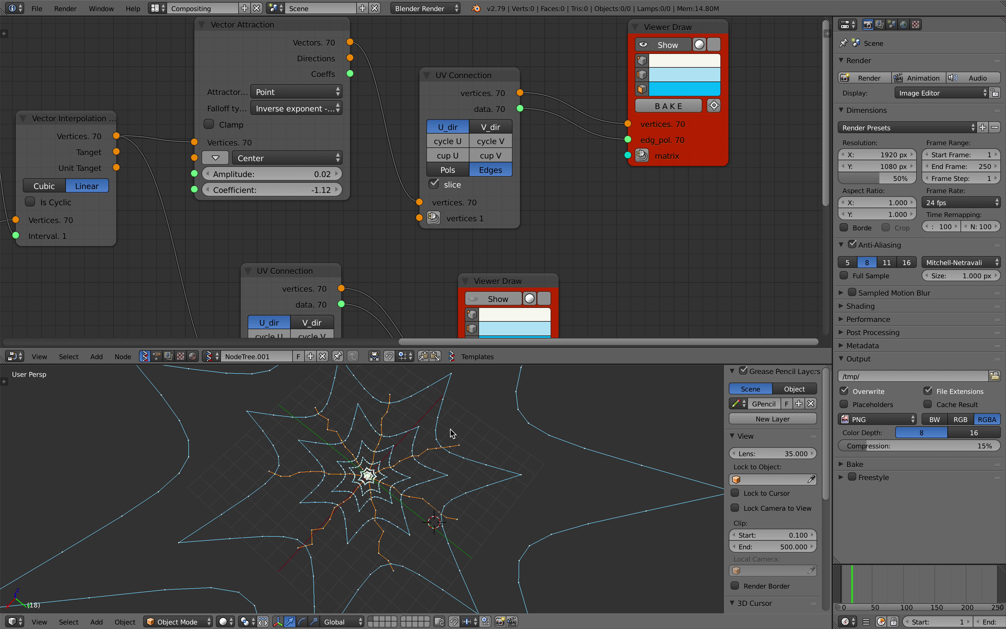
pyautogui.scroll(2, 453, 434)
pyautogui.moveTo(453, 434); pyautogui.dragTo(430, 433, button='middle')
pyautogui.moveTo(312, 189)
pyautogui.mouseDown()
pyautogui.moveTo(275, 190)
pyautogui.moveTo(297, 189)
pyautogui.mouseUp()
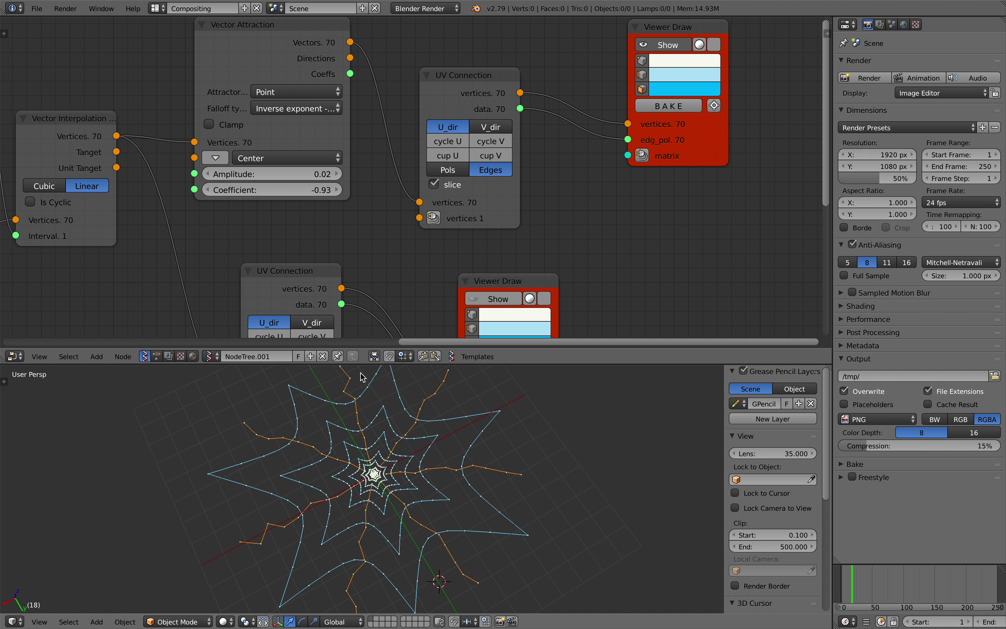
pyautogui.moveTo(363, 376); pyautogui.dragTo(409, 421, button='middle')
pyautogui.moveTo(370, 470); pyautogui.dragTo(412, 458, button='middle')
# Compare the Vector Attraction falloff types and settle on Gauss - Exp(-R^2/2)
pyautogui.keyDown('ctrl'); pyautogui.scroll(-1, 328, 109); pyautogui.keyUp('ctrl')
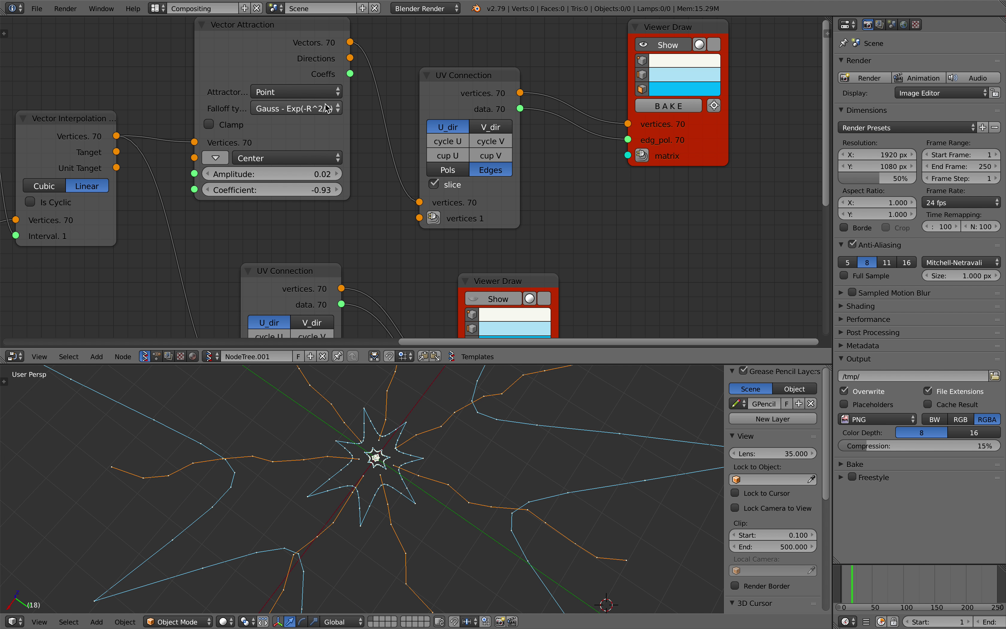
pyautogui.keyDown('ctrl'); pyautogui.scroll(2, 328, 109); pyautogui.keyUp('ctrl')
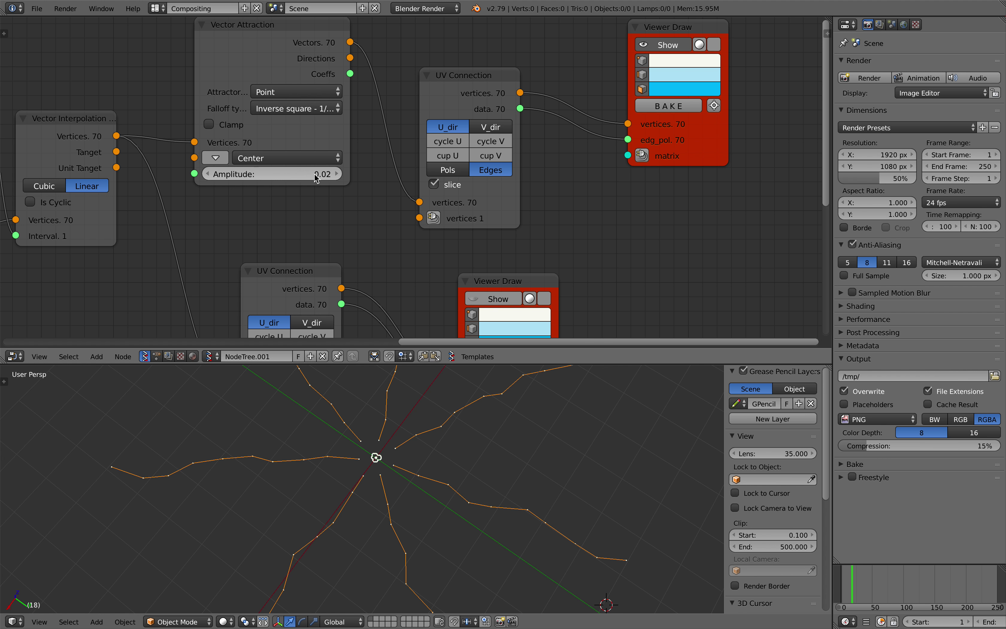
pyautogui.keyDown('ctrl'); pyautogui.scroll(-3, 311, 108); pyautogui.keyUp('ctrl')
pyautogui.keyDown('ctrl'); pyautogui.scroll(1, 311, 109); pyautogui.keyUp('ctrl')
pyautogui.keyDown('ctrl'); pyautogui.scroll(-1, 311, 108); pyautogui.keyUp('ctrl')
pyautogui.keyDown('ctrl'); pyautogui.scroll(2, 311, 108); pyautogui.keyUp('ctrl')
pyautogui.keyDown('ctrl'); pyautogui.scroll(-2, 310, 108); pyautogui.keyUp('ctrl')
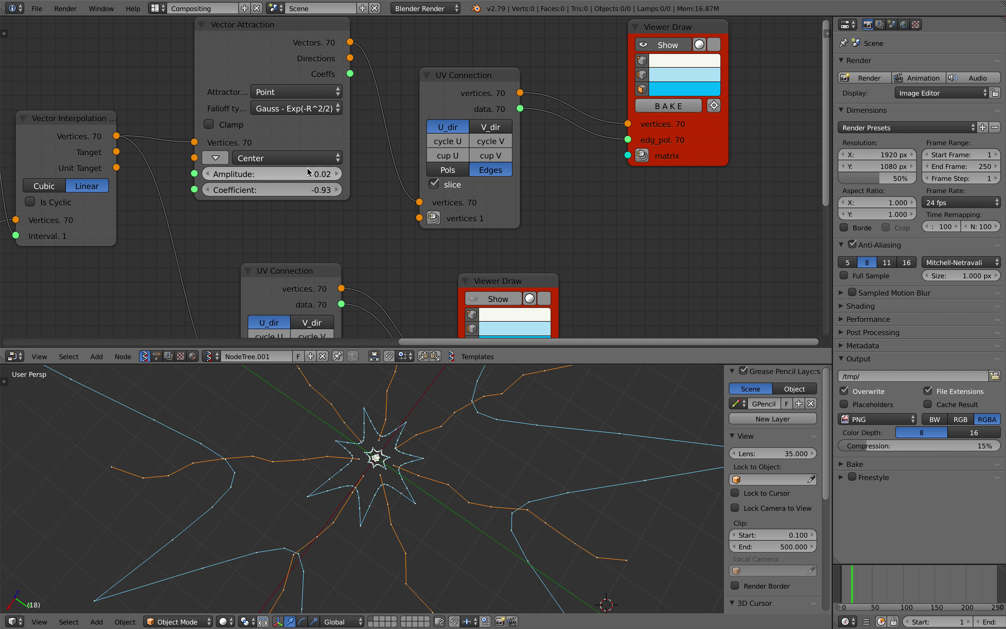
# Raise the coefficient and amplitude of Vector Attraction and inspect the resulting rings
pyautogui.moveTo(306, 190)
pyautogui.mouseDown()
pyautogui.moveTo(337, 190)
pyautogui.moveTo(325, 190)
pyautogui.mouseUp()
pyautogui.moveTo(309, 174); pyautogui.dragTo(353, 174)
pyautogui.scroll(-10, 423, 436)
pyautogui.moveTo(423, 436); pyautogui.dragTo(395, 491, button='middle')
pyautogui.scroll(-4, 427, 453)
pyautogui.scroll(-3, 384, 453)
pyautogui.scroll(4, 369, 462)
pyautogui.scroll(5, 395, 491)
pyautogui.scroll(4, 104, 218)
# Set the Range Float feeding the NGon radius to start at 0.22 and stop at 1.46
pyautogui.moveTo(104, 219); pyautogui.dragTo(366, 168, button='middle')
pyautogui.scroll(-3, 365, 169)
pyautogui.moveTo(187, 164); pyautogui.dragTo(566, 117, button='middle')
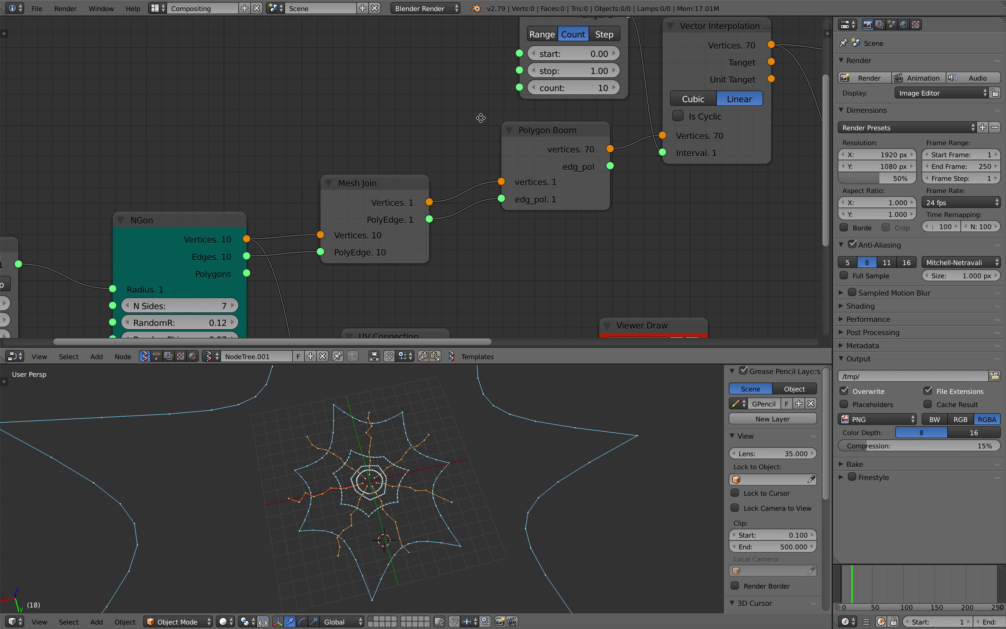
pyautogui.moveTo(233, 208); pyautogui.dragTo(572, 133, button='middle')
pyautogui.moveTo(319, 266); pyautogui.dragTo(340, 165, button='middle')
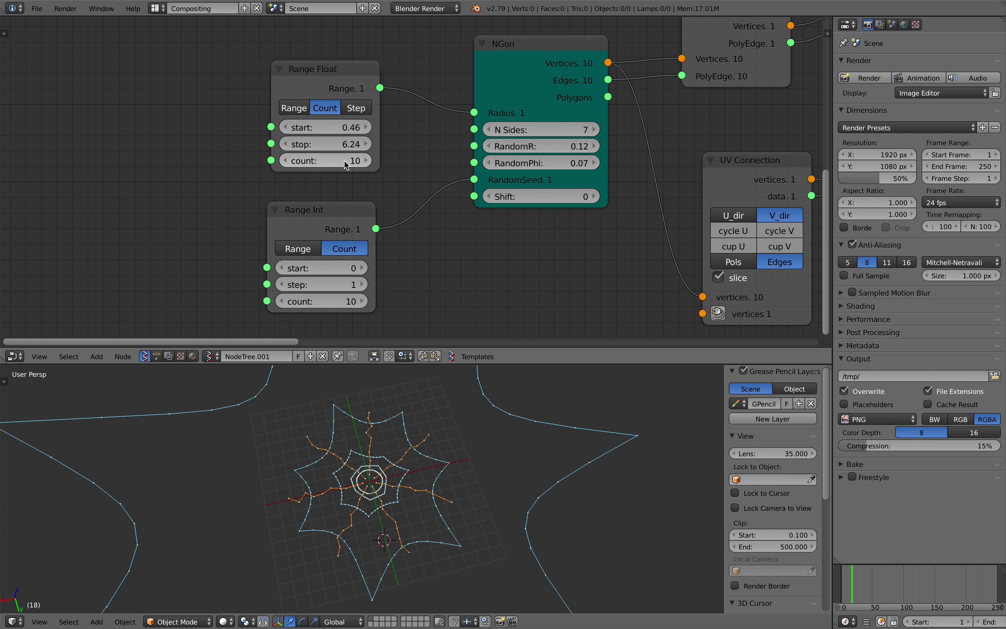
pyautogui.moveTo(323, 127); pyautogui.dragTo(2, 165)
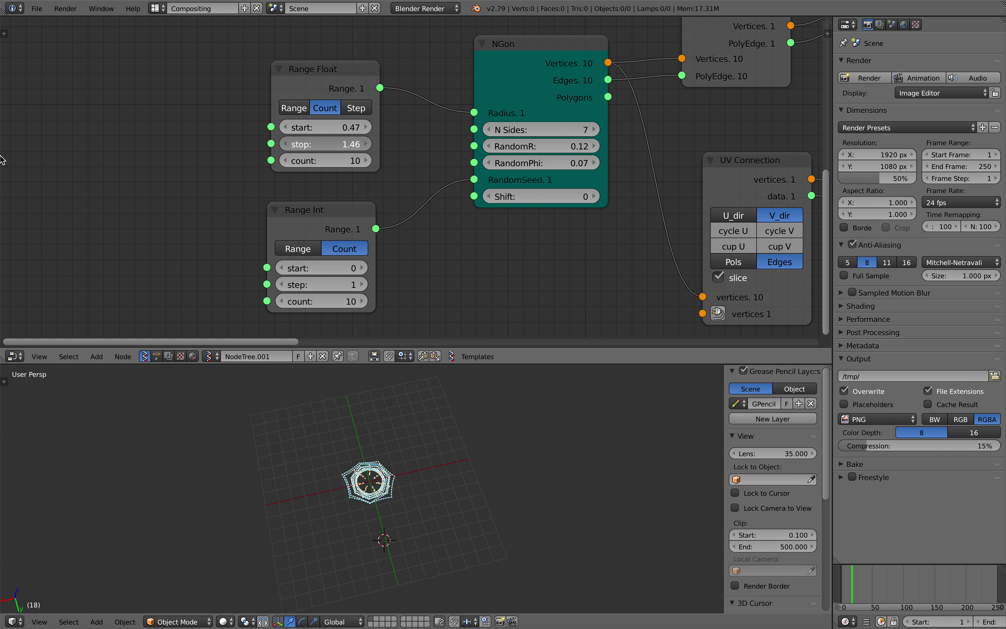
pyautogui.scroll(3, 406, 444)
pyautogui.moveTo(467, 453); pyautogui.dragTo(450, 447, button='middle')
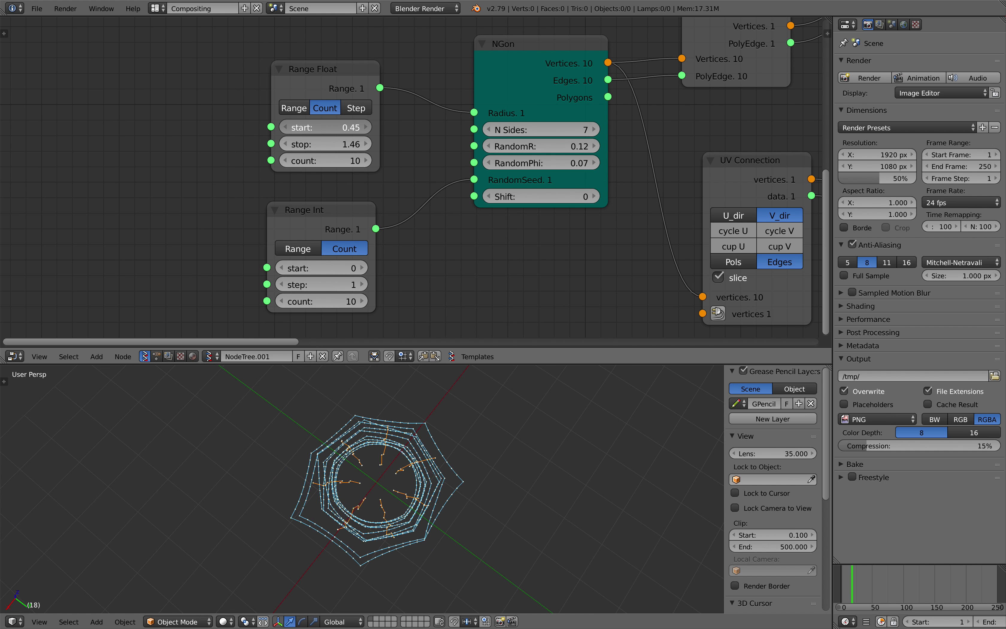
pyautogui.scroll(2, 468, 433)
pyautogui.moveTo(467, 434); pyautogui.dragTo(477, 408, button='middle')
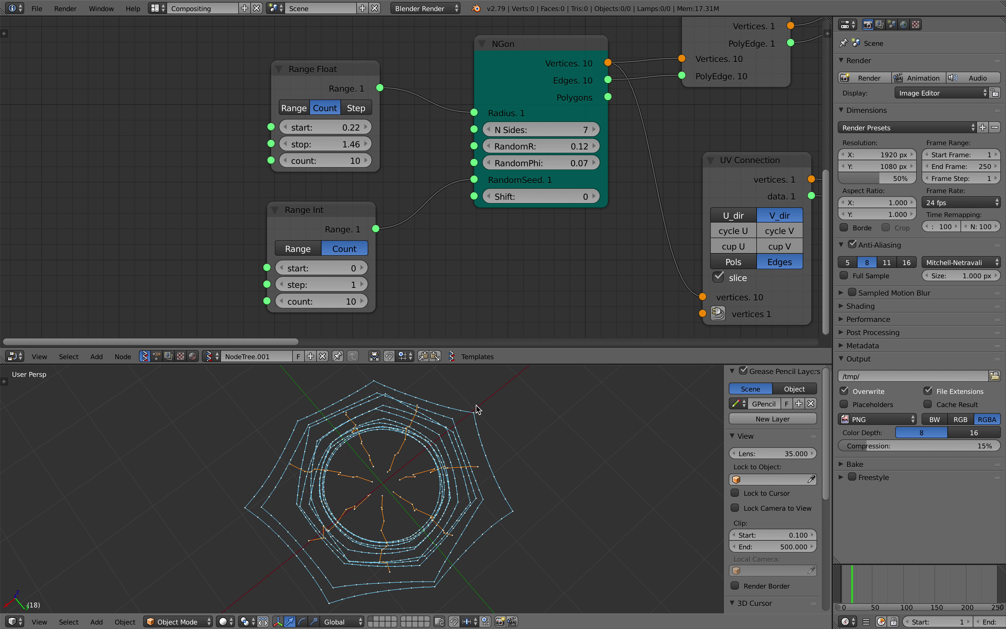
# Reopen the attractor-based spider web file containing the SpiderWebTwo node tree
pyautogui.click(38, 8)
pyautogui.moveTo(82, 46)
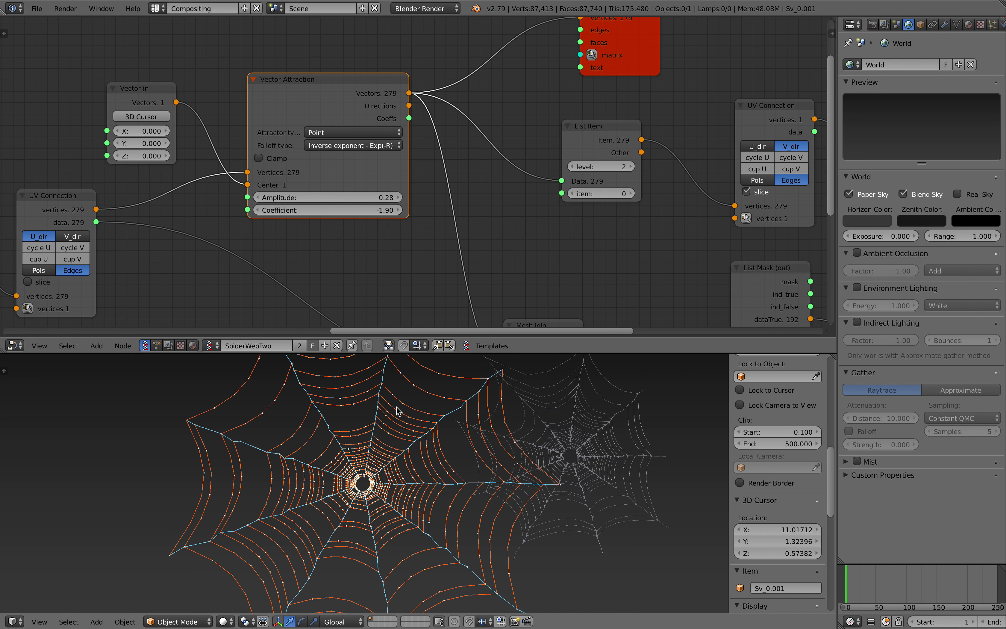
pyautogui.moveTo(397, 407); pyautogui.dragTo(363, 425, button='middle')
pyautogui.scroll(-1, 410, 208)
# Nudge the Vector Attraction node slightly downward and inspect the web from several angles
pyautogui.moveTo(412, 203); pyautogui.dragTo(274, 198, button='middle')
pyautogui.moveTo(190, 92); pyautogui.dragTo(196, 101)
pyautogui.moveTo(195, 101); pyautogui.dragTo(278, 107, button='middle')
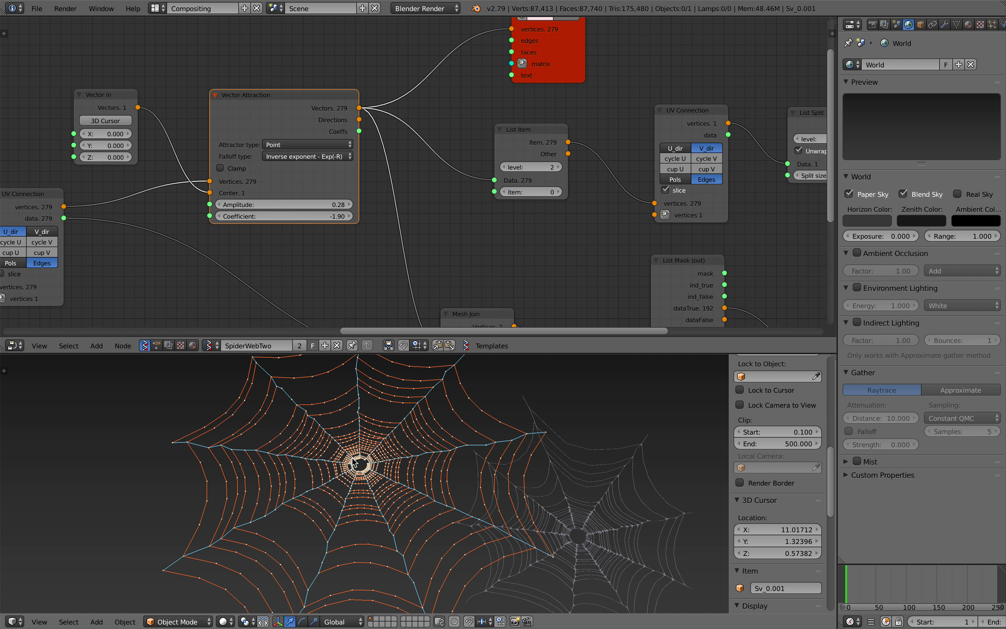
pyautogui.moveTo(353, 395); pyautogui.dragTo(379, 441, button='middle')
pyautogui.scroll(2, 411, 463)
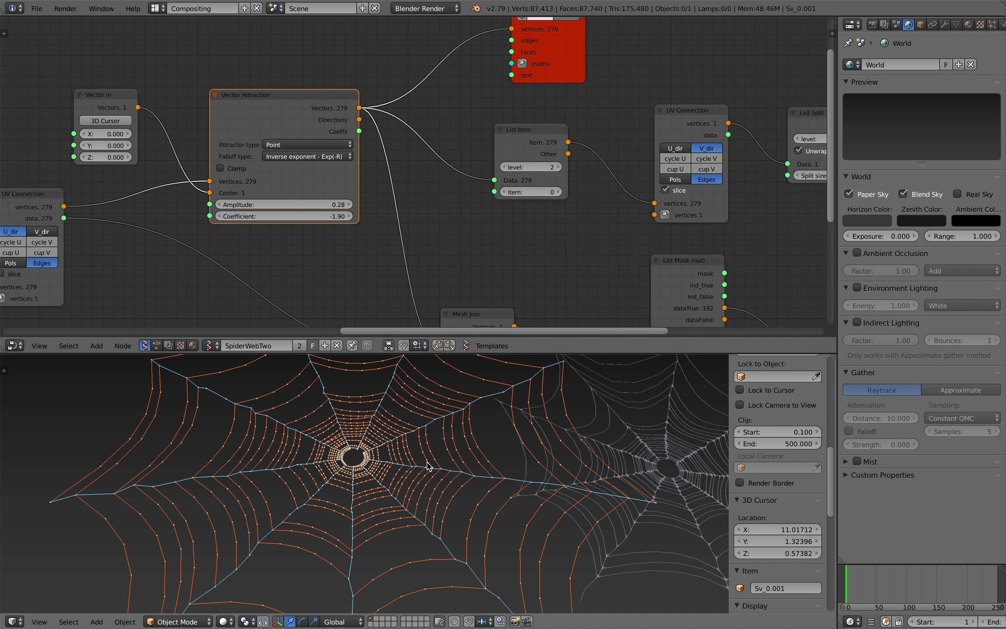
pyautogui.moveTo(437, 483)
pyautogui.mouseDown(button='middle')
pyautogui.moveTo(485, 467)
pyautogui.moveTo(431, 482)
pyautogui.moveTo(422, 474)
pyautogui.mouseUp(button='middle')
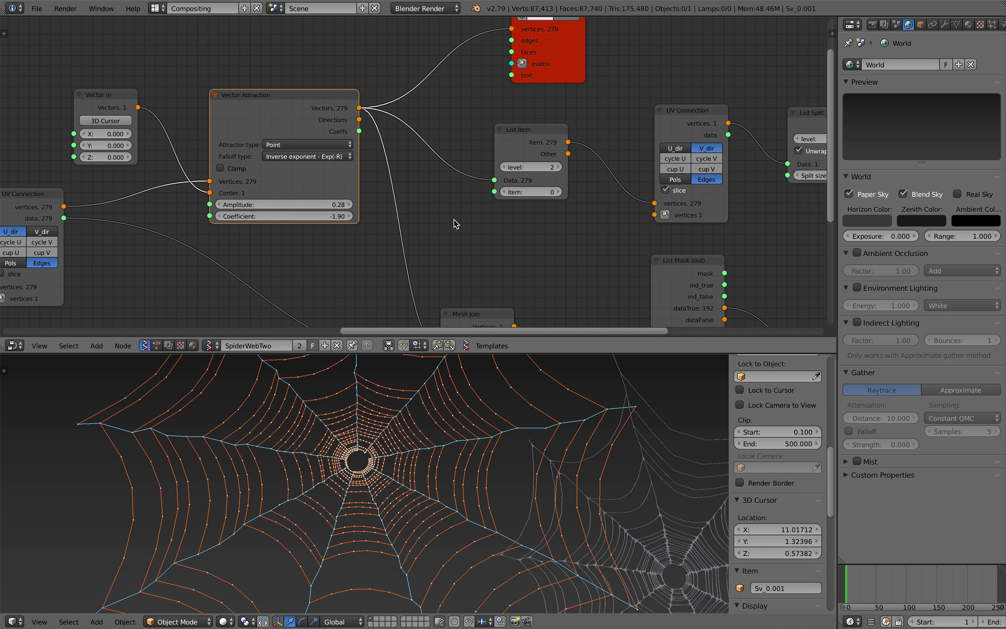
# Move the first Mesh Join and Separate Loose Parts nodes up, closer to Vector Attraction
pyautogui.scroll(-4, 456, 233)
pyautogui.moveTo(457, 261); pyautogui.dragTo(402, 214, button='middle')
pyautogui.moveTo(404, 226); pyautogui.dragTo(395, 184)
pyautogui.scroll(1, 407, 195)
pyautogui.moveTo(497, 255); pyautogui.dragTo(485, 240)
pyautogui.moveTo(393, 186); pyautogui.dragTo(383, 179)
pyautogui.moveTo(404, 193); pyautogui.dragTo(323, 154, button='middle')
pyautogui.moveTo(417, 204); pyautogui.dragTo(417, 195)
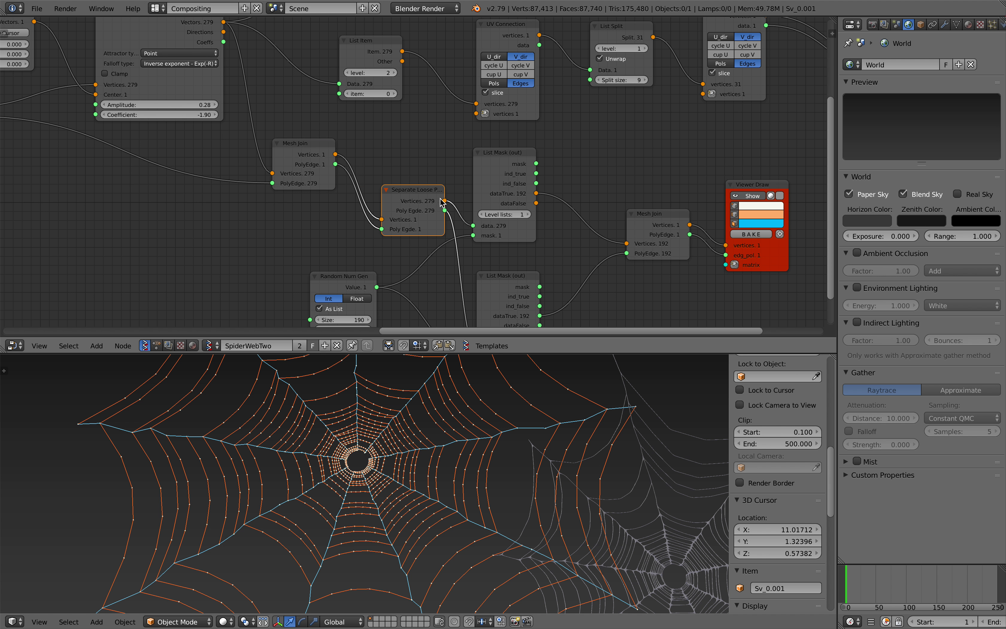
pyautogui.moveTo(419, 191); pyautogui.dragTo(381, 166, button='middle')
pyautogui.moveTo(380, 168); pyautogui.dragTo(371, 161)
# Tidy the masking branch by repositioning the List Mask nodes, Random Num Gen and the final Mesh Join
pyautogui.moveTo(449, 163); pyautogui.dragTo(457, 165)
pyautogui.moveTo(461, 253); pyautogui.dragTo(468, 255)
pyautogui.moveTo(447, 239); pyautogui.dragTo(457, 198, button='middle')
pyautogui.moveTo(323, 213); pyautogui.dragTo(328, 190)
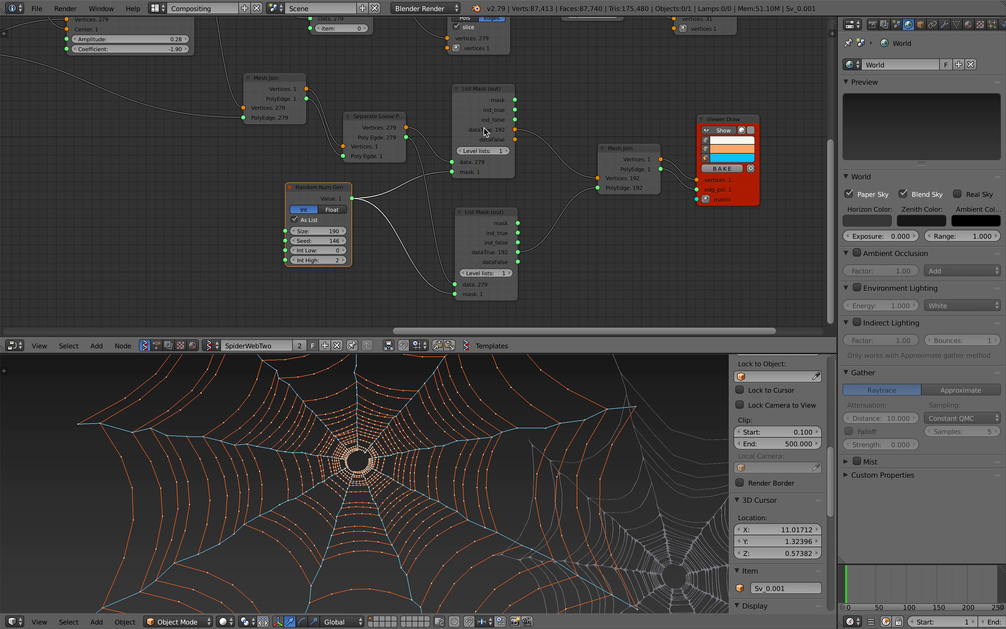
pyautogui.moveTo(516, 156); pyautogui.dragTo(526, 158)
pyautogui.moveTo(527, 163); pyautogui.dragTo(470, 170, button='middle')
pyautogui.moveTo(556, 165); pyautogui.dragTo(548, 170)
# Set the Random Num Gen seed to 234 and enlarge the 3D view area
pyautogui.moveTo(261, 233); pyautogui.dragTo(340, 247)
pyautogui.moveTo(328, 506); pyautogui.dragTo(246, 470, button='middle')
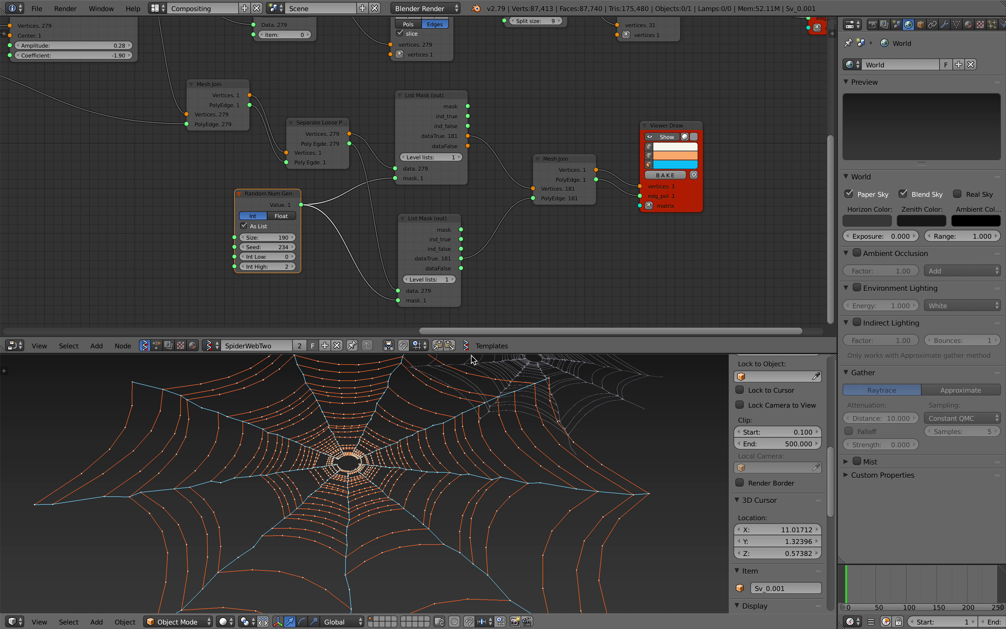
pyautogui.moveTo(473, 353); pyautogui.dragTo(476, 263)
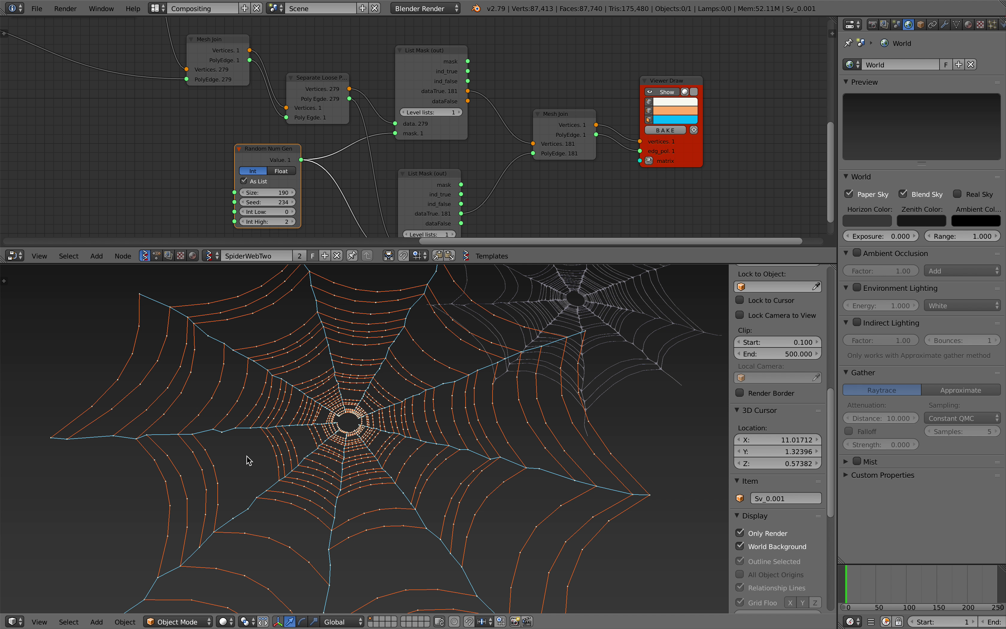
# Sketch short vertical Grease Pencil strands hanging down from the web's threads
pyautogui.moveTo(239, 459)
pyautogui.mouseDown(button='middle')
pyautogui.moveTo(265, 473)
pyautogui.moveTo(249, 492)
pyautogui.moveTo(278, 494)
pyautogui.moveTo(270, 472)
pyautogui.mouseUp(button='middle')
pyautogui.press('d')
pyautogui.click(270, 472)
pyautogui.keyDown('shift'); pyautogui.moveTo(187, 468); pyautogui.dragTo(219, 449, button='middle'); pyautogui.keyUp('shift')
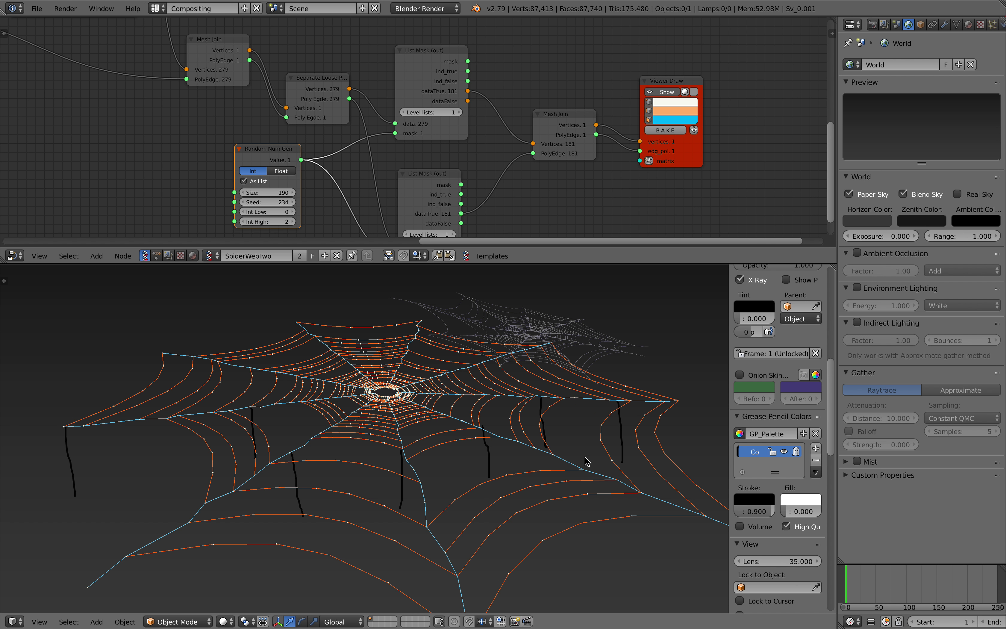
pyautogui.scroll(-6, 474, 476)
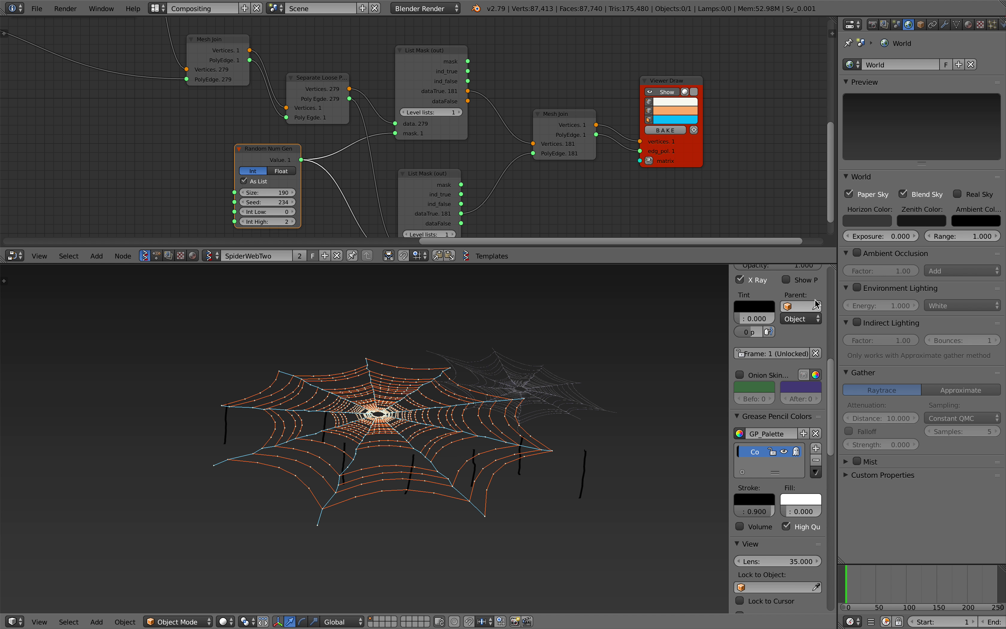
# Delete the Grease Pencil layer that holds the hanging strand sketches
pyautogui.scroll(2, 819, 362)
pyautogui.moveTo(830, 376); pyautogui.dragTo(831, 293)
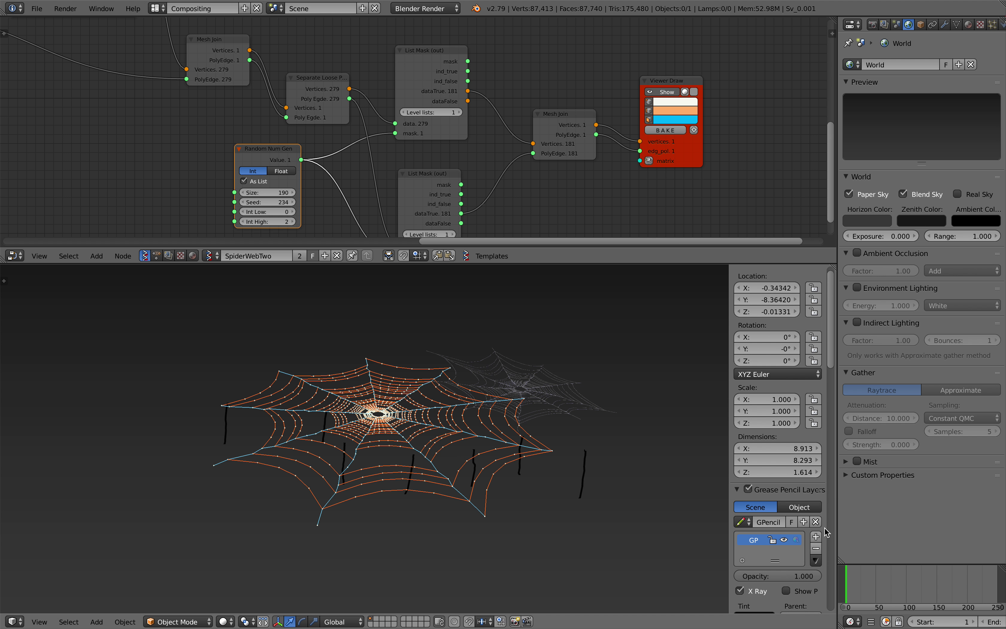
pyautogui.click(815, 547)
pyautogui.moveTo(447, 345); pyautogui.dragTo(433, 423, button='middle')
pyautogui.moveTo(358, 421); pyautogui.dragTo(369, 349, button='middle')
pyautogui.moveTo(400, 424); pyautogui.dragTo(371, 398, button='middle')
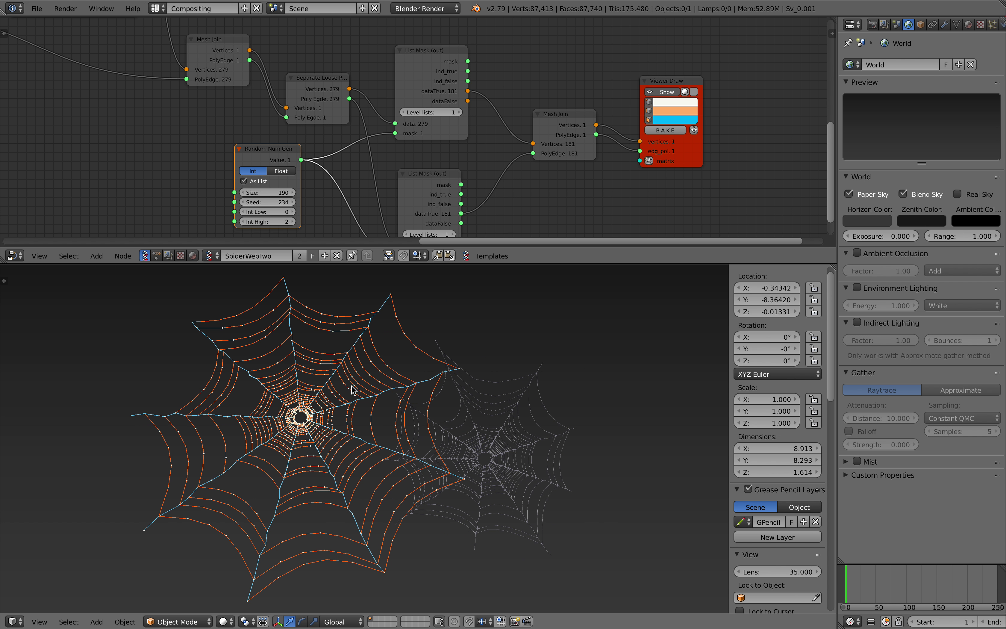
pyautogui.moveTo(305, 418); pyautogui.dragTo(281, 370, button='middle')
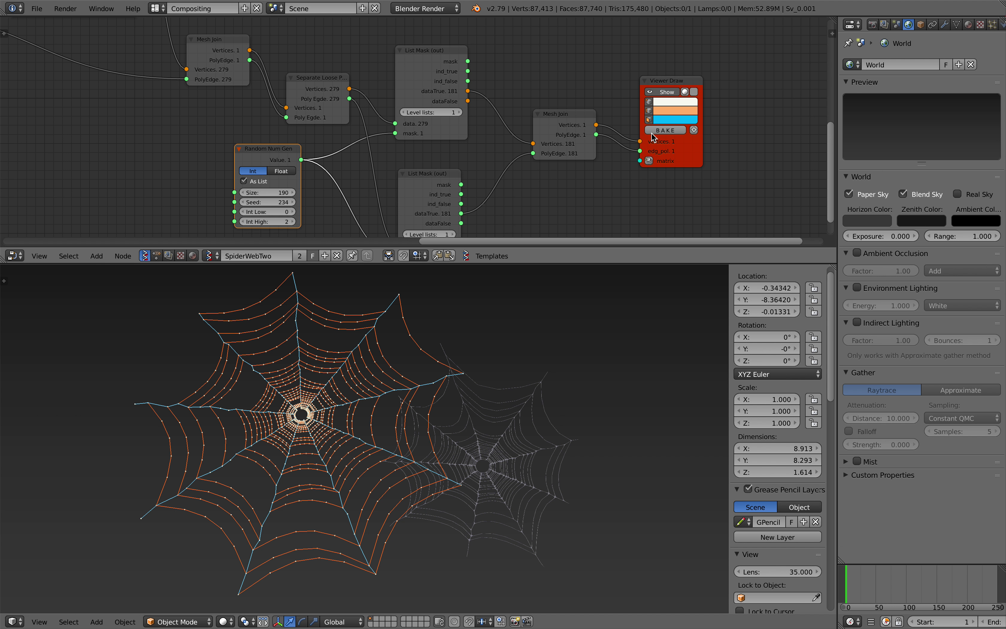
# Select the baked web and reposition it away from the procedural web, centred for a close view of its hub
pyautogui.rightClick(482, 465)
pyautogui.press('g')
pyautogui.click(433, 452)
pyautogui.press('g')
pyautogui.click(491, 412)
pyautogui.scroll(5, 494, 411)
pyautogui.keyDown('shift'); pyautogui.moveTo(493, 410); pyautogui.dragTo(391, 417, button='middle'); pyautogui.keyUp('shift')
pyautogui.press('g')
pyautogui.click(428, 379)
pyautogui.moveTo(428, 380); pyautogui.dragTo(404, 429, button='middle')
pyautogui.scroll(4, 404, 428)
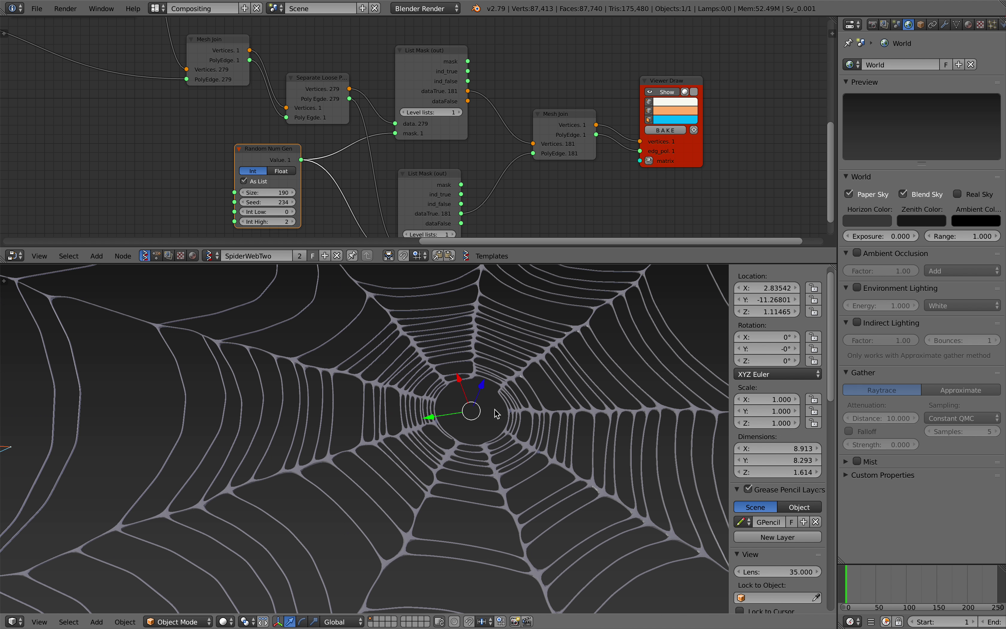
# Show the baked web's modifiers and widen the properties area to examine the Skin, Smooth and Subsurf settings
pyautogui.click(944, 24)
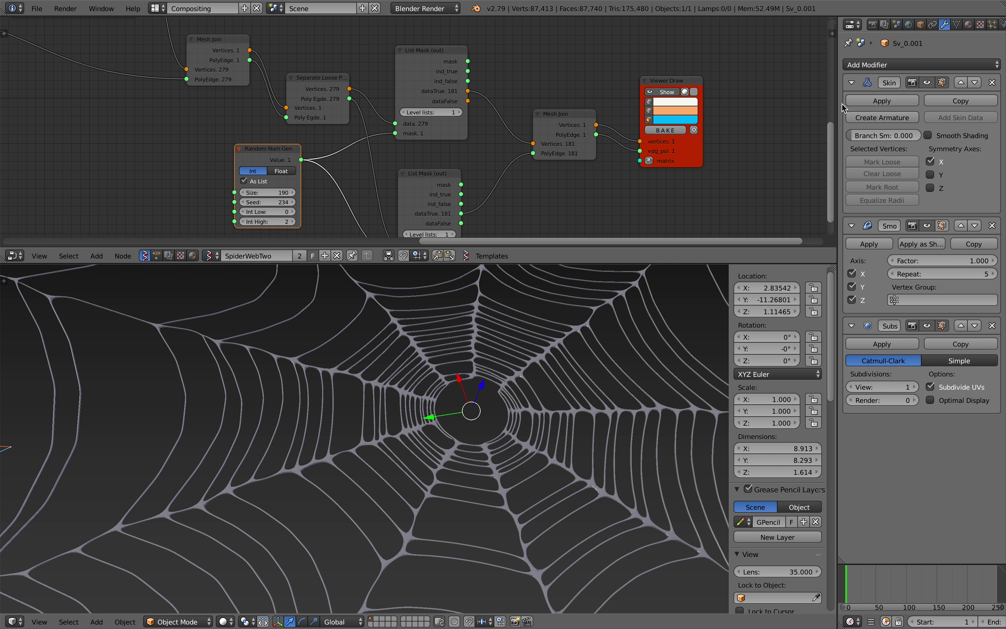
pyautogui.moveTo(839, 107); pyautogui.dragTo(774, 110)
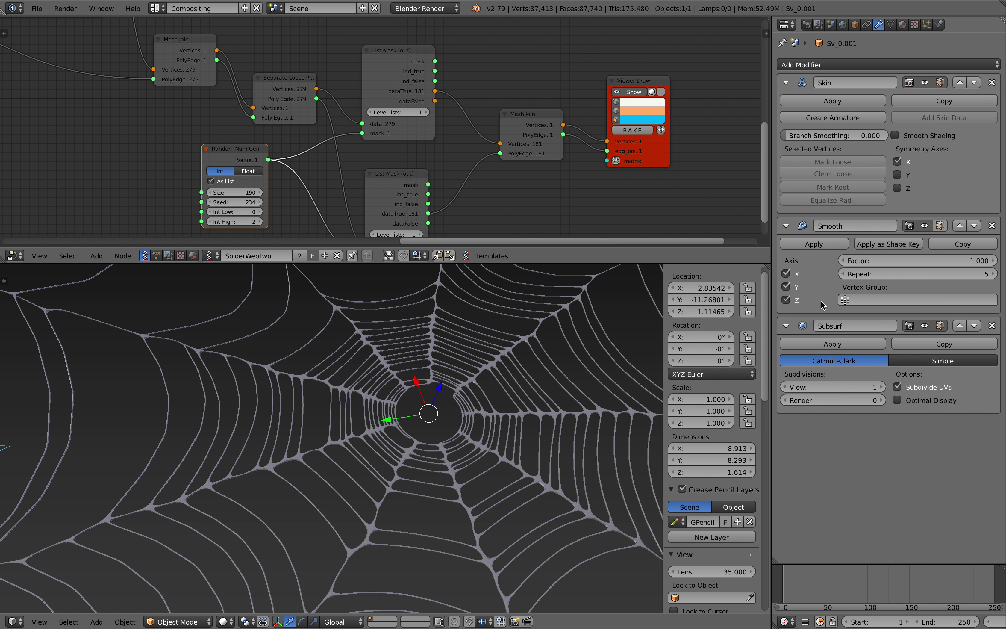
pyautogui.moveTo(411, 371); pyautogui.dragTo(369, 444, button='middle')
pyautogui.scroll(-5, 318, 460)
pyautogui.scroll(2, 369, 444)
pyautogui.scroll(-2, 355, 197)
pyautogui.scroll(1, 354, 197)
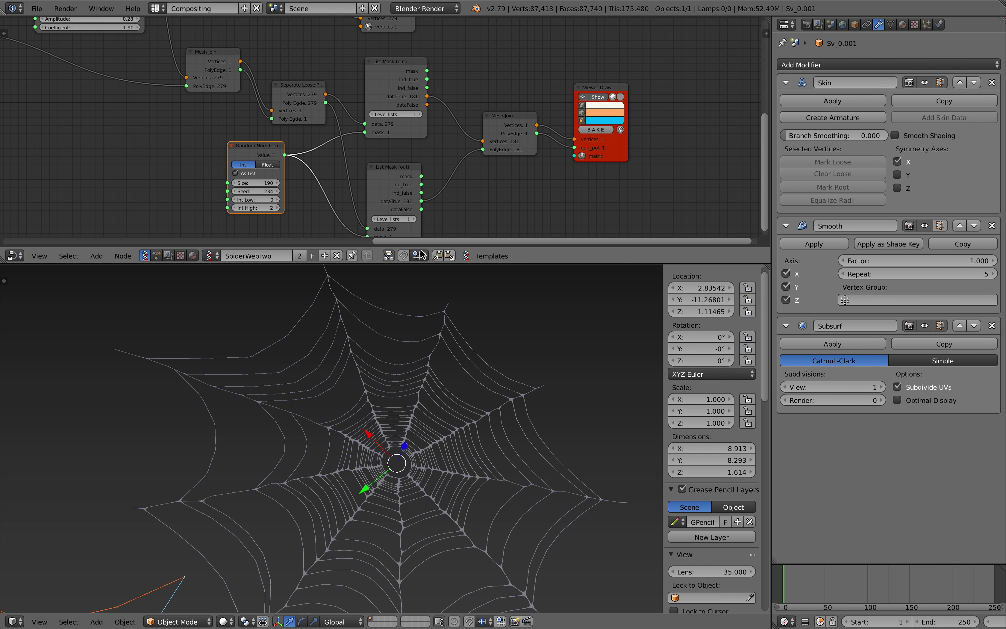
# Enlarge the node editor and nudge the UV Connection node that feeds List Split slightly upward
pyautogui.moveTo(427, 262); pyautogui.dragTo(436, 356)
pyautogui.moveTo(238, 188); pyautogui.dragTo(323, 211, button='middle')
pyautogui.scroll(2, 323, 212)
pyautogui.moveTo(172, 79); pyautogui.dragTo(348, 251, button='middle')
pyautogui.moveTo(313, 146); pyautogui.dragTo(315, 129)
pyautogui.moveTo(595, 167); pyautogui.dragTo(301, 197, button='middle')
pyautogui.moveTo(389, 190); pyautogui.dragTo(387, 184)
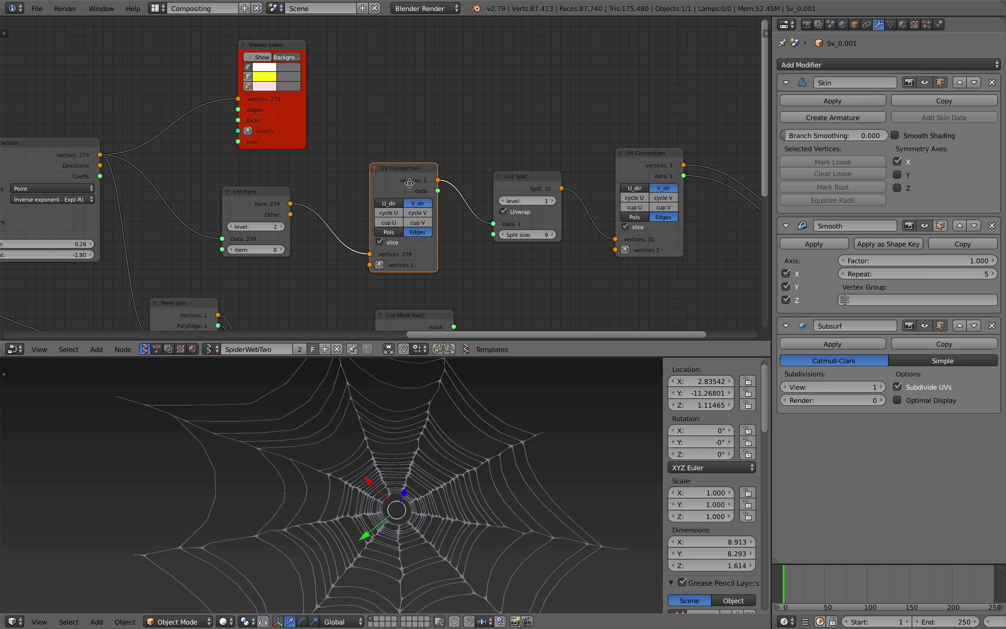
# Examine the baked web's threads and thickened joints up close and compare them with the procedural web
pyautogui.moveTo(409, 183); pyautogui.dragTo(418, 142, button='middle')
pyautogui.scroll(-2, 409, 451)
pyautogui.moveTo(409, 452); pyautogui.dragTo(357, 377, button='middle')
pyautogui.scroll(2, 423, 456)
pyautogui.scroll(-2, 350, 489)
pyautogui.moveTo(354, 447); pyautogui.dragTo(352, 478, button='middle')
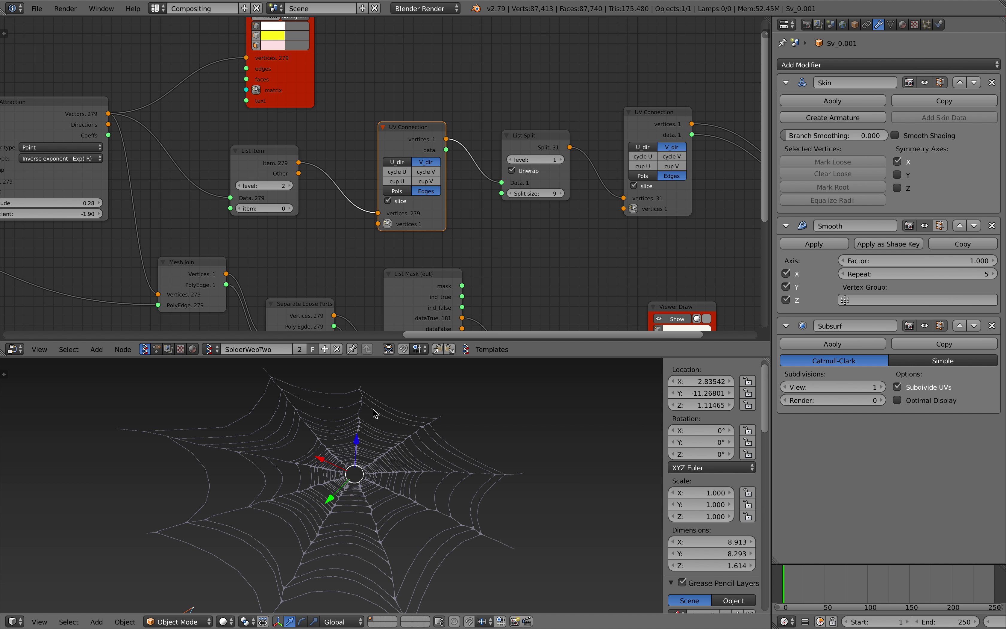
pyautogui.scroll(4, 337, 489)
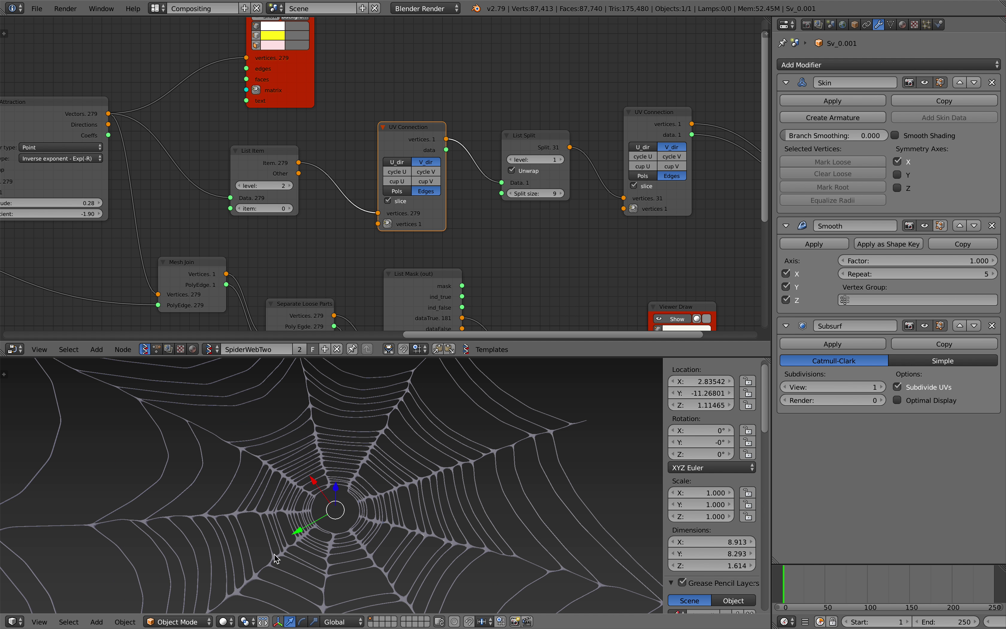
pyautogui.moveTo(325, 494); pyautogui.dragTo(292, 516, button='middle')
pyautogui.scroll(-4, 382, 485)
pyautogui.keyDown('shift'); pyautogui.moveTo(166, 493); pyautogui.dragTo(374, 457, button='middle'); pyautogui.keyUp('shift')
pyautogui.moveTo(307, 495); pyautogui.dragTo(398, 463, button='middle')
pyautogui.moveTo(403, 425); pyautogui.dragTo(350, 473, button='middle')
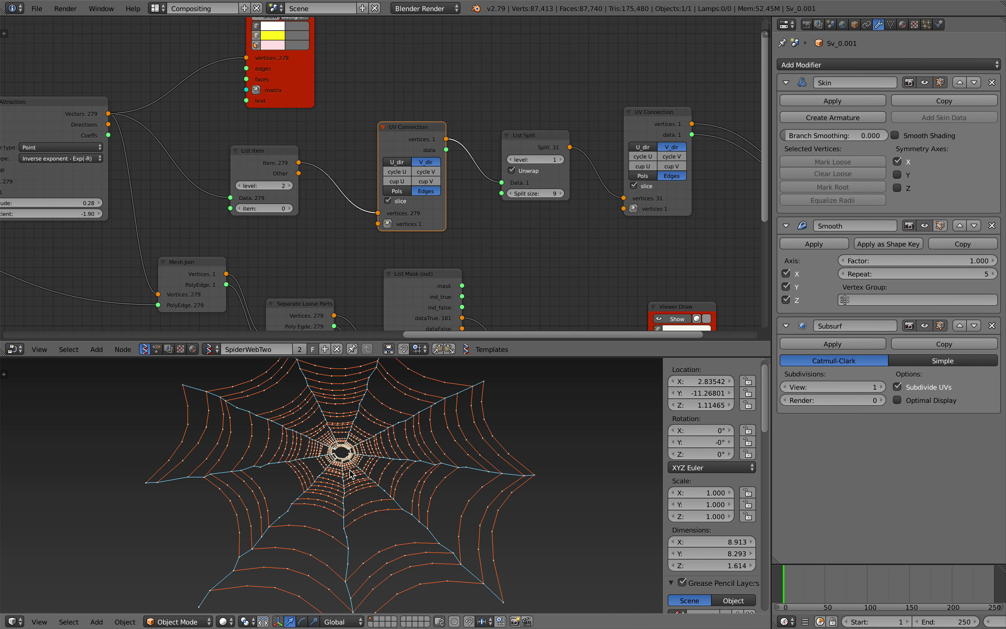
# Sketch a Grease Pencil spiral crossed by radiating threads in the empty space beside the procedural web
pyautogui.moveTo(386, 502); pyautogui.dragTo(461, 440, button='middle')
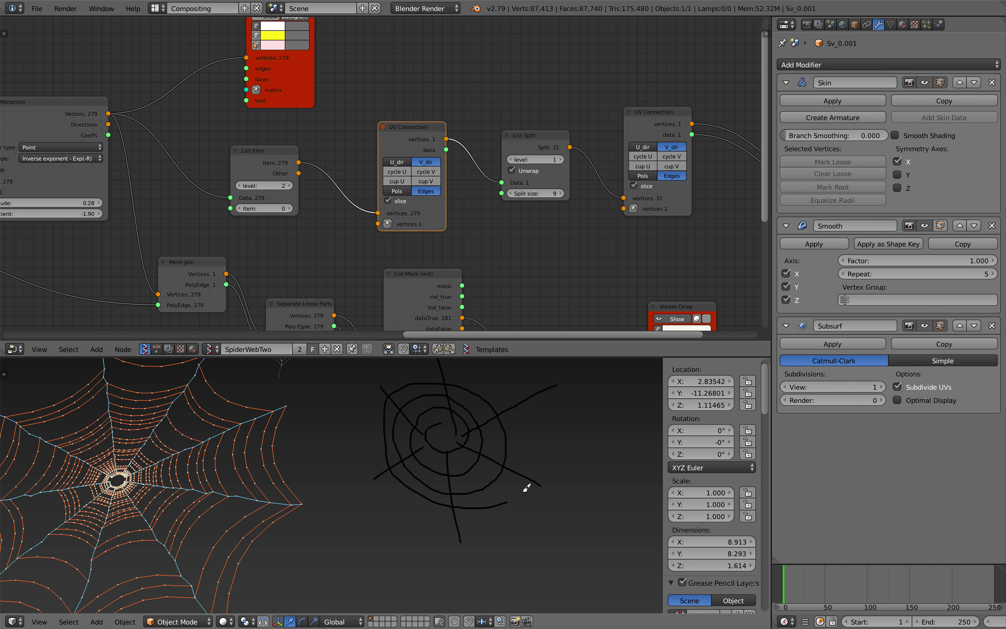
pyautogui.moveTo(204, 477); pyautogui.dragTo(348, 454, button='middle')
pyautogui.scroll(3, 298, 474)
pyautogui.scroll(-5, 354, 478)
pyautogui.moveTo(497, 459)
pyautogui.keyDown('shift'); pyautogui.mouseDown(button='middle')
pyautogui.moveTo(456, 457)
pyautogui.moveTo(405, 496)
pyautogui.moveTo(425, 436)
pyautogui.moveTo(445, 453)
pyautogui.moveTo(449, 490)
pyautogui.moveTo(411, 474)
pyautogui.mouseUp(button='middle'); pyautogui.keyUp('shift')
pyautogui.scroll(-4, 438, 490)
pyautogui.scroll(2, 416, 478)
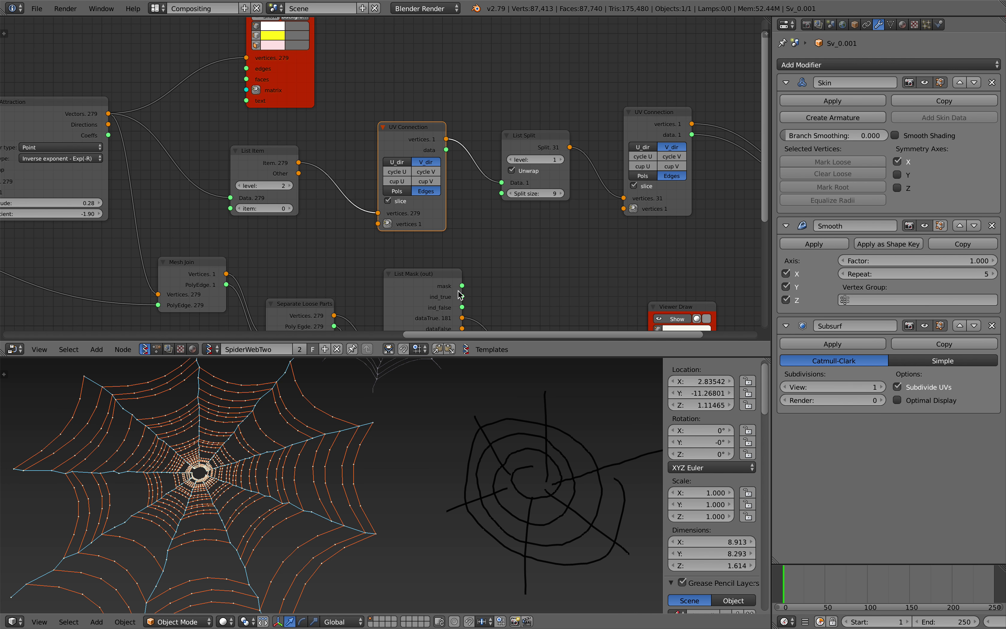
# Trace the node tree through Vector Interpolation, UV Connection, Vector Attraction and Mesh Join
pyautogui.moveTo(421, 248); pyautogui.dragTo(341, 271, button='middle')
pyautogui.scroll(3, 341, 256)
pyautogui.scroll(-1, 387, 205)
pyautogui.moveTo(304, 179); pyautogui.dragTo(536, 245, button='middle')
pyautogui.moveTo(213, 97); pyautogui.dragTo(289, 114, button='middle')
pyautogui.scroll(-8, 192, 138)
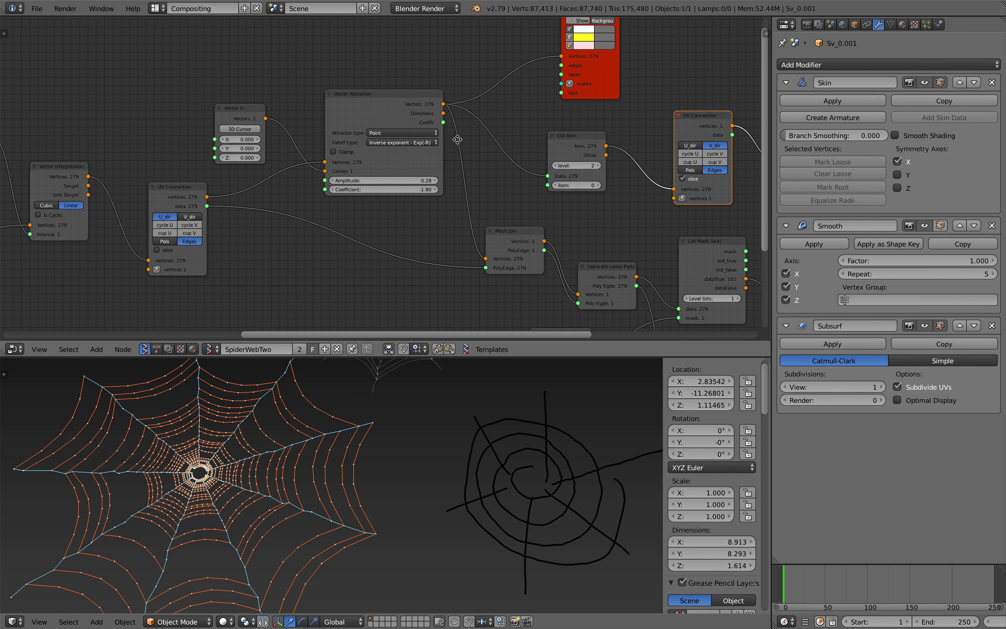
pyautogui.scroll(5, 493, 161)
pyautogui.moveTo(379, 163)
pyautogui.mouseDown(button='middle')
pyautogui.moveTo(493, 162)
pyautogui.moveTo(435, 157)
pyautogui.mouseUp(button='middle')
pyautogui.moveTo(308, 172)
pyautogui.mouseDown(button='middle')
pyautogui.moveTo(414, 158)
pyautogui.moveTo(229, 219)
pyautogui.mouseUp(button='middle')
pyautogui.scroll(3, 441, 170)
pyautogui.moveTo(464, 172); pyautogui.dragTo(163, 198, button='middle')
pyautogui.scroll(3, 290, 169)
# Shift the Vector Attraction node slightly and set its amplitude to 0.32 and coefficient to -1.95
pyautogui.moveTo(360, 124); pyautogui.dragTo(341, 123)
pyautogui.scroll(1, 354, 122)
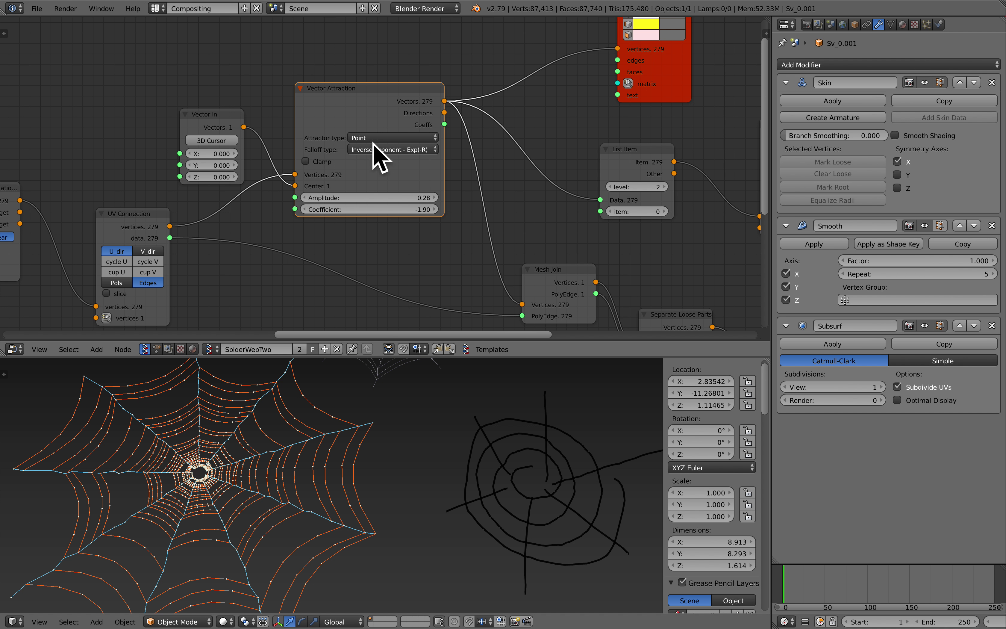
pyautogui.scroll(1, 400, 197)
pyautogui.moveTo(413, 203)
pyautogui.mouseDown()
pyautogui.moveTo(397, 203)
pyautogui.moveTo(422, 203)
pyautogui.moveTo(410, 216)
pyautogui.moveTo(378, 216)
pyautogui.moveTo(418, 215)
pyautogui.mouseUp()
pyautogui.moveTo(354, 455)
pyautogui.mouseDown(button='middle')
pyautogui.moveTo(342, 472)
pyautogui.moveTo(379, 452)
pyautogui.moveTo(457, 458)
pyautogui.moveTo(343, 457)
pyautogui.mouseUp(button='middle')
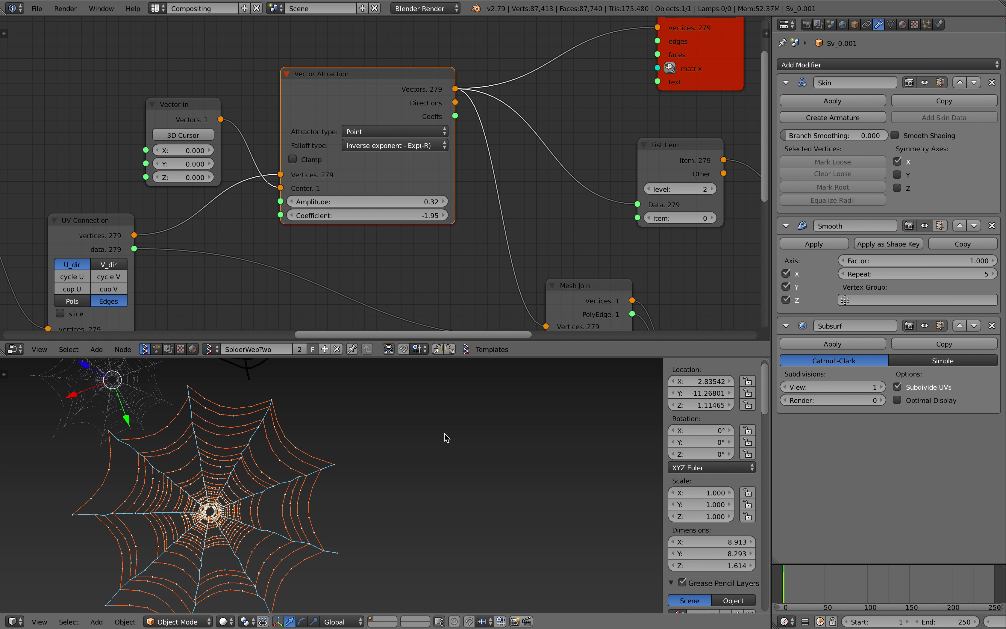
# Open the recent file sv_spider_web_001.blend and inspect the basic node-generated web and its skinned copy
pyautogui.click(37, 8)
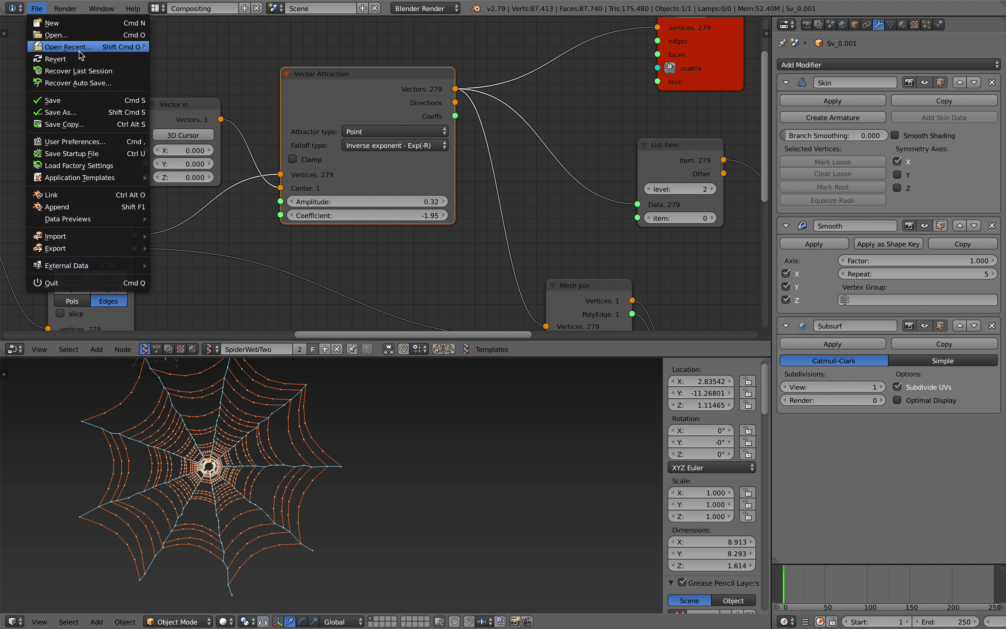
pyautogui.moveTo(68, 47)
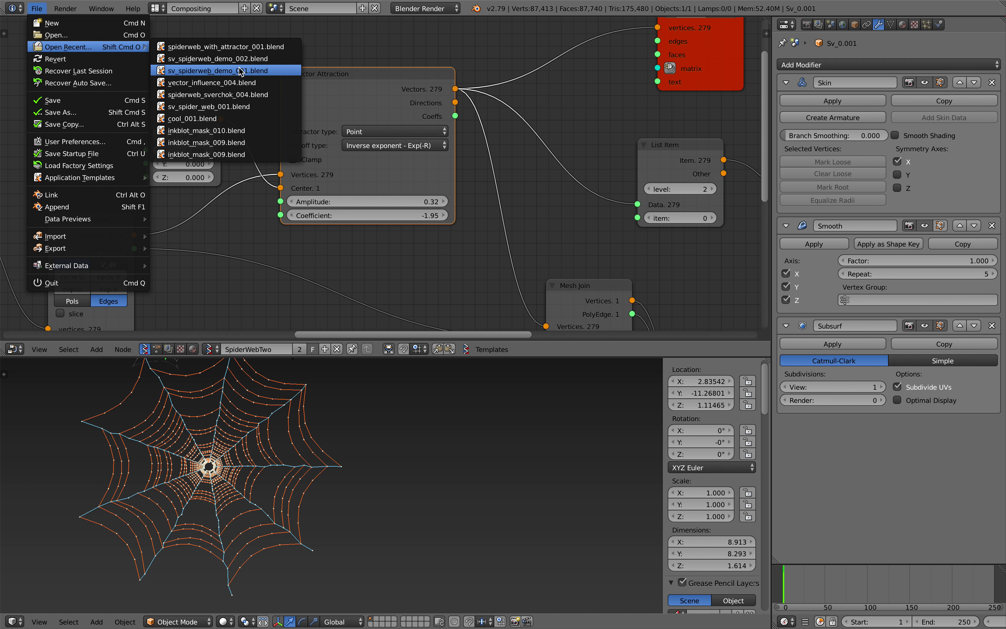
pyautogui.click(246, 105)
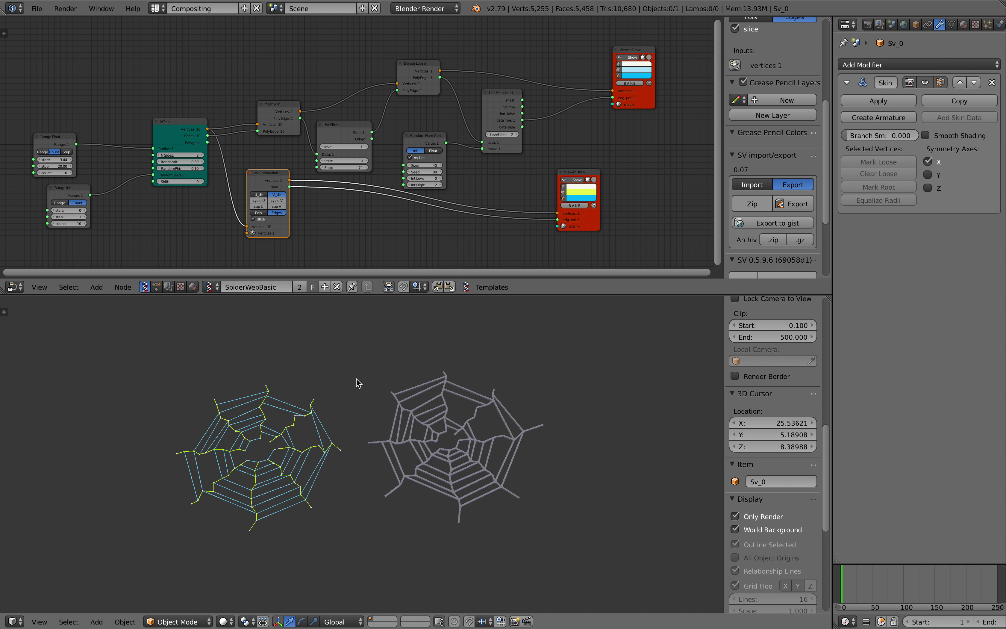
pyautogui.scroll(3, 333, 399)
pyautogui.scroll(-2, 296, 434)
pyautogui.keyDown('shift'); pyautogui.moveTo(255, 439); pyautogui.dragTo(177, 416, button='middle'); pyautogui.keyUp('shift')
pyautogui.scroll(3, 361, 433)
pyautogui.scroll(-3, 177, 416)
pyautogui.moveTo(333, 432); pyautogui.dragTo(353, 430, button='middle')
pyautogui.keyDown('shift'); pyautogui.moveTo(353, 430); pyautogui.dragTo(343, 405, button='middle'); pyautogui.keyUp('shift')
# Browse the recent files and examine the SpiderWebBasic nodes from NGon through List Mask to the Viewer Draw nodes
pyautogui.click(41, 14)
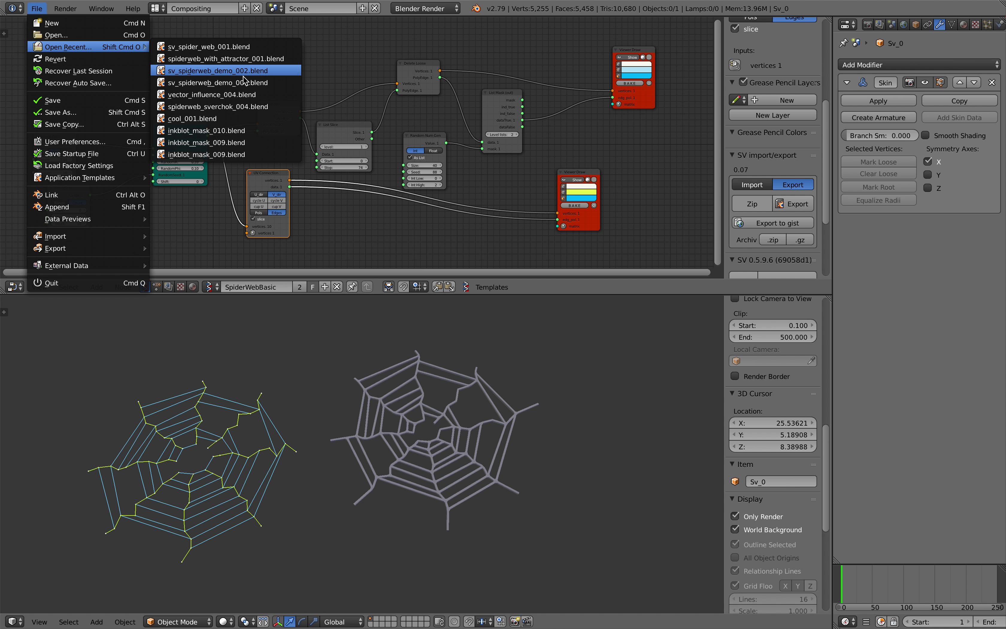
pyautogui.click(225, 72)
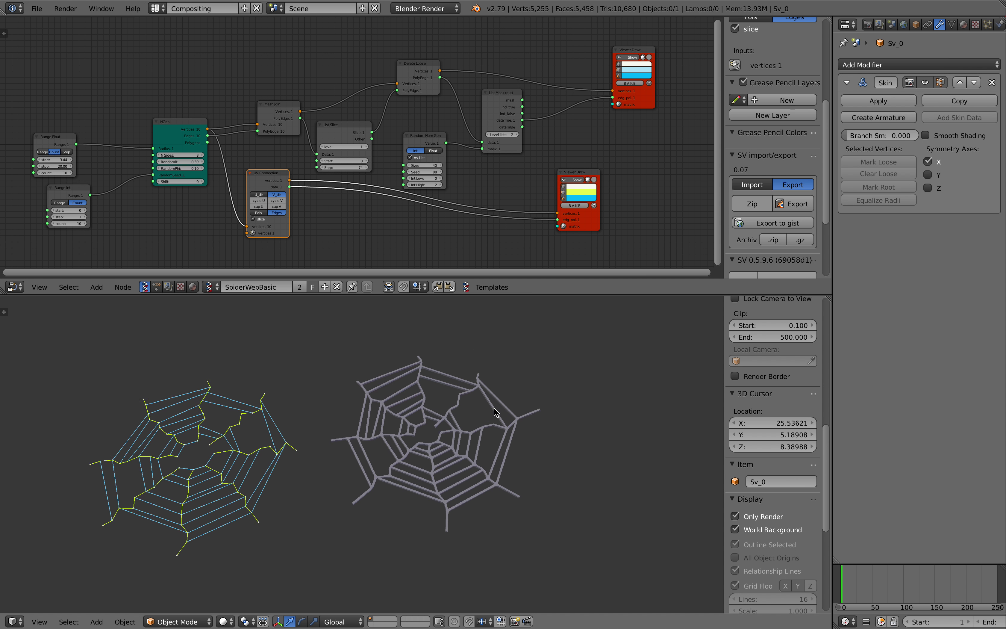
pyautogui.scroll(-2, 292, 193)
pyautogui.moveTo(306, 187); pyautogui.dragTo(274, 164, button='middle')
pyautogui.scroll(1, 274, 164)
pyautogui.moveTo(386, 160); pyautogui.dragTo(294, 170, button='middle')
pyautogui.scroll(4, 293, 170)
pyautogui.scroll(4, 469, 427)
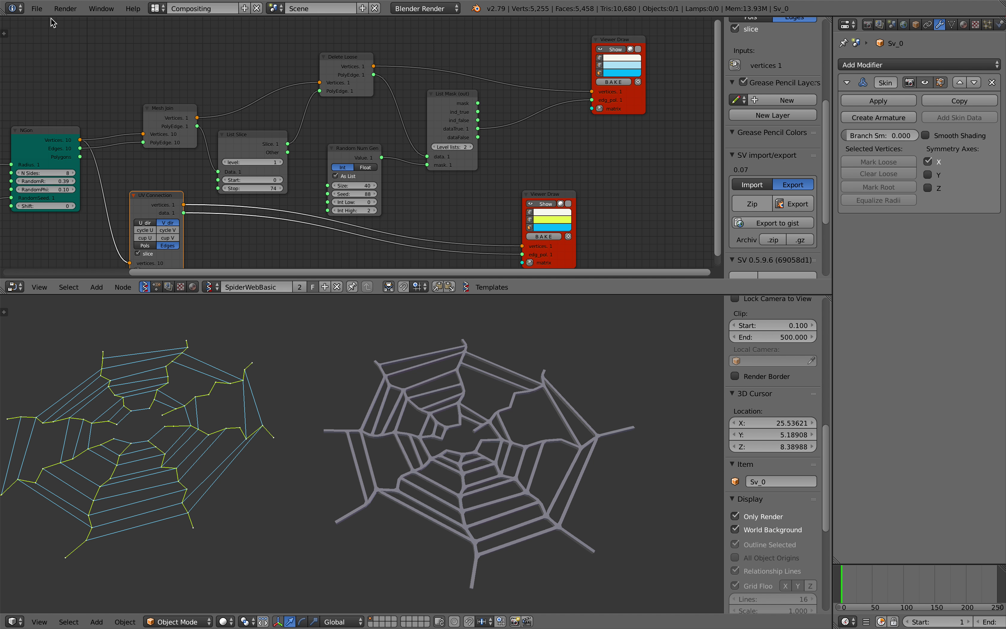
# Reopen spiderweb_with_attractor_001.blend and enlarge the 3D view area around the attractor-based web
pyautogui.click(37, 8)
pyautogui.moveTo(91, 47)
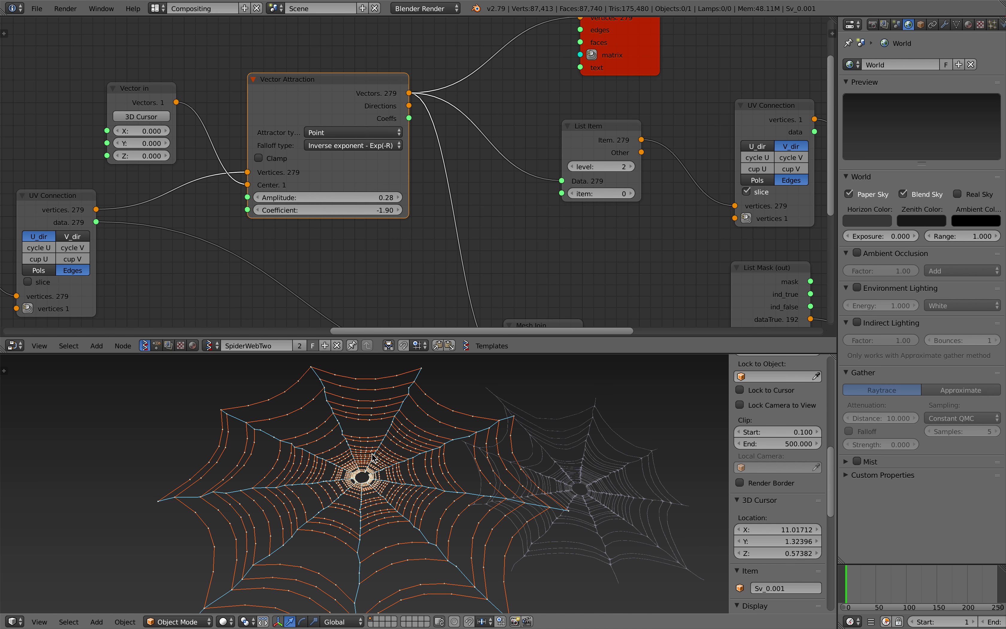
pyautogui.moveTo(392, 451); pyautogui.dragTo(373, 465, button='middle')
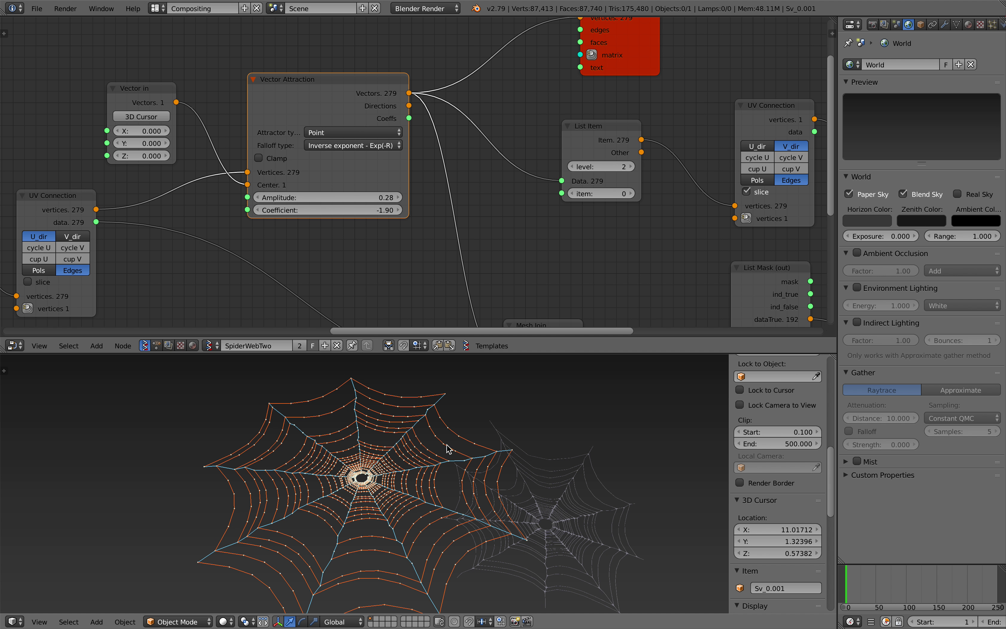
pyautogui.moveTo(442, 452); pyautogui.dragTo(413, 414, button='middle')
pyautogui.moveTo(461, 353); pyautogui.dragTo(457, 179)
# Sketch Grease Pencil corner points beside the webs and join them into an irregular polygon frame with inner connecting lines
pyautogui.keyDown('shift'); pyautogui.moveTo(420, 291); pyautogui.dragTo(374, 320, button='middle'); pyautogui.keyUp('shift')
pyautogui.keyDown('shift'); pyautogui.moveTo(100, 366); pyautogui.dragTo(53, 373, button='middle'); pyautogui.keyUp('shift')
pyautogui.press('d')
pyautogui.moveTo(326, 344); pyautogui.dragTo(328, 351)
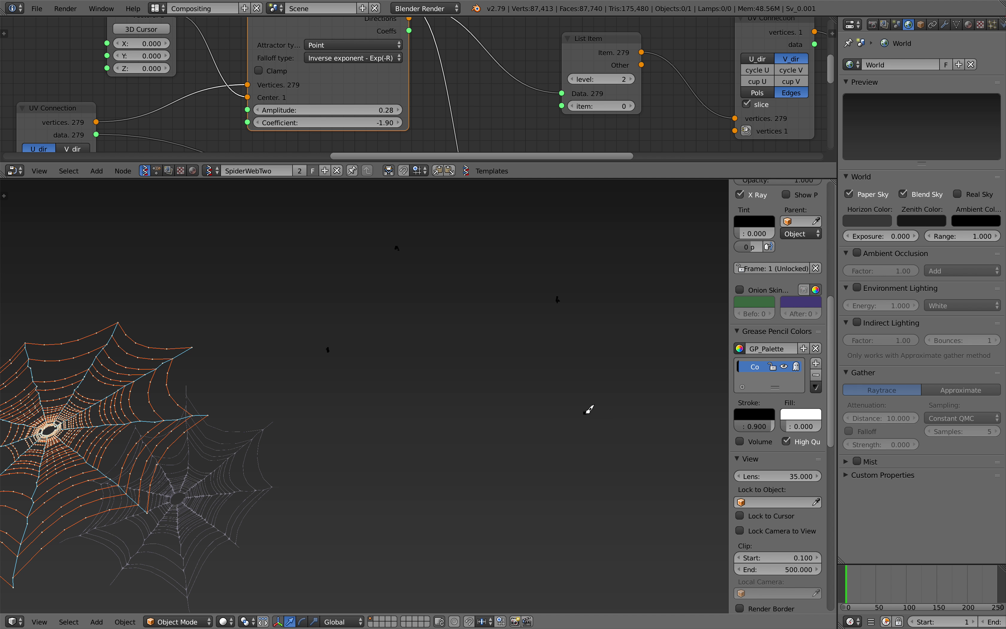
pyautogui.moveTo(392, 249)
pyautogui.mouseDown()
pyautogui.moveTo(321, 350)
pyautogui.moveTo(543, 288)
pyautogui.moveTo(558, 300)
pyautogui.mouseUp()
pyautogui.moveTo(337, 350); pyautogui.dragTo(465, 386)
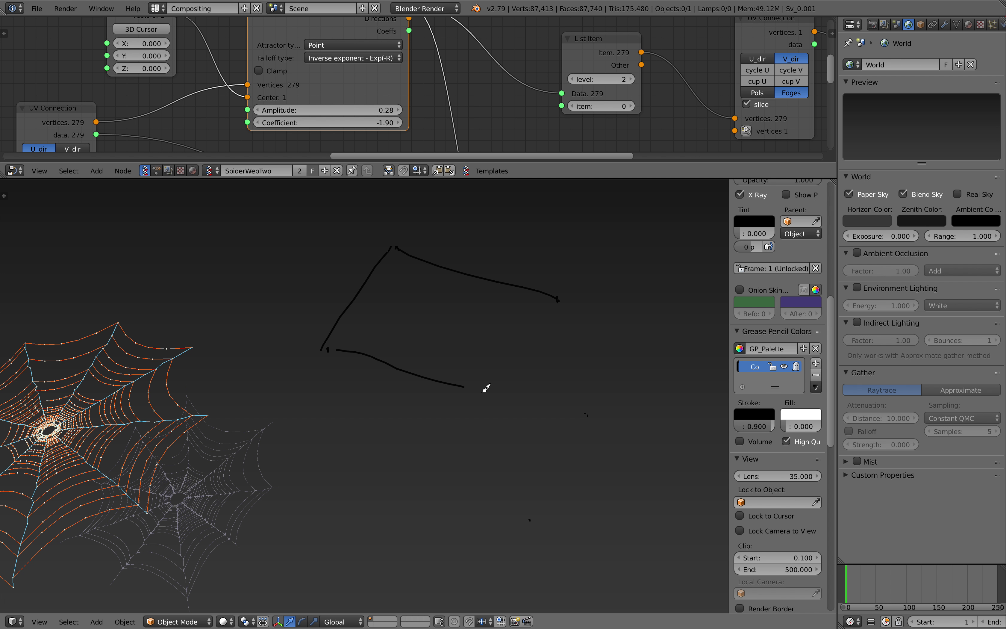
pyautogui.moveTo(564, 307); pyautogui.dragTo(588, 424)
pyautogui.moveTo(583, 429); pyautogui.dragTo(529, 522)
pyautogui.moveTo(335, 362)
pyautogui.mouseDown()
pyautogui.moveTo(503, 526)
pyautogui.moveTo(530, 523)
pyautogui.mouseUp()
pyautogui.moveTo(329, 466); pyautogui.dragTo(333, 519)
pyautogui.moveTo(333, 519); pyautogui.dragTo(540, 524)
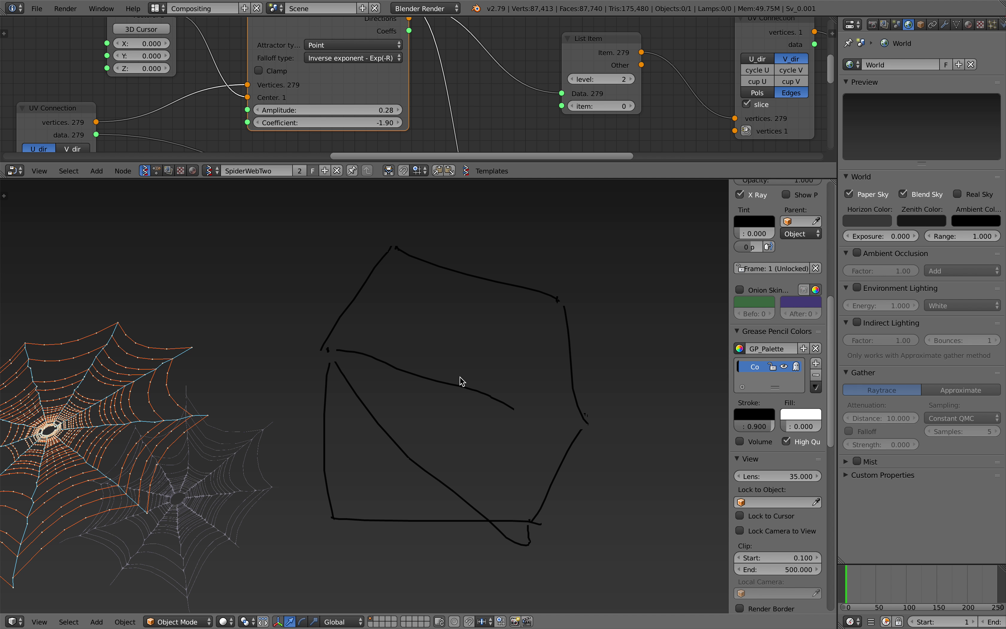
# Sketch crossing radial threads and a loose spiral inside the polygon frame with Grease Pencil
pyautogui.moveTo(460, 385)
pyautogui.mouseDown()
pyautogui.moveTo(483, 288)
pyautogui.moveTo(575, 352)
pyautogui.moveTo(537, 478)
pyautogui.moveTo(378, 520)
pyautogui.moveTo(266, 414)
pyautogui.moveTo(378, 249)
pyautogui.moveTo(457, 327)
pyautogui.mouseUp()
pyautogui.moveTo(407, 340)
pyautogui.mouseDown()
pyautogui.moveTo(384, 379)
pyautogui.moveTo(480, 321)
pyautogui.moveTo(530, 396)
pyautogui.mouseUp()
pyautogui.keyDown('shift'); pyautogui.moveTo(528, 364); pyautogui.dragTo(285, 390, button='middle'); pyautogui.keyUp('shift')
# Sketch circled anchor points beside the framed web and link opposite ones with three crossing radial lines
pyautogui.keyDown('shift'); pyautogui.moveTo(699, 320); pyautogui.dragTo(446, 332, button='middle'); pyautogui.keyUp('shift')
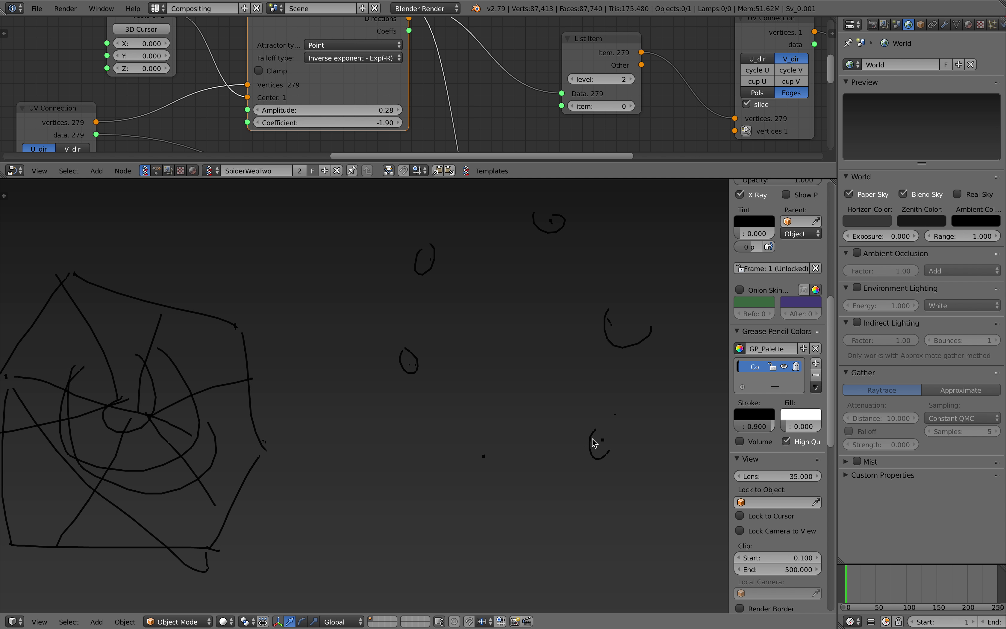
pyautogui.moveTo(547, 237); pyautogui.dragTo(502, 474)
pyautogui.moveTo(423, 376); pyautogui.dragTo(614, 329)
pyautogui.moveTo(490, 327); pyautogui.dragTo(573, 433)
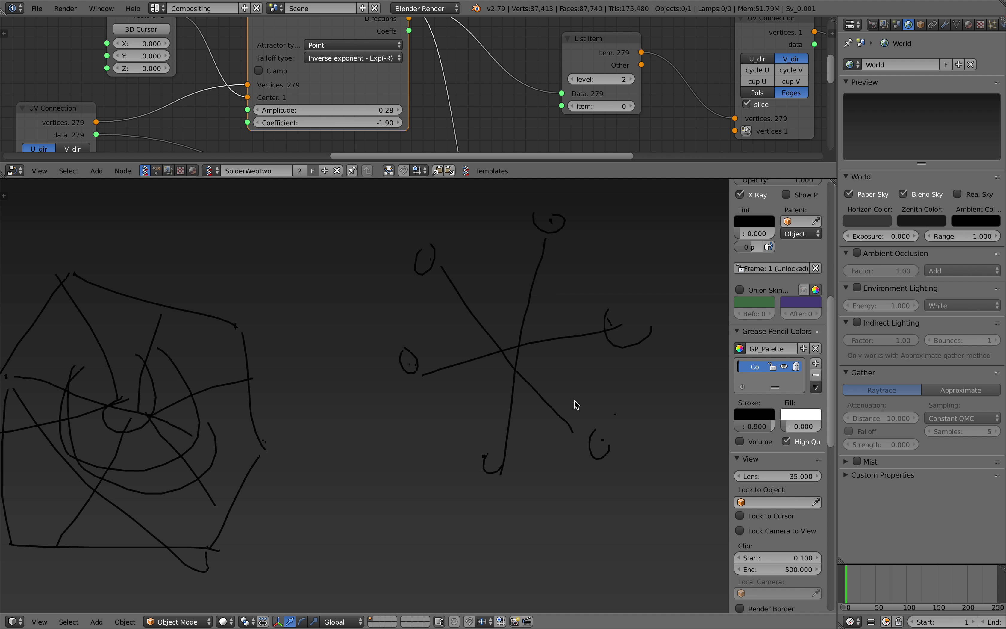
# Sketch curved connecting threads around the crossing lines to form a second web between the circled anchors
pyautogui.moveTo(519, 252)
pyautogui.mouseDown()
pyautogui.moveTo(463, 289)
pyautogui.moveTo(451, 361)
pyautogui.mouseUp()
pyautogui.moveTo(467, 372); pyautogui.dragTo(513, 421)
pyautogui.moveTo(563, 345); pyautogui.dragTo(561, 347)
pyautogui.moveTo(531, 318)
pyautogui.mouseDown()
pyautogui.moveTo(489, 350)
pyautogui.moveTo(554, 340)
pyautogui.mouseUp()
pyautogui.moveTo(516, 296)
pyautogui.mouseDown()
pyautogui.moveTo(500, 297)
pyautogui.moveTo(493, 387)
pyautogui.mouseUp()
pyautogui.moveTo(494, 389)
pyautogui.mouseDown()
pyautogui.moveTo(557, 325)
pyautogui.moveTo(544, 287)
pyautogui.mouseUp()
pyautogui.moveTo(460, 290); pyautogui.dragTo(436, 356)
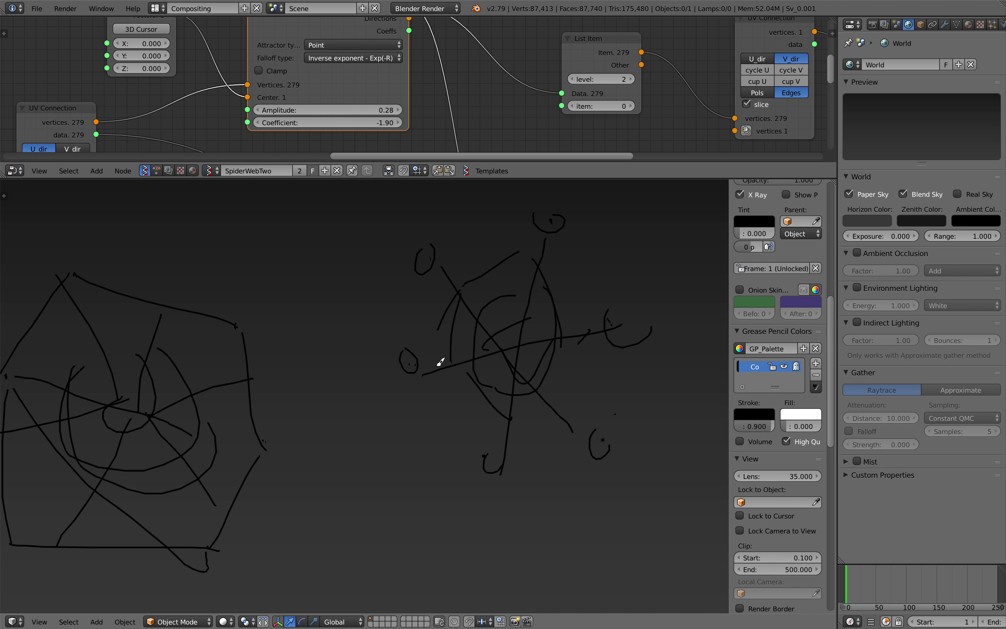
# Move the baked web up so it sits behind and above the procedural web
pyautogui.scroll(-3, 520, 355)
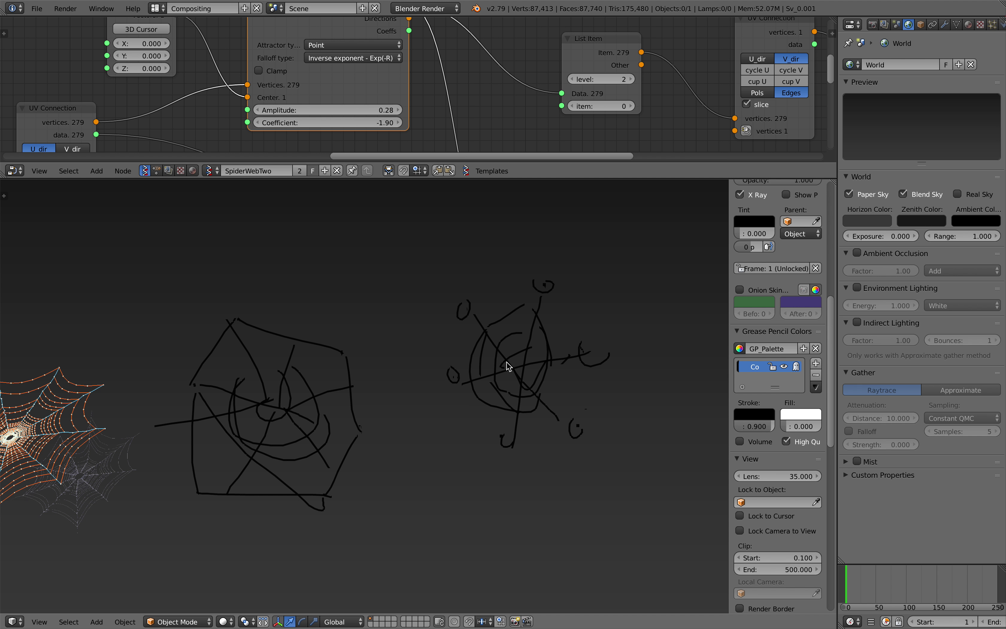
pyautogui.scroll(2, 495, 368)
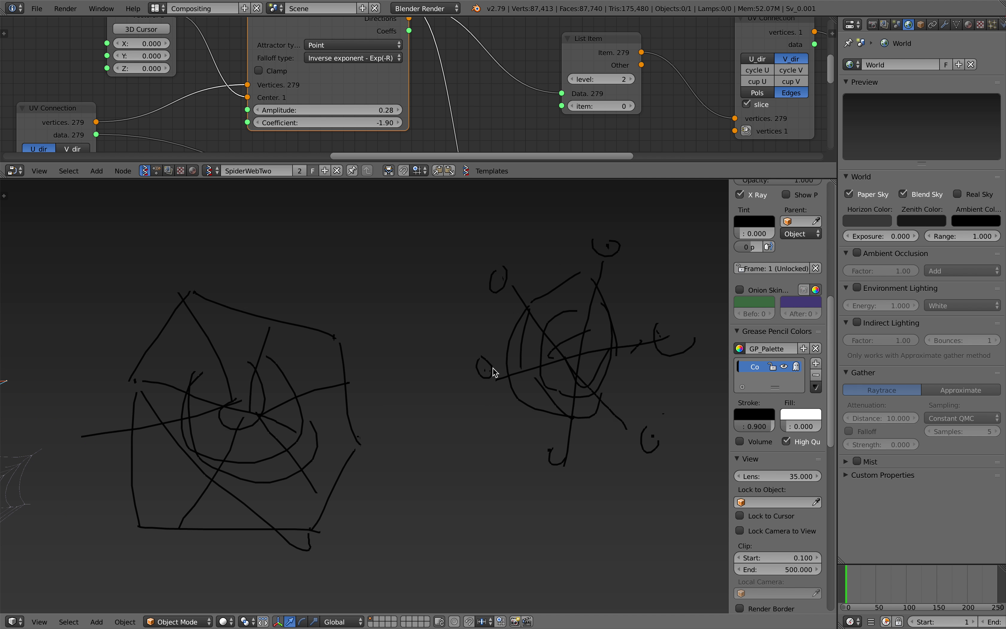
pyautogui.scroll(-4, 436, 392)
pyautogui.scroll(4, 355, 391)
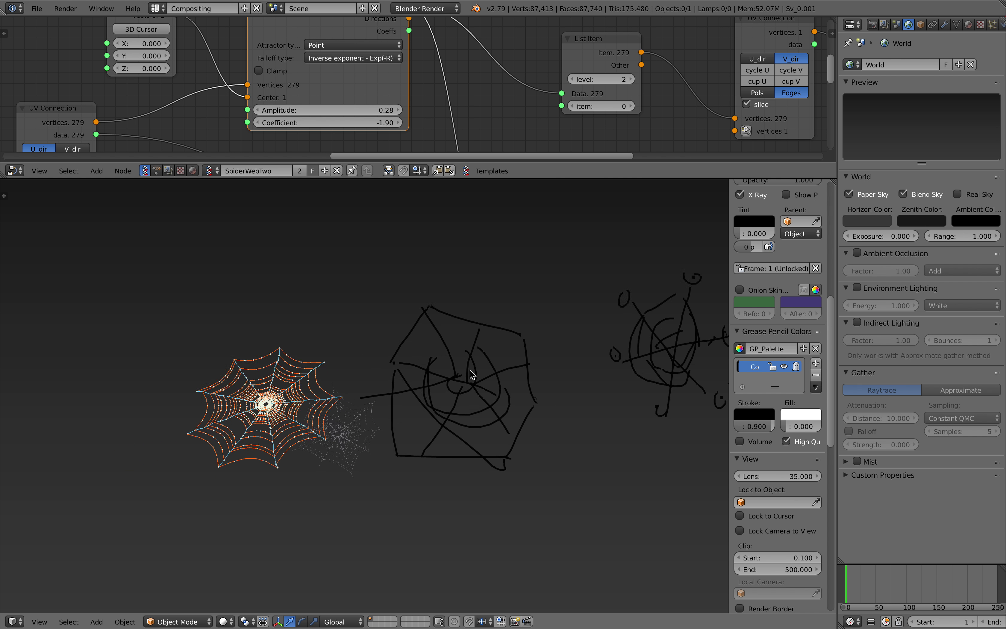
pyautogui.rightClick(406, 440)
pyautogui.press('g')
pyautogui.click(416, 283)
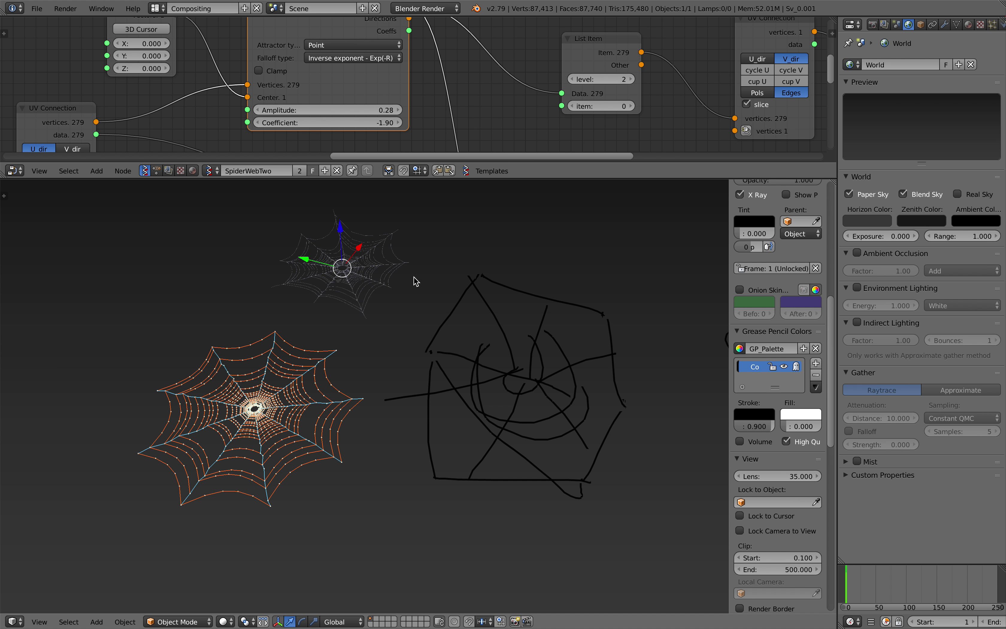
# Duplicate the baked web, place the copy on the opposite side above the procedural web and scale it up
pyautogui.hotkey('shift', 'd')
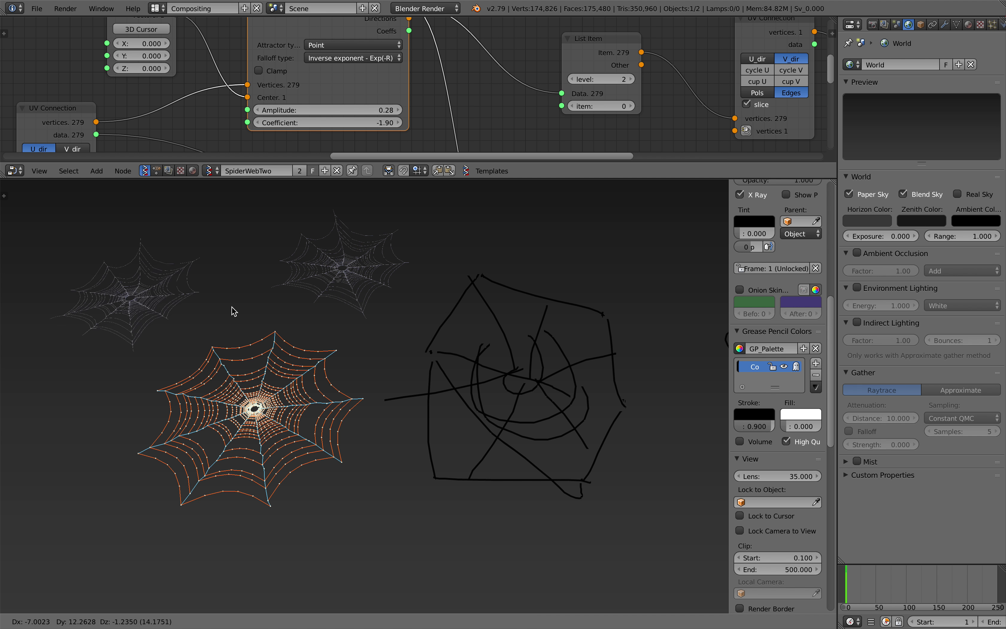
pyautogui.click(251, 339)
pyautogui.press('s')
pyautogui.click(292, 368)
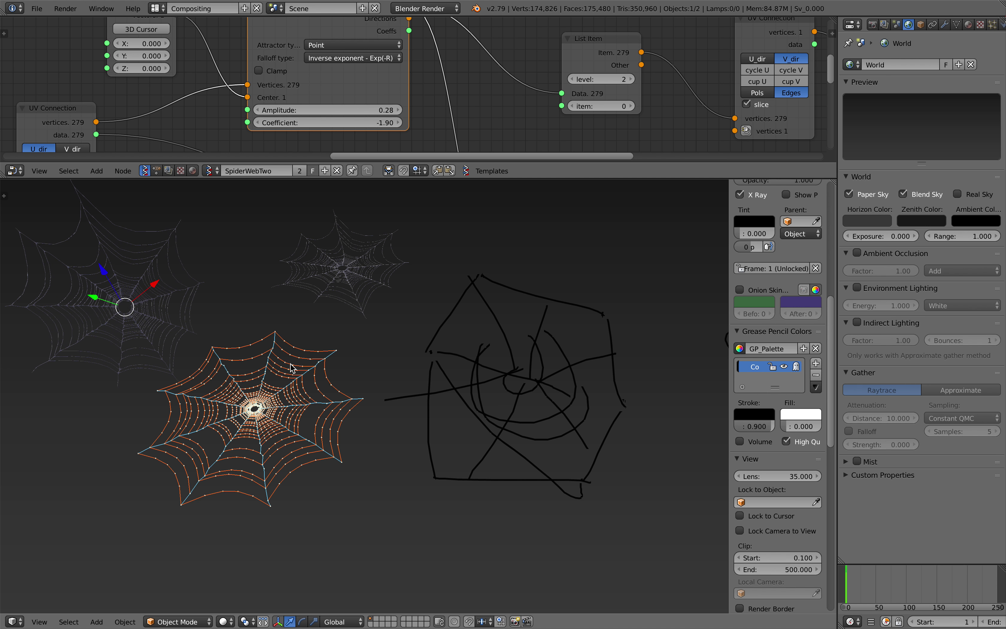
# Delete the Grease Pencil layer to clear the framed and anchored web sketches
pyautogui.scroll(5, 743, 238)
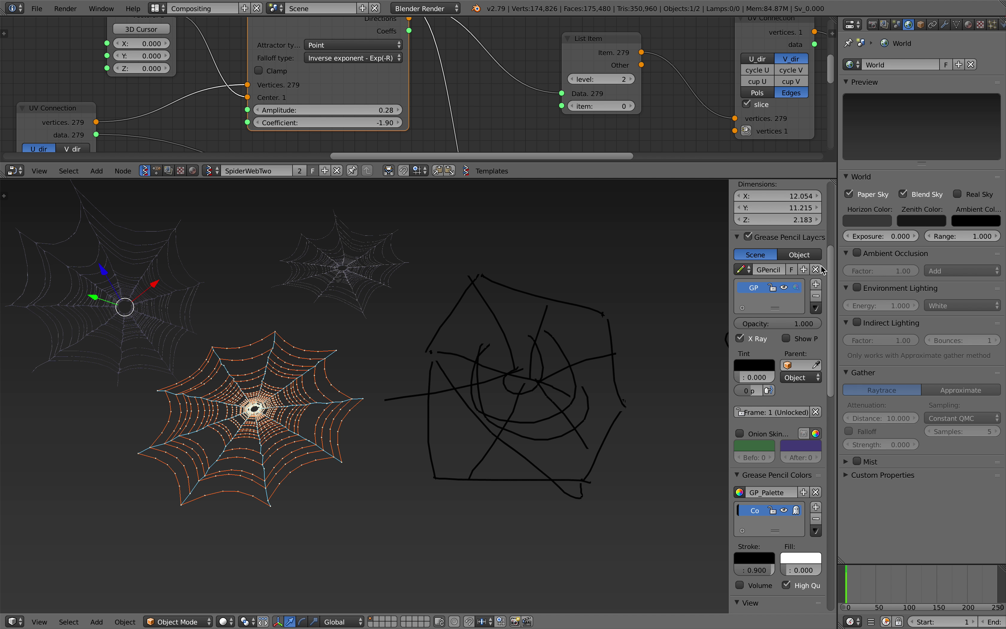
pyautogui.click(816, 303)
pyautogui.keyDown('shift'); pyautogui.moveTo(456, 358); pyautogui.dragTo(614, 367, button='middle'); pyautogui.keyUp('shift')
pyautogui.scroll(1, 615, 367)
# Move the smaller baked web down beside the procedural web, rotate it freely to a new tilt and deselect everything
pyautogui.rightClick(538, 294)
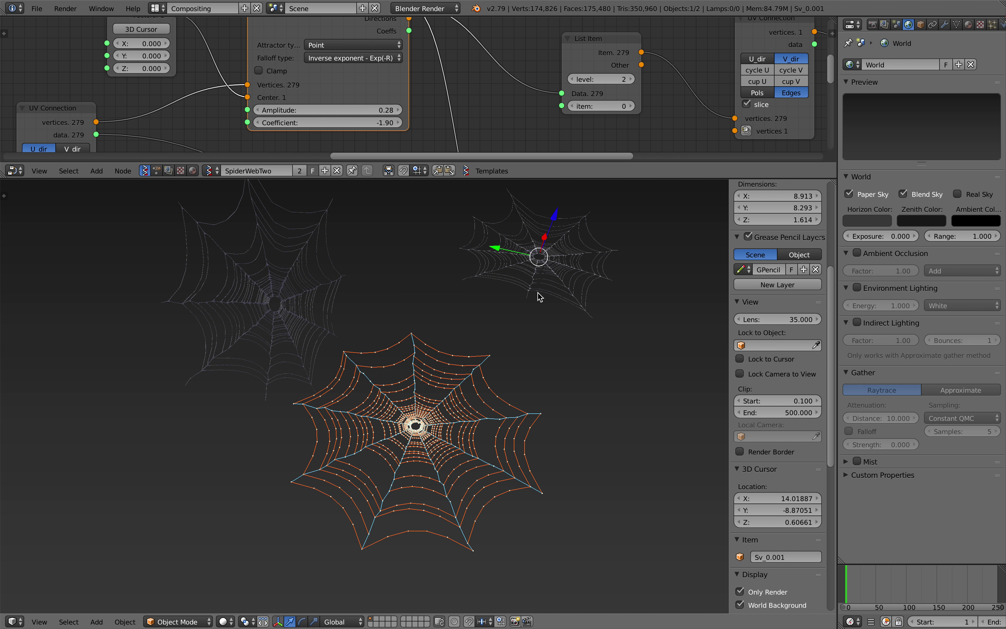
pyautogui.press('g')
pyautogui.click(595, 391)
pyautogui.press('r')
pyautogui.press('r')
pyautogui.click(576, 421)
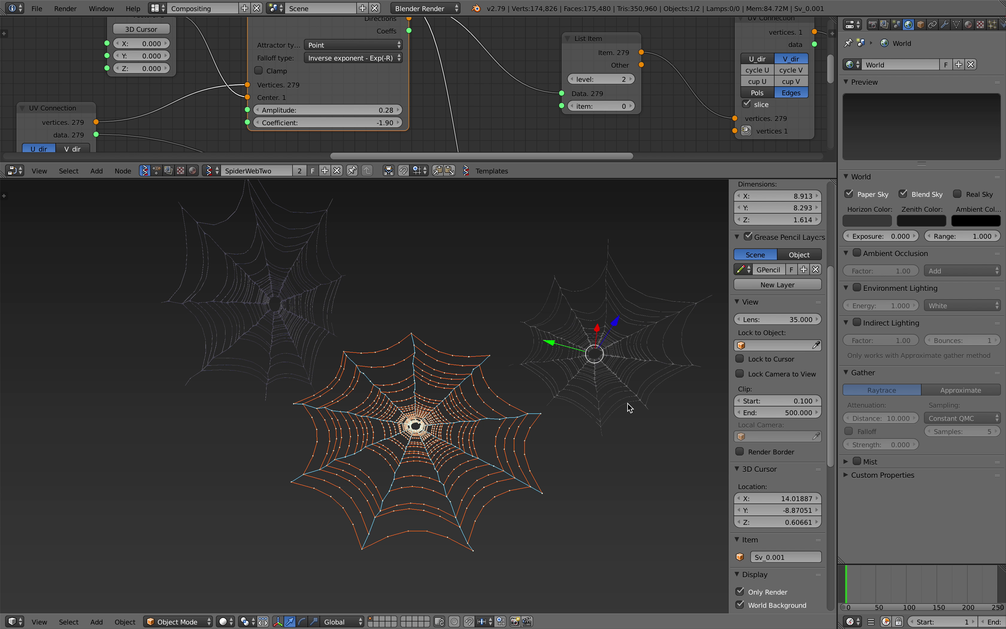
pyautogui.moveTo(561, 398); pyautogui.dragTo(475, 378, button='middle')
pyautogui.press('a')
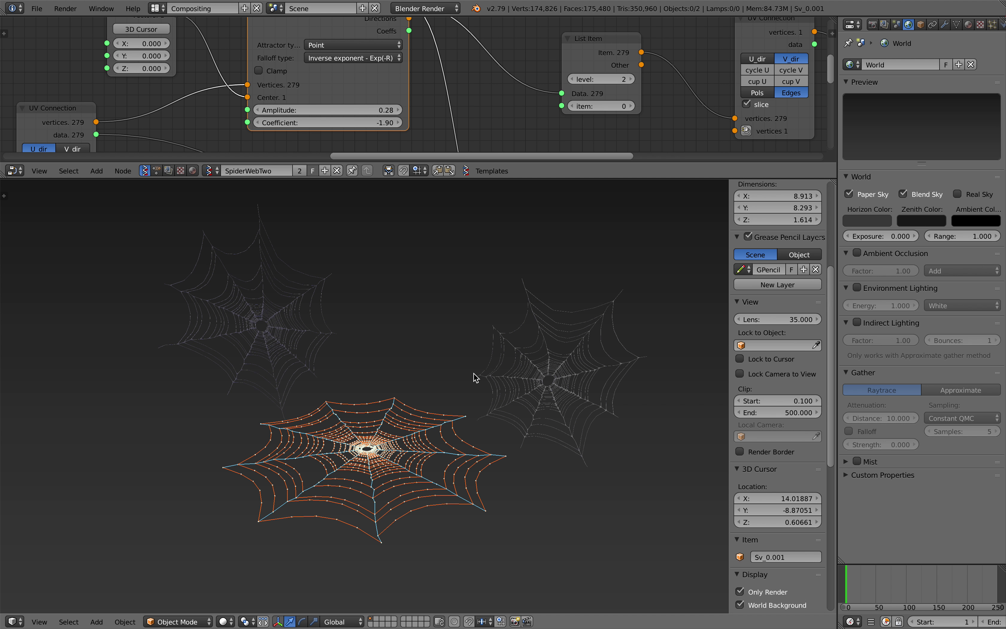